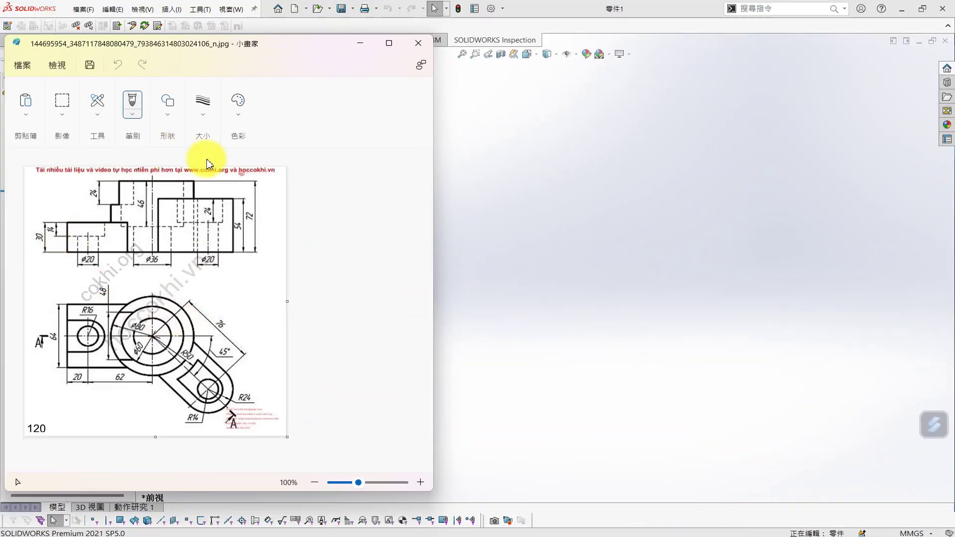
Step: Sketch a circle at the origin on the Top Plane and dimension it to Ø80
left_click(360, 44)
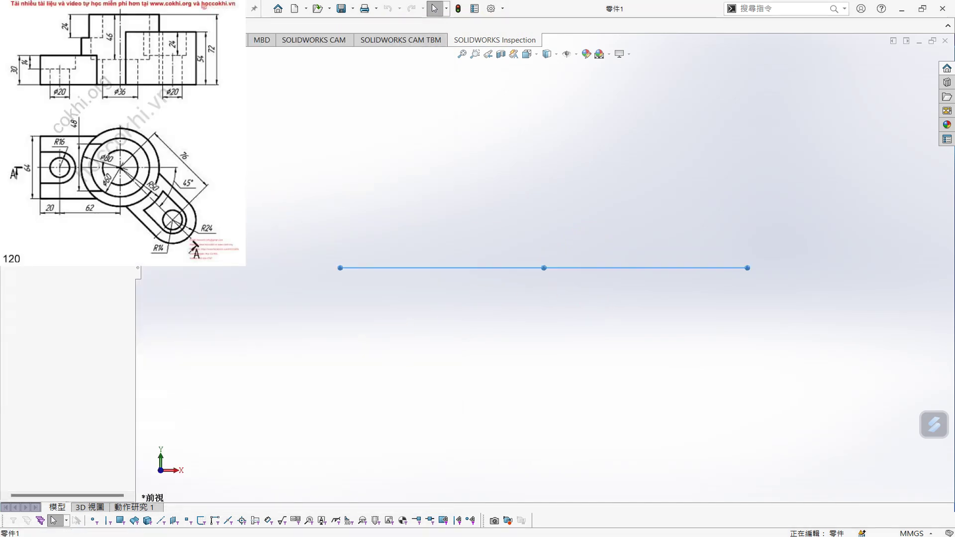
left_click(11, 25)
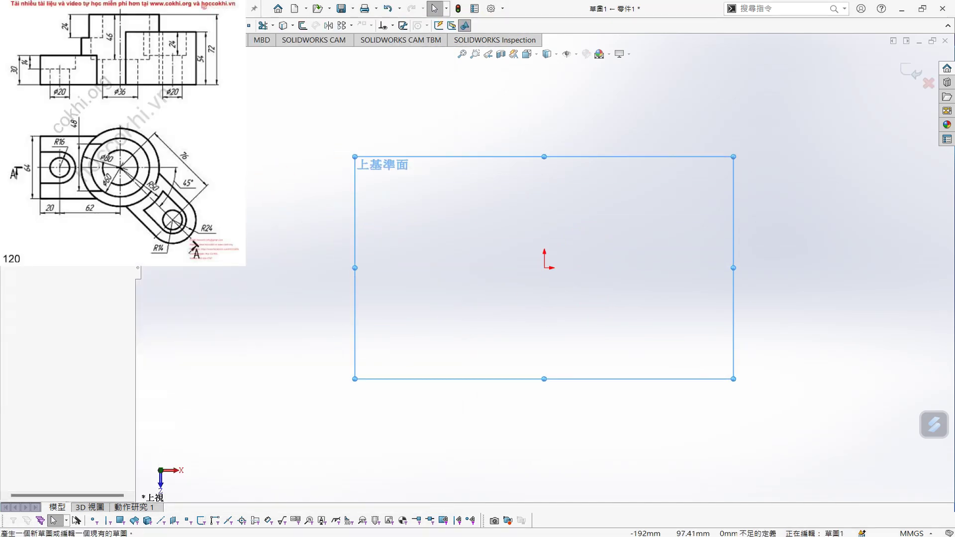
left_click(544, 267)
left_click(592, 354)
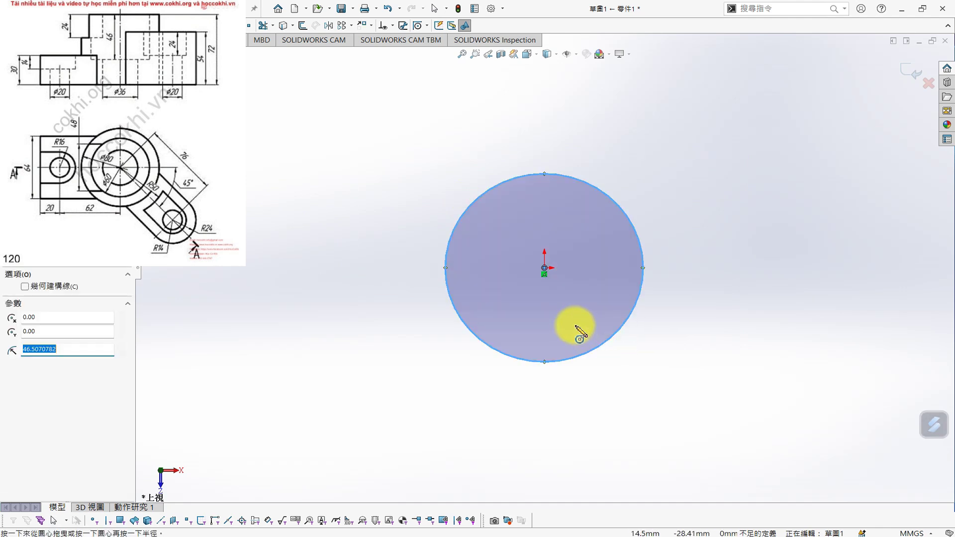
key("s")
left_click(616, 319)
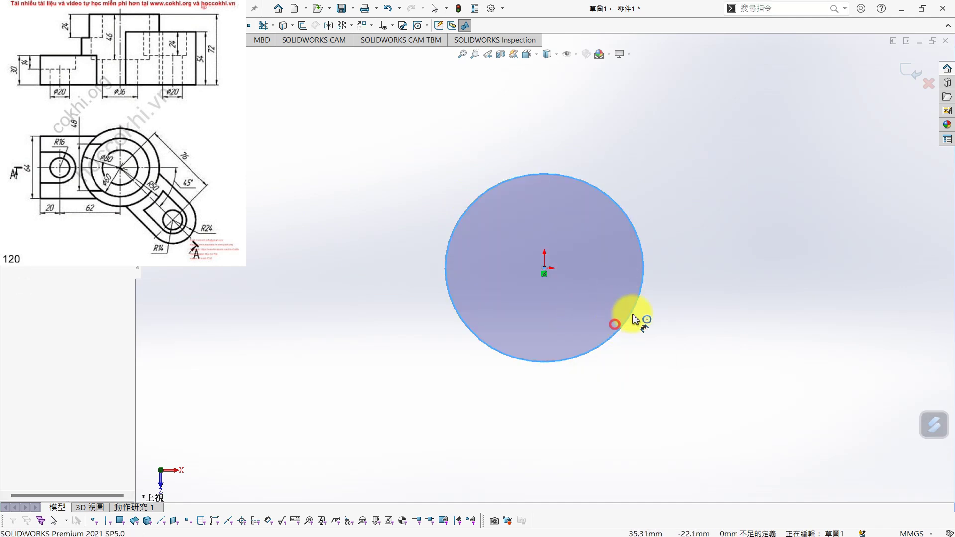
left_click(637, 233)
left_click(694, 172)
type("80")
key("Return")
Step: Extrude the Ø80 circle into a solid cylinder and compare it with the reference drawing
key("s")
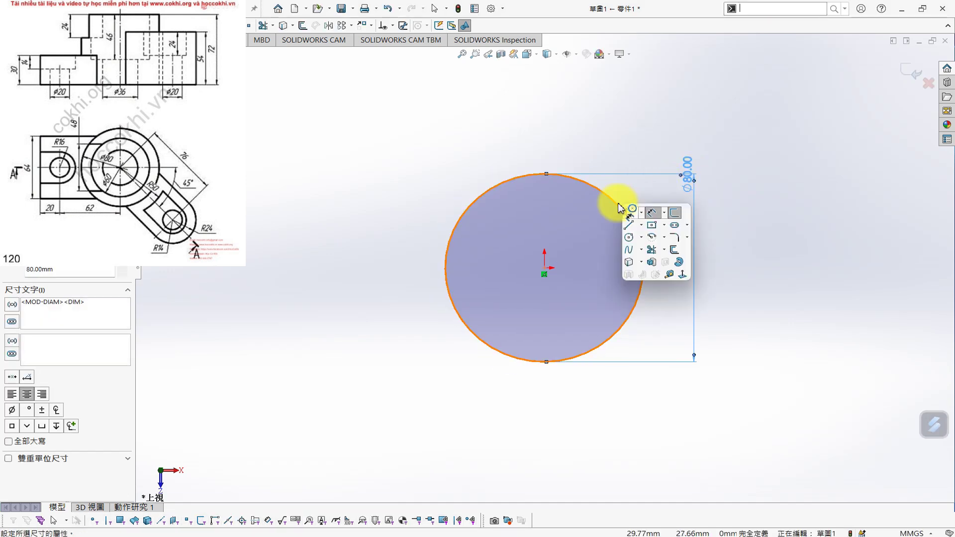
left_click(656, 262)
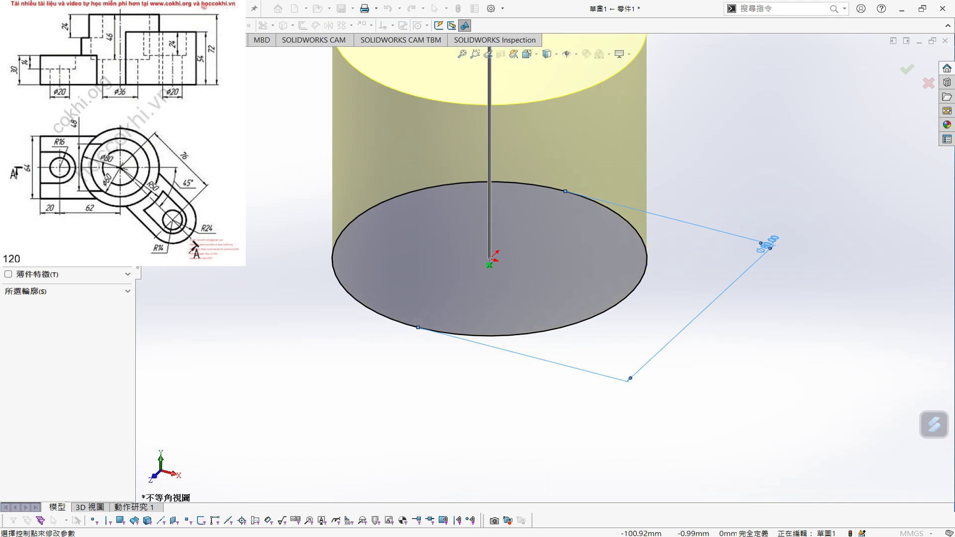
key("Return")
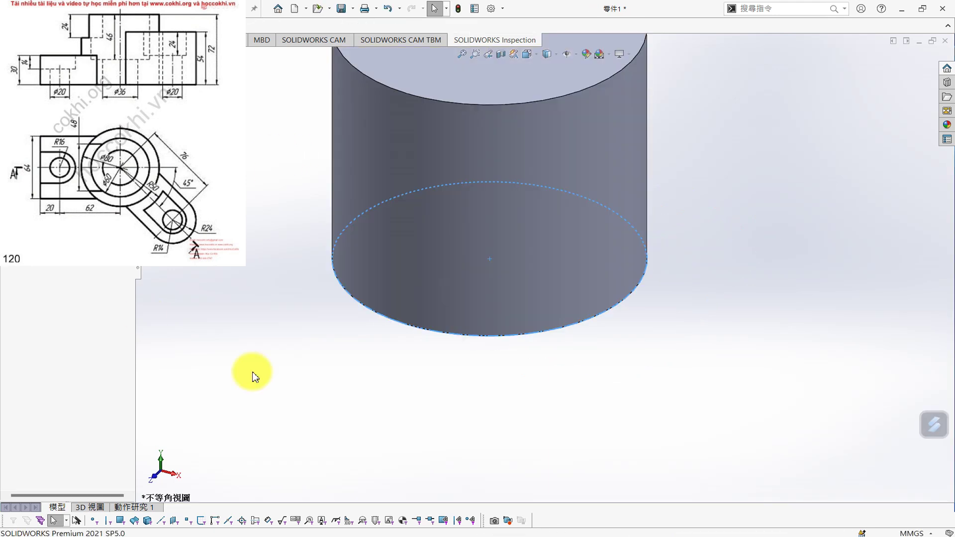
key("f")
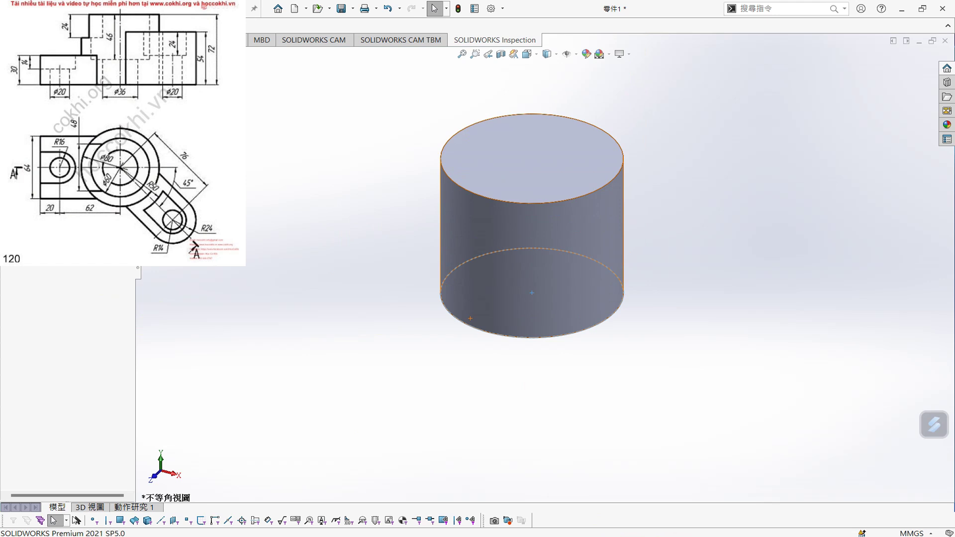
left_click(577, 534)
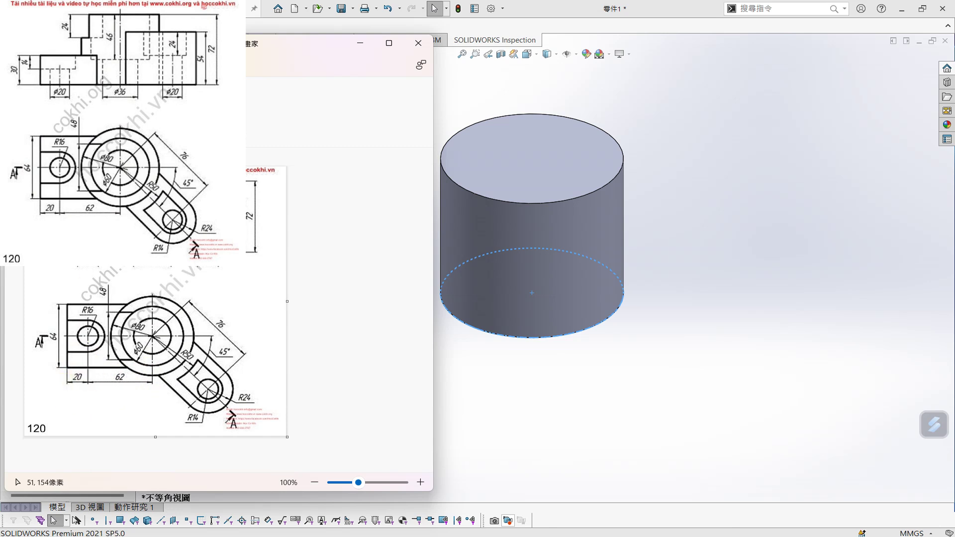
left_click(738, 264)
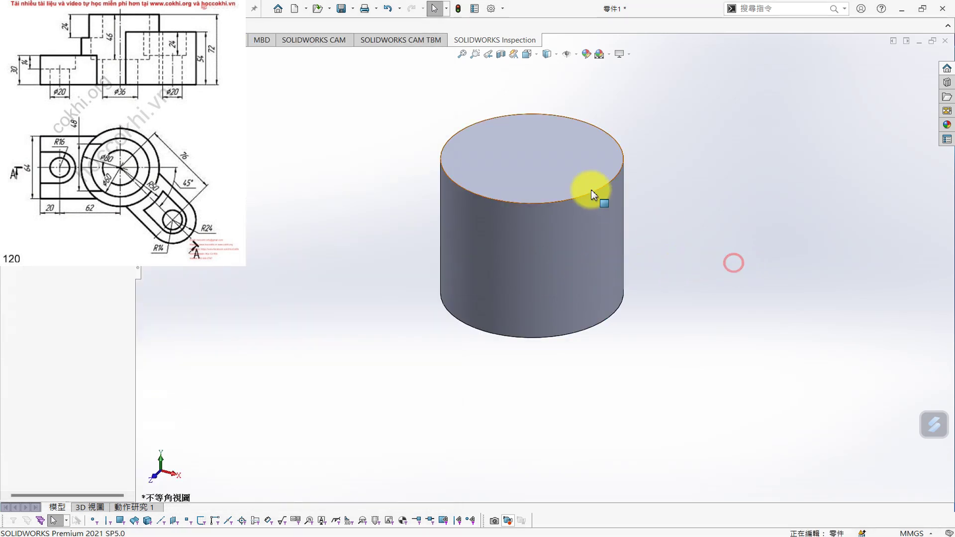
Step: Sketch a corner rectangle on the Top Plane with its right edge coincident to the origin
left_click(485, 223)
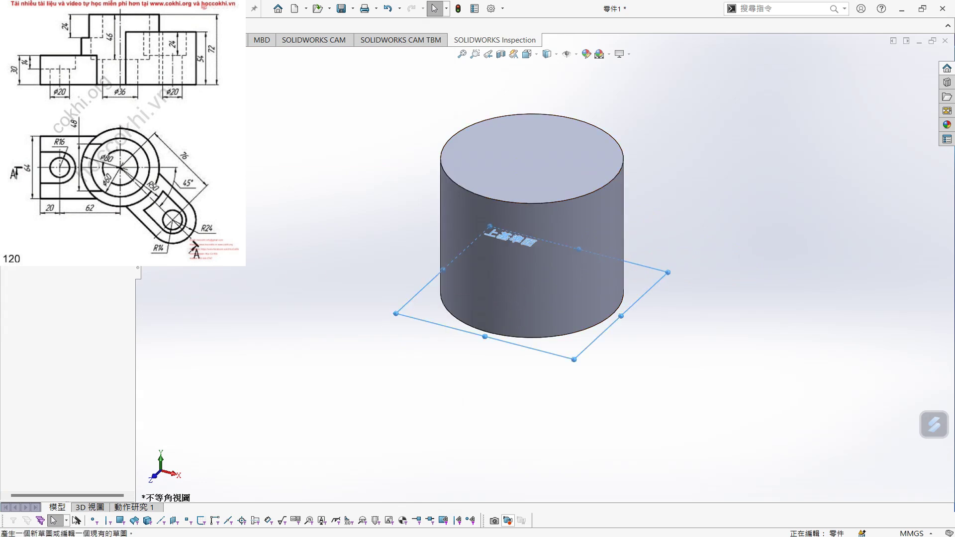
key("s")
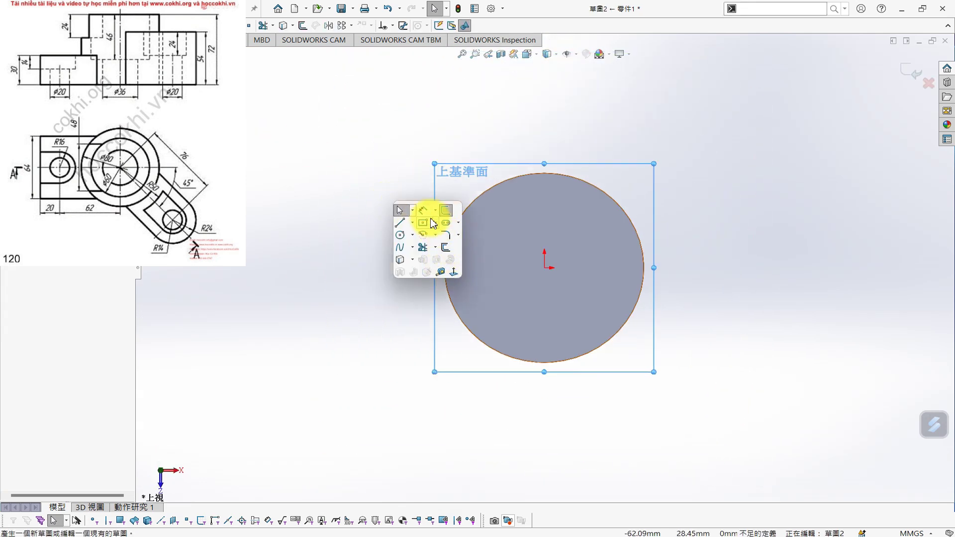
left_click(434, 224)
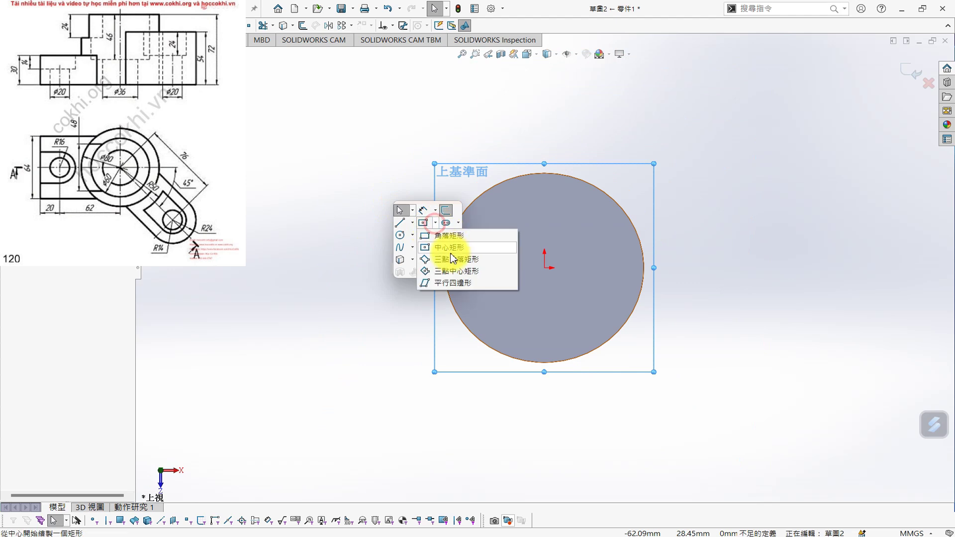
left_click(427, 238)
left_click(352, 224)
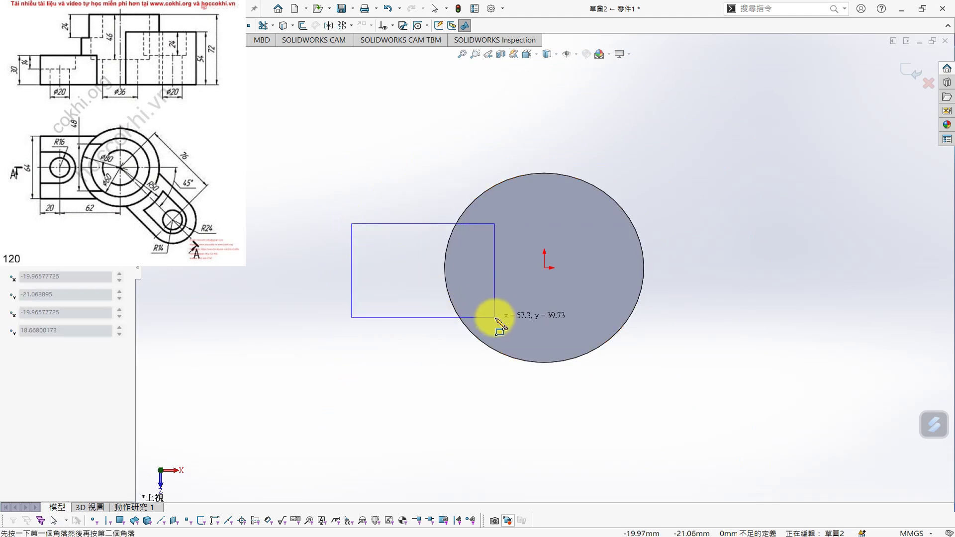
left_click(526, 332)
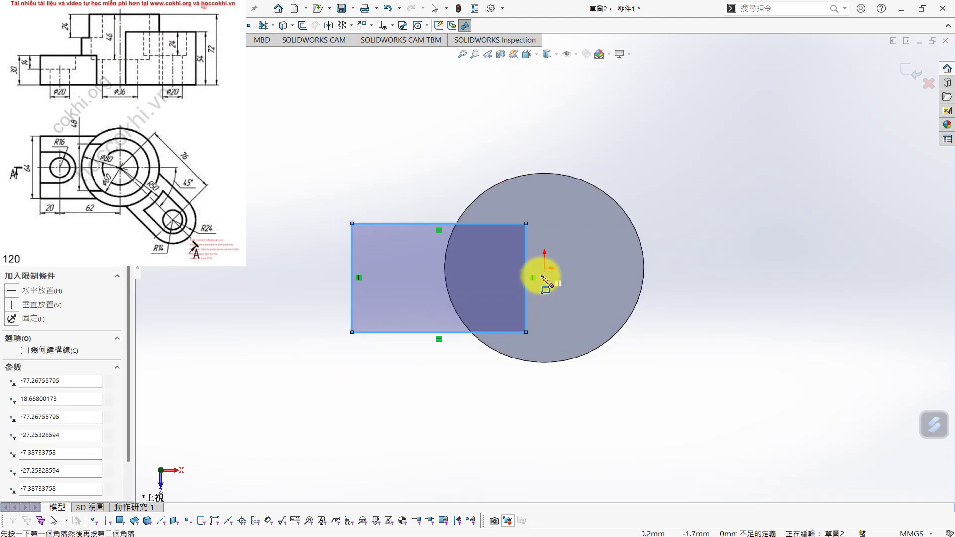
key("Escape")
left_click(545, 268)
left_click(525, 291)
left_click(14, 272)
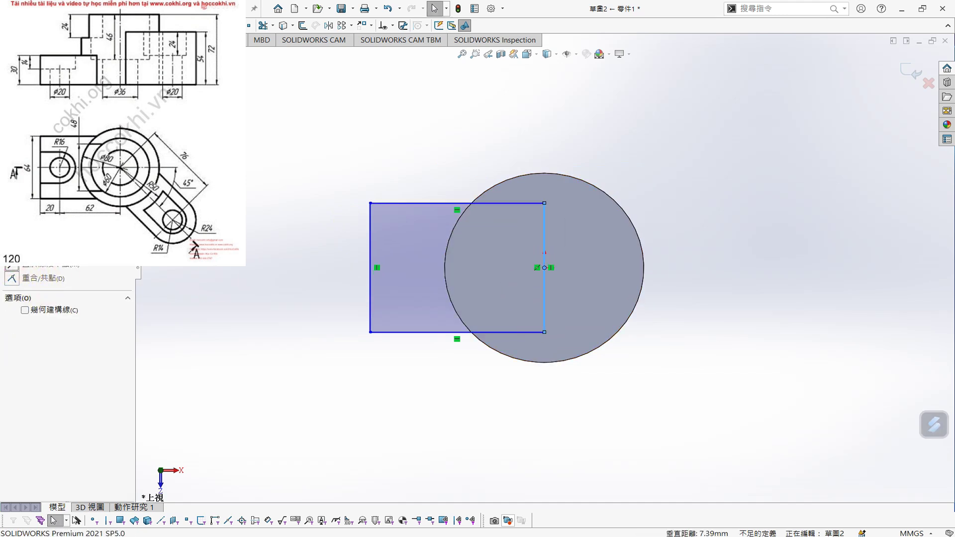
key("Escape")
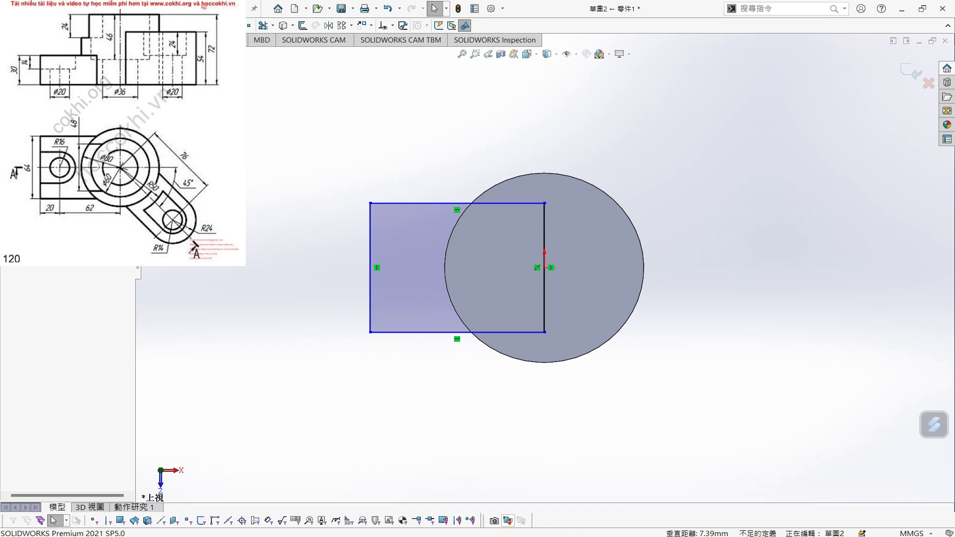
Step: Check the drawing, then dimension the rectangle 82 mm wide by 64 mm high
left_click(607, 472)
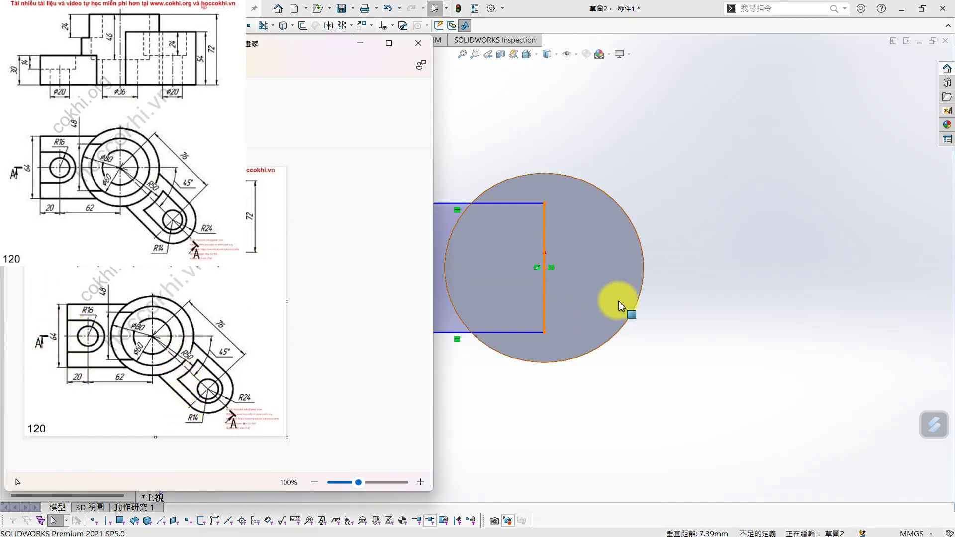
left_click(746, 255)
key("s")
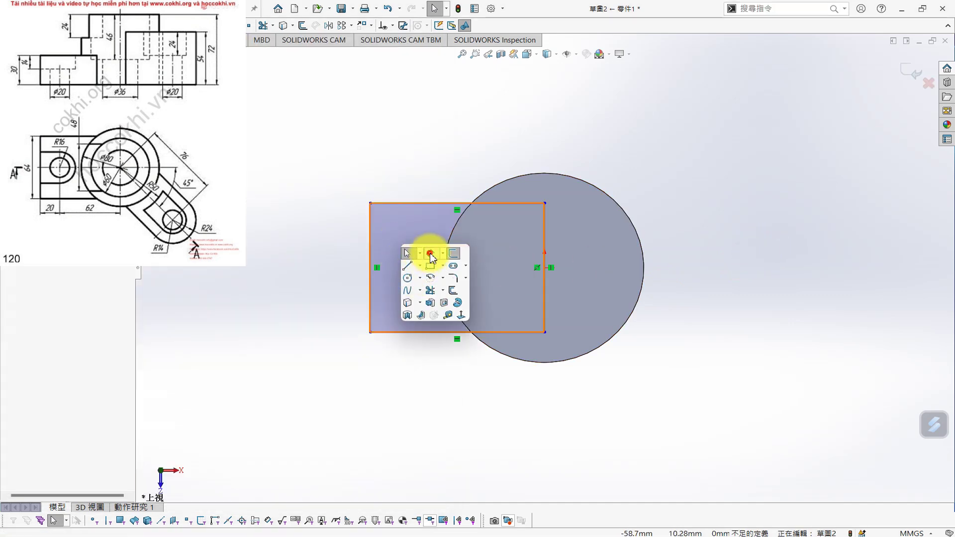
left_click(431, 256)
left_click(433, 331)
left_click(450, 380)
type("8")
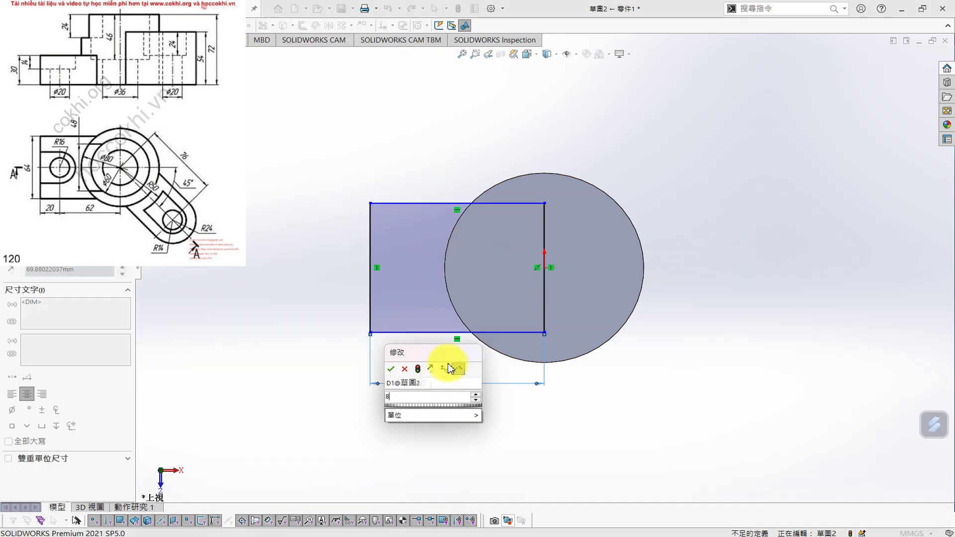
key("Return")
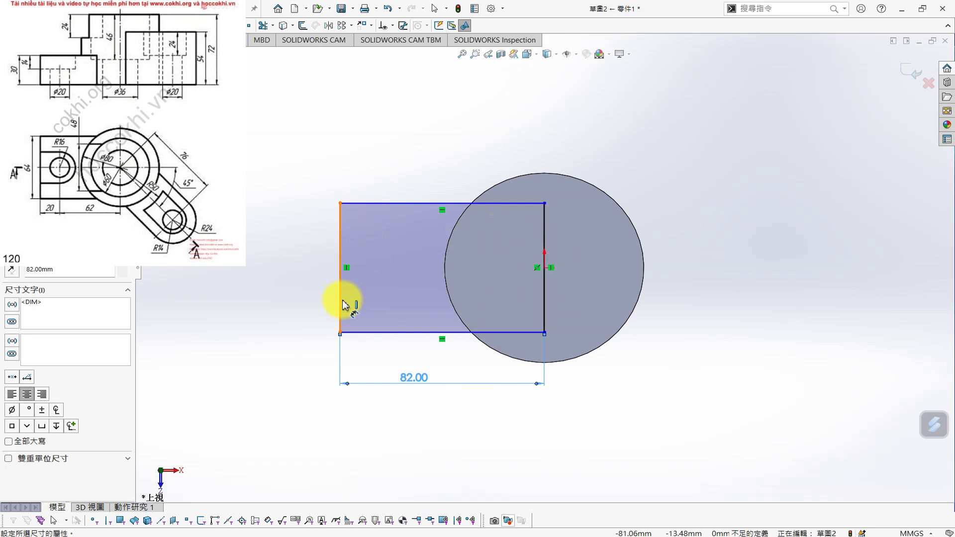
left_click(341, 300)
left_click(309, 284)
type("64")
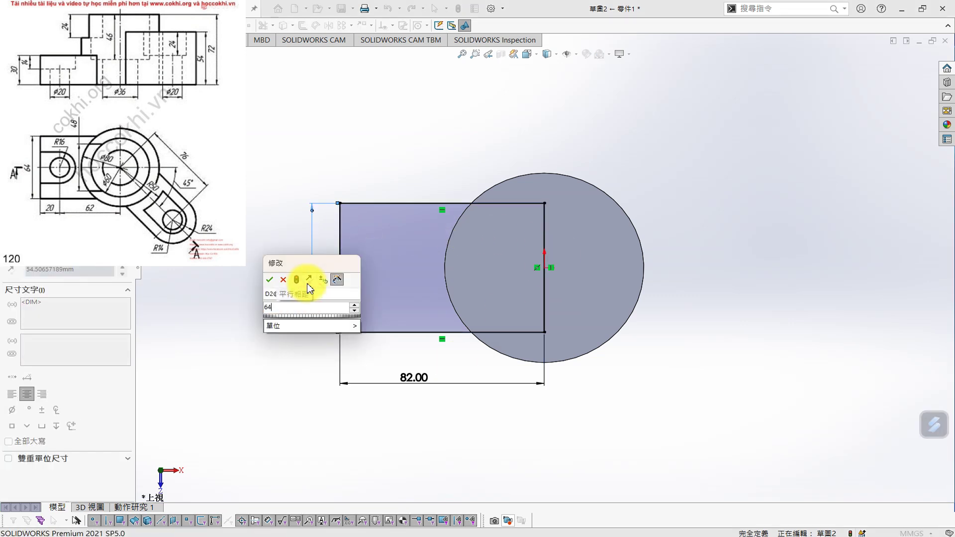
key("Return")
Step: Extrude the rectangle 30 mm into a block and recheck the reference drawing
key("s")
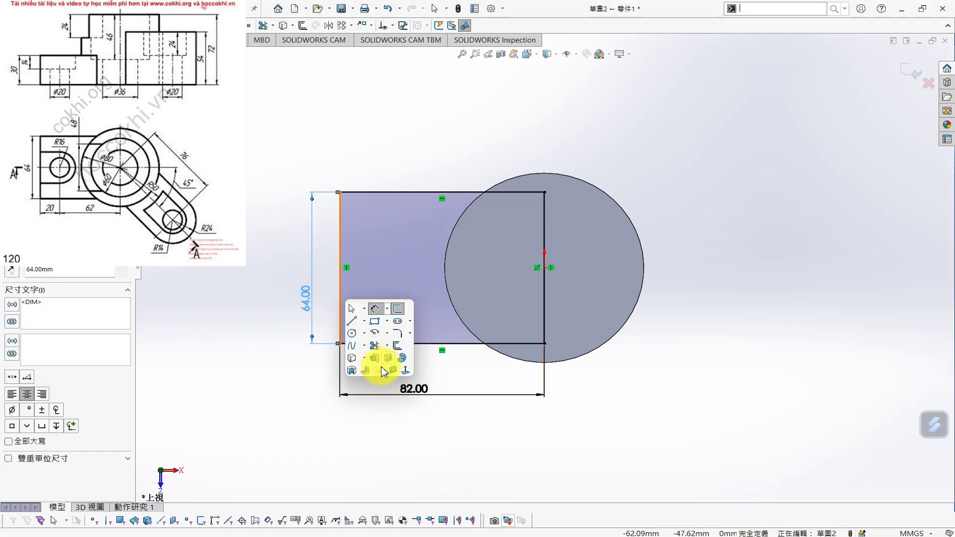
left_click(383, 362)
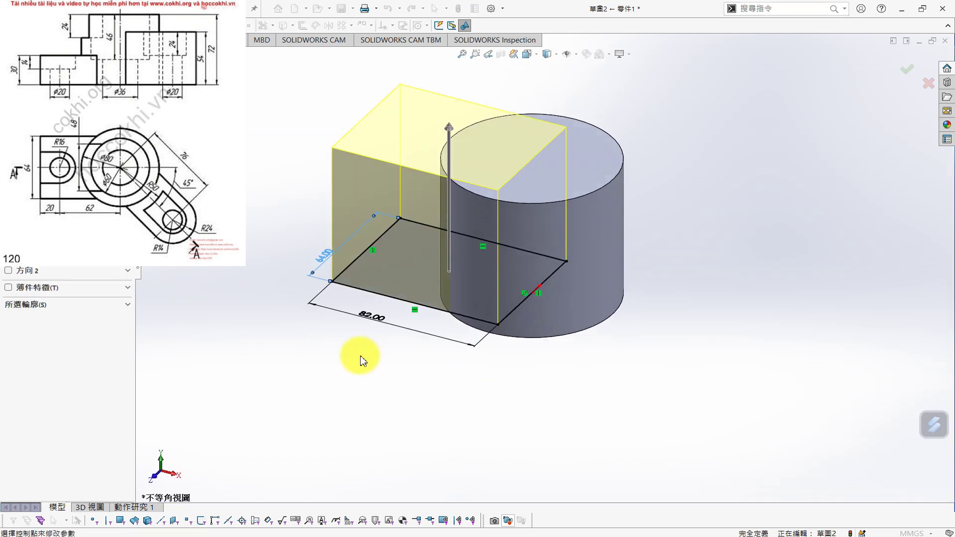
type("30")
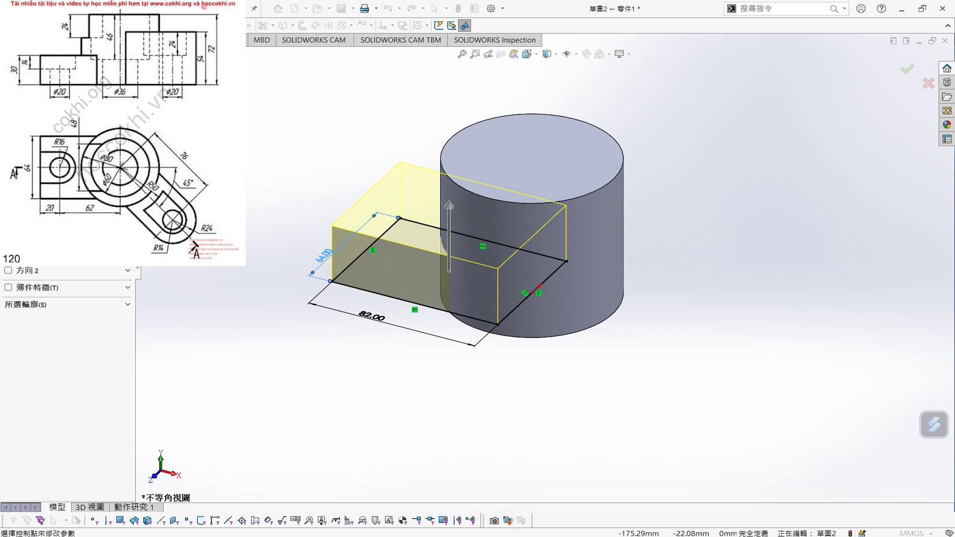
key("Return")
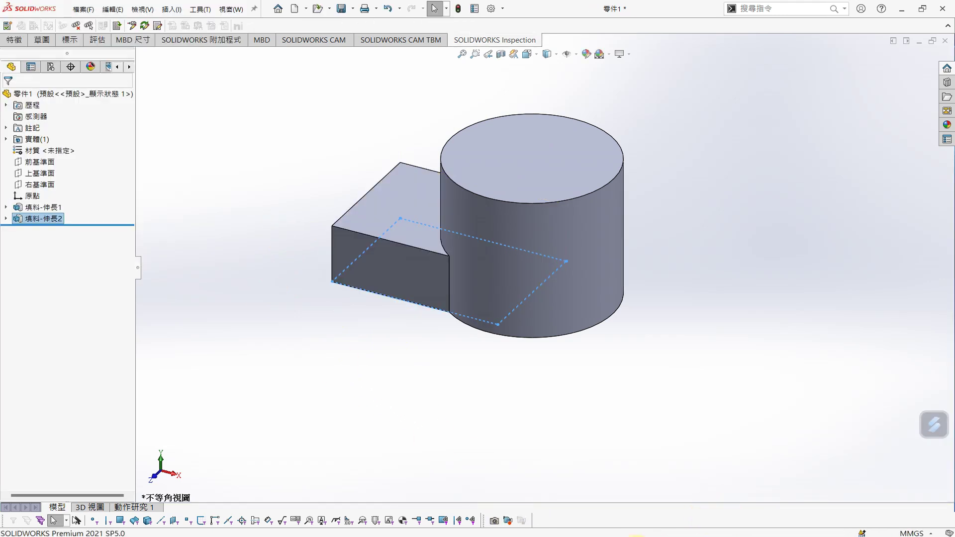
left_click(580, 535)
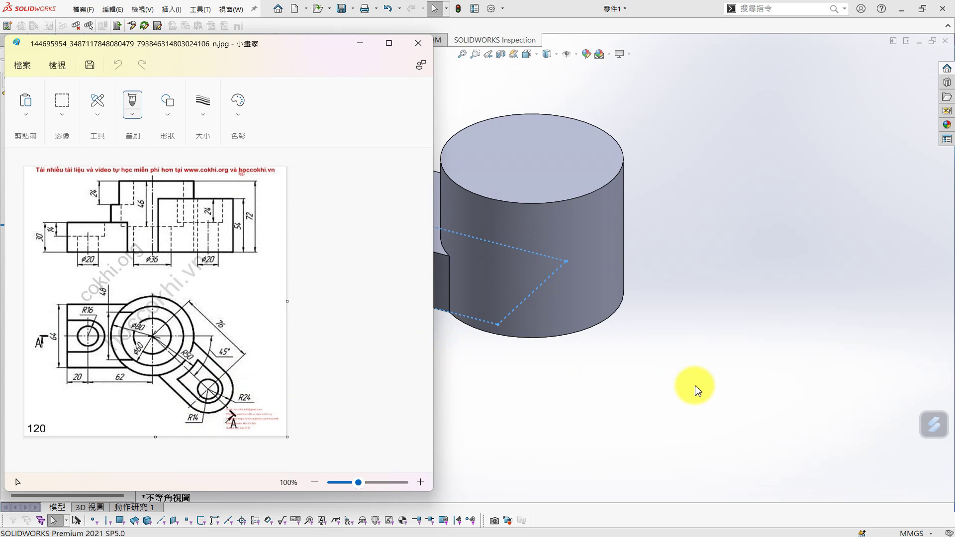
left_click(596, 276)
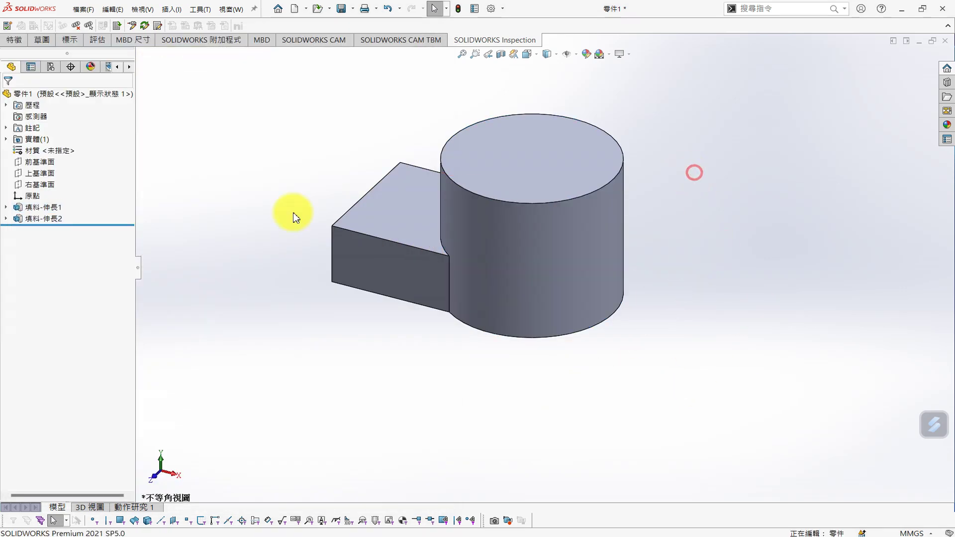
Step: Sketch a straight slot on the Top Plane starting from the circle centre
left_click(40, 173)
left_click(70, 160)
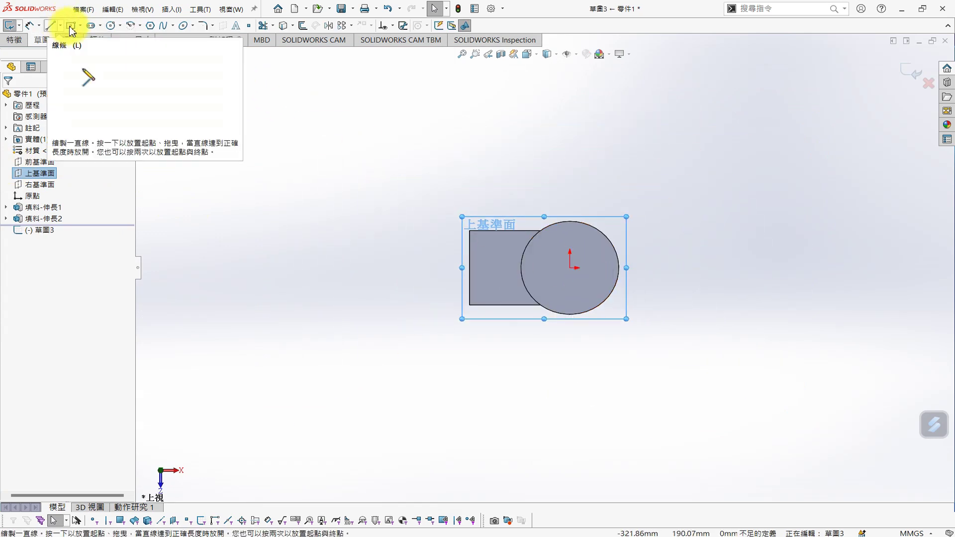
left_click(91, 25)
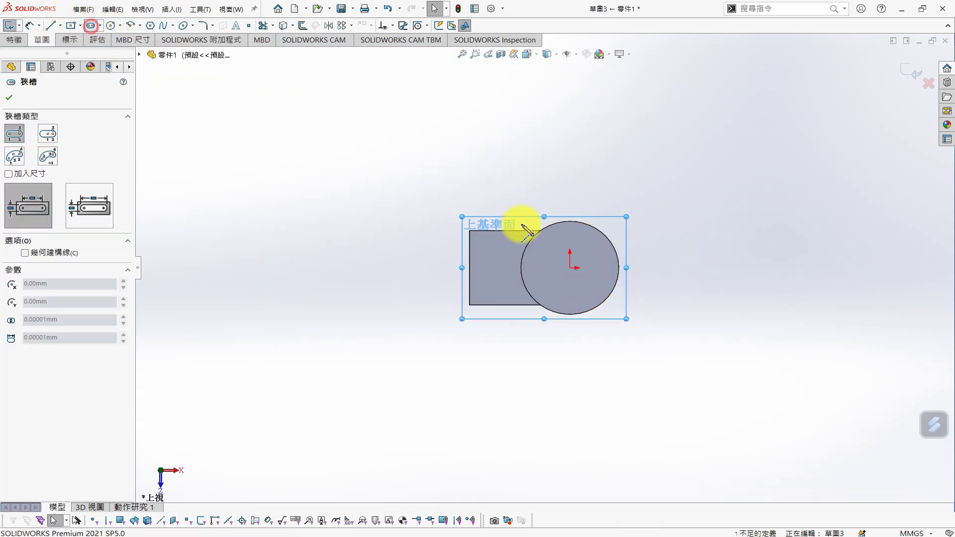
left_click(570, 268)
left_click(699, 351)
left_click(742, 294)
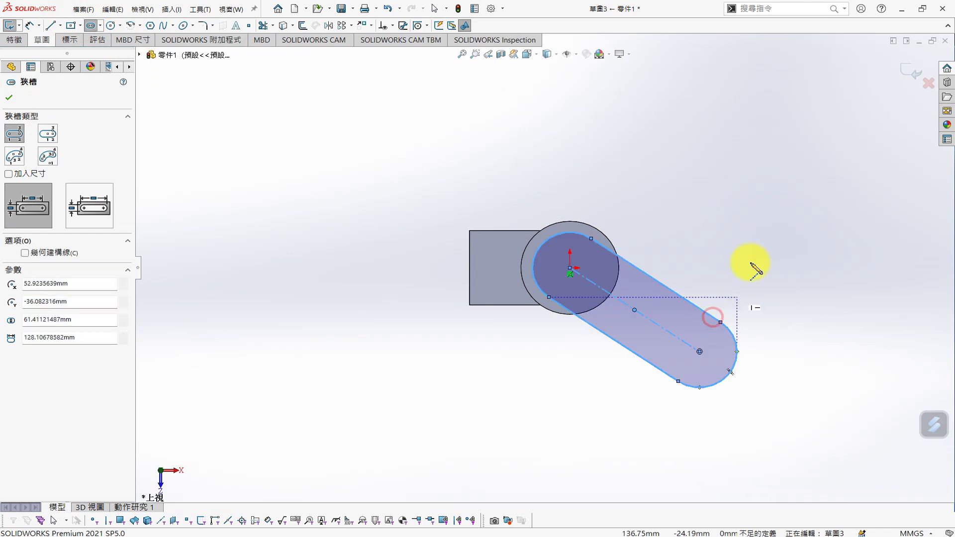
Step: Dimension the slot with R24 end arcs and a 76 mm length
right_click(743, 293)
left_click(760, 226)
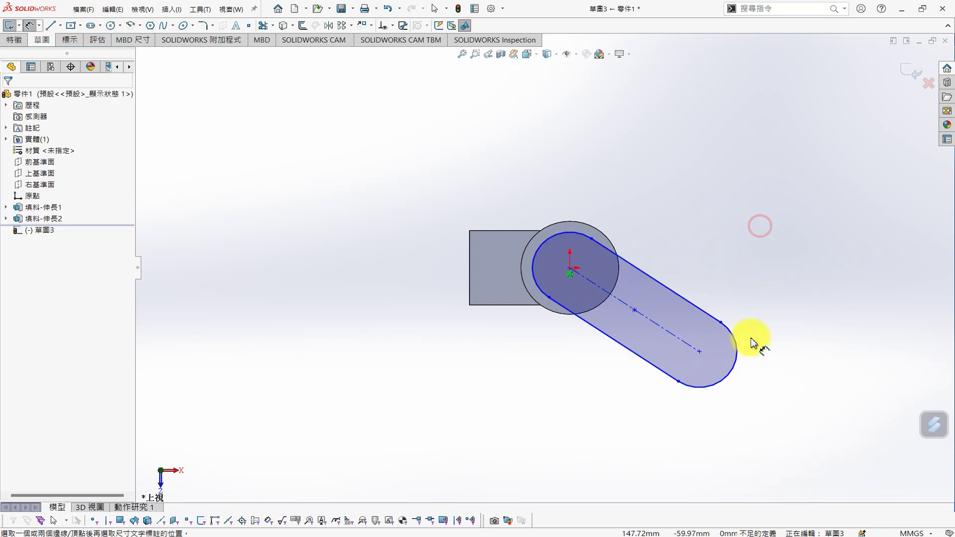
left_click(737, 362)
left_click(795, 320)
type("24")
key("Return")
left_click(665, 329)
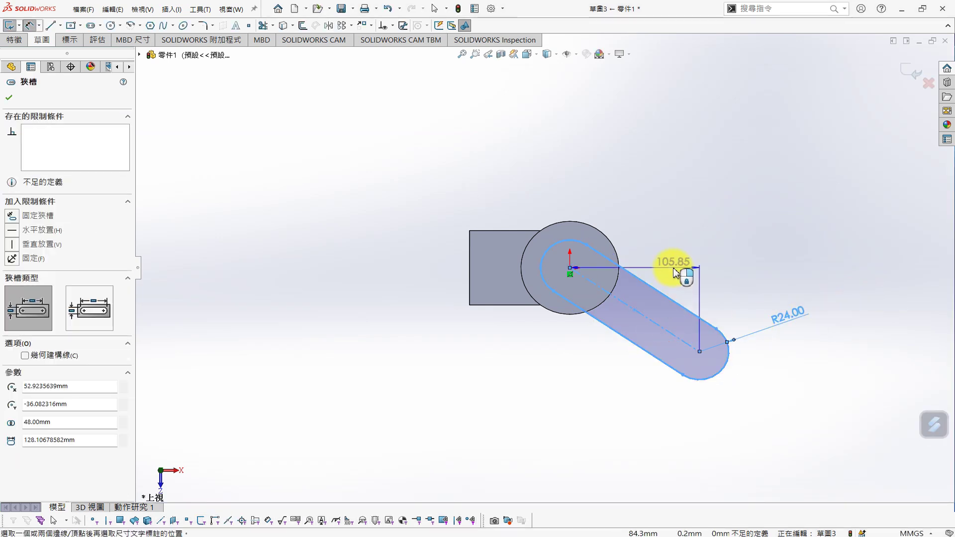
left_click(676, 280)
type("76")
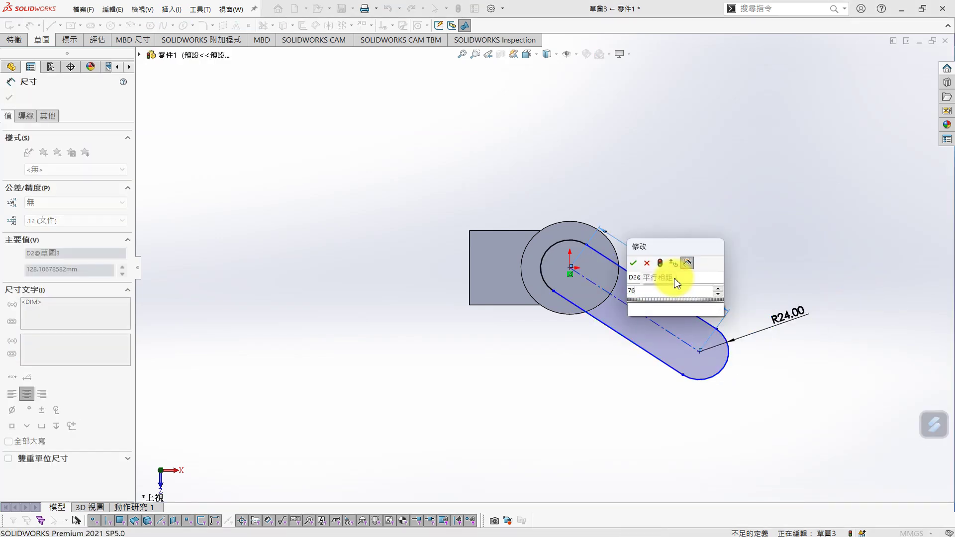
key("Return")
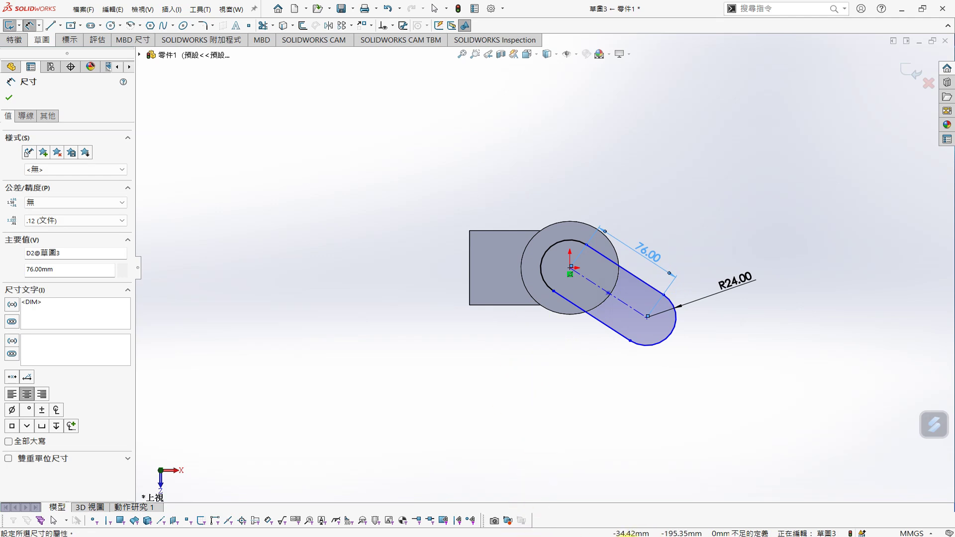
Step: After checking the drawing, set the slot centreline at 45° to the Front Plane
left_click(576, 536)
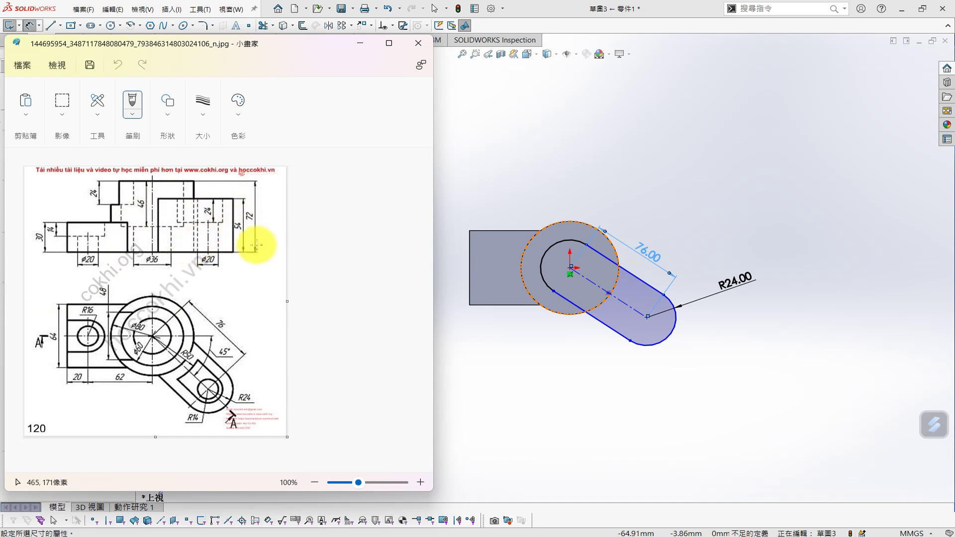
left_click(624, 171)
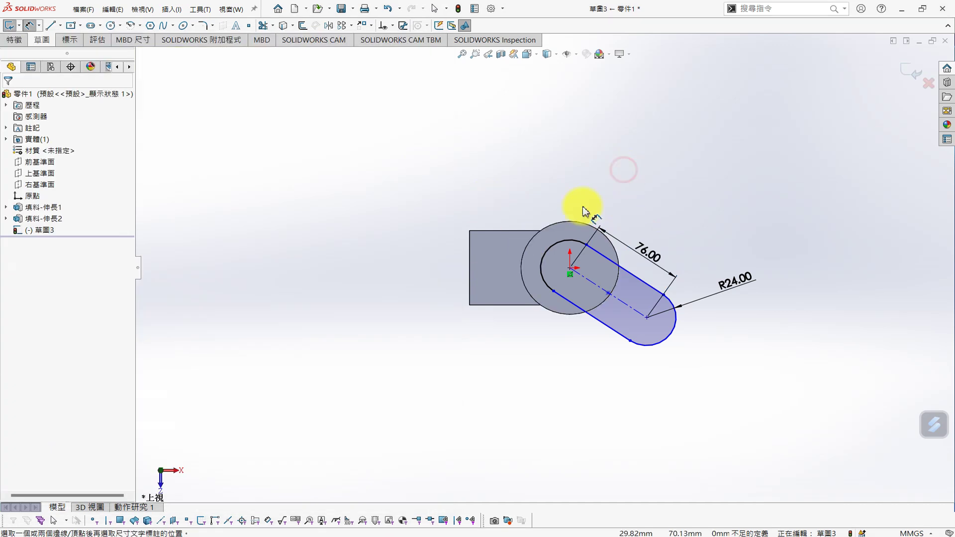
left_click(36, 162)
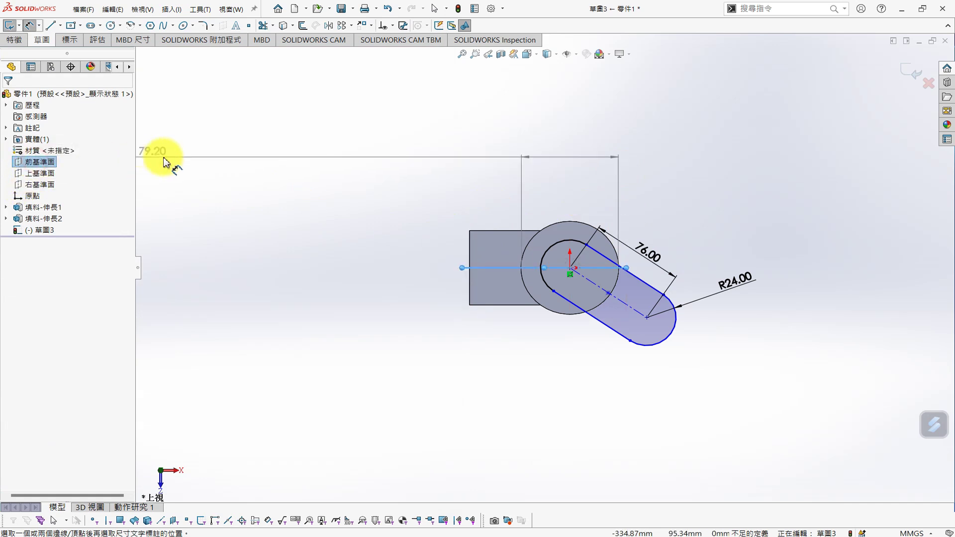
left_click(627, 310)
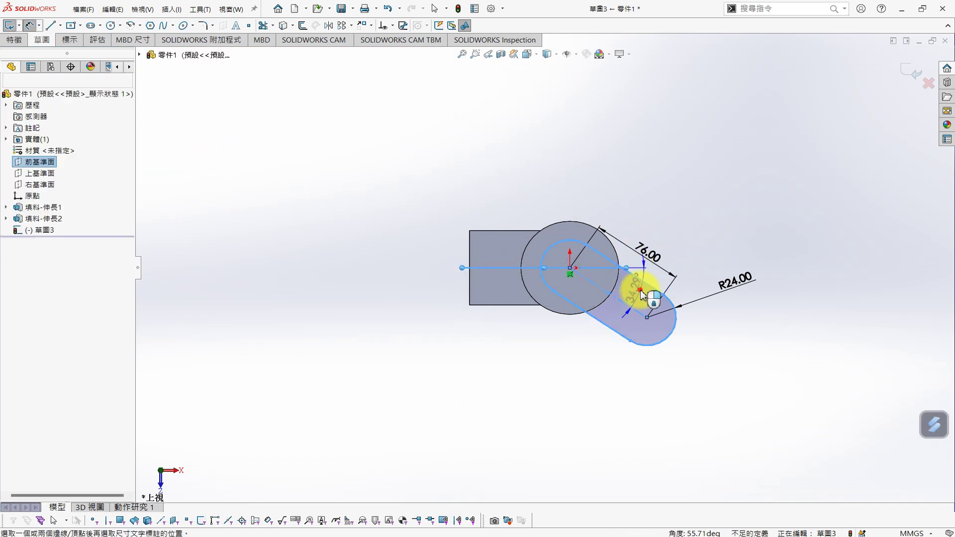
left_click(644, 294)
type("45")
key("Return")
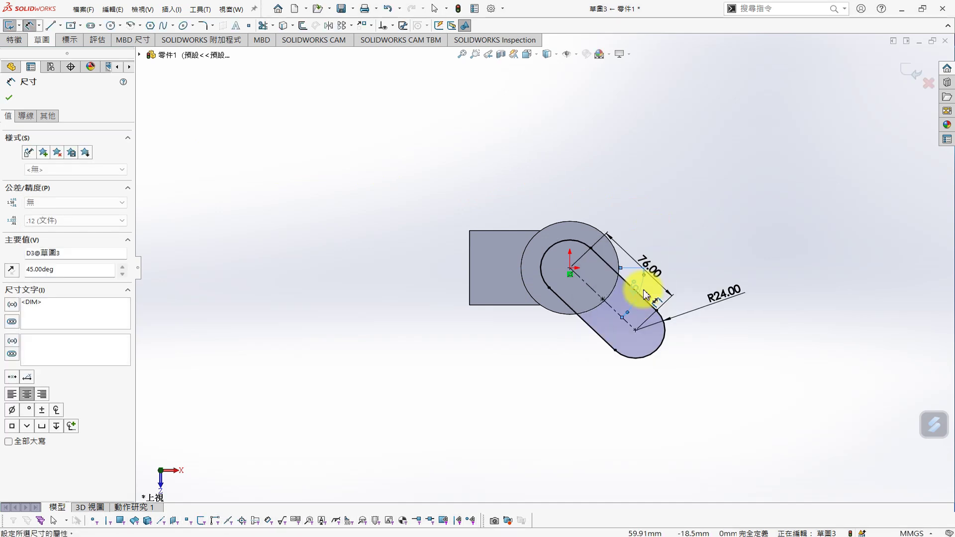
Step: Extrude the slot sketch 54 mm as a boss
key("s")
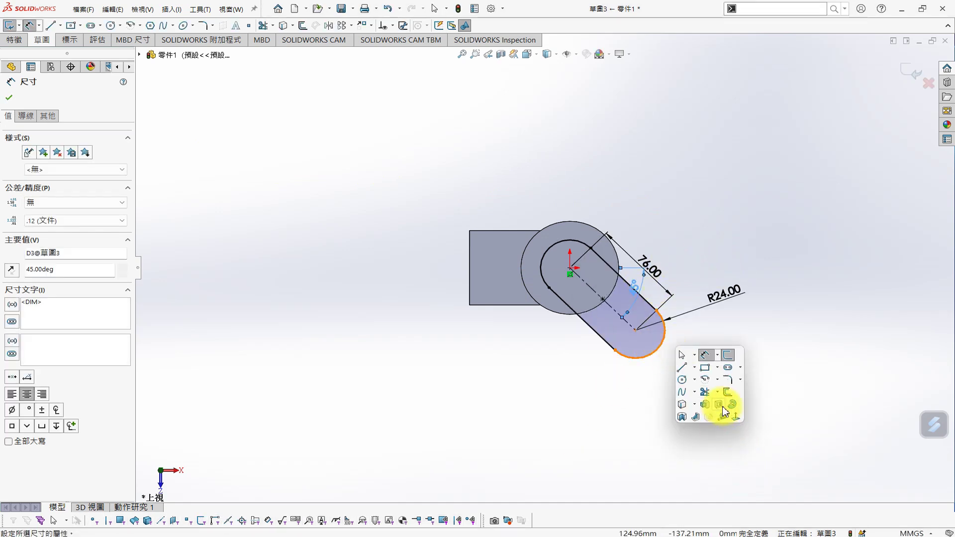
left_click(704, 405)
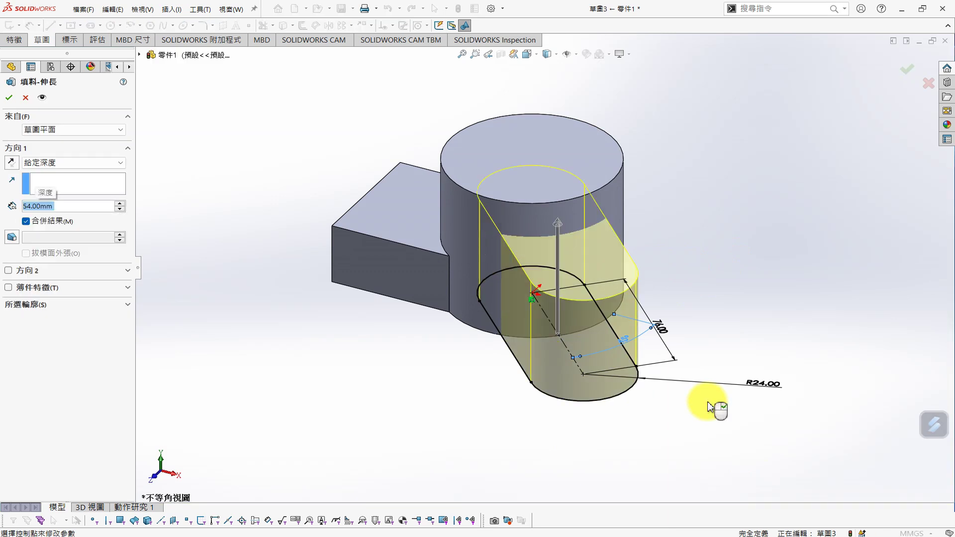
left_click(9, 98)
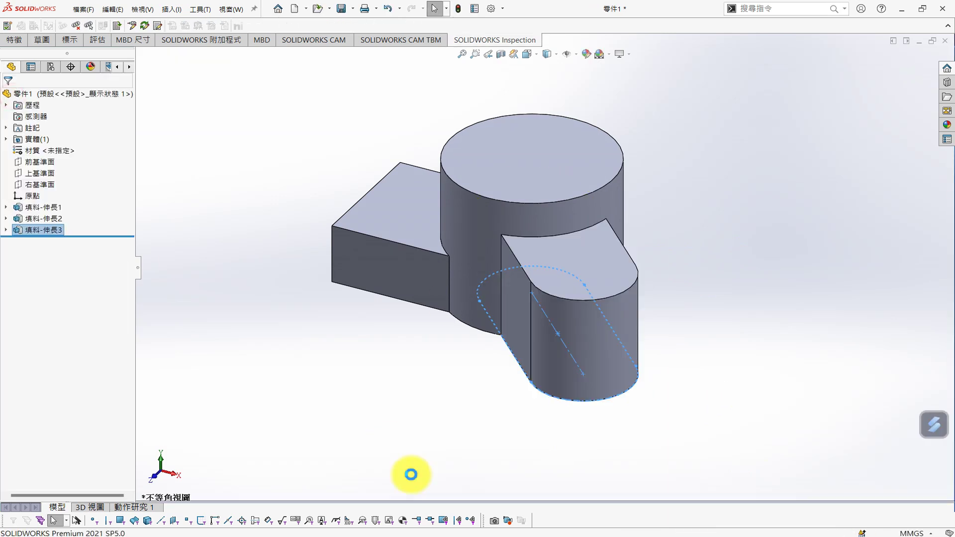
Step: View the Paint drawing at 200% in a wider window, scrolling to recheck R50, R14 and 45°
left_click(571, 535)
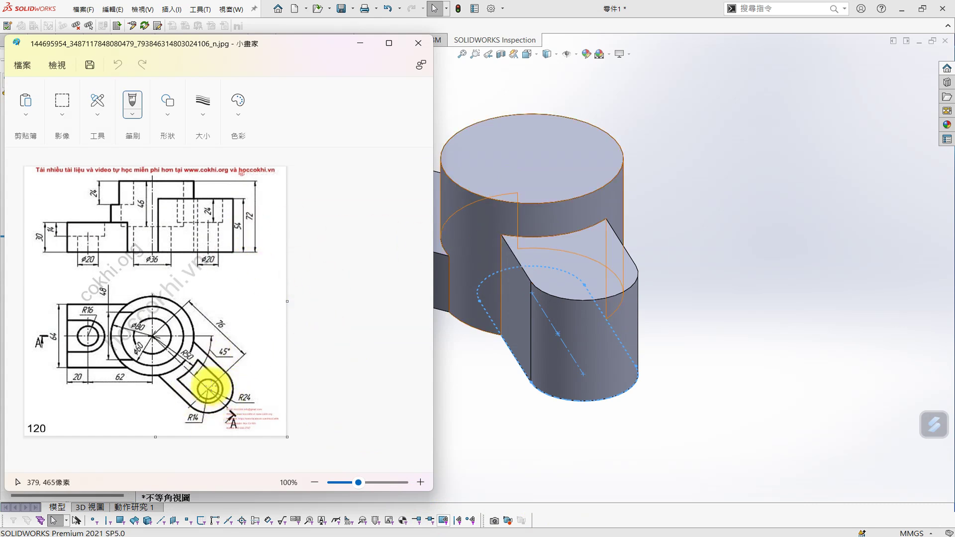
left_click(418, 484)
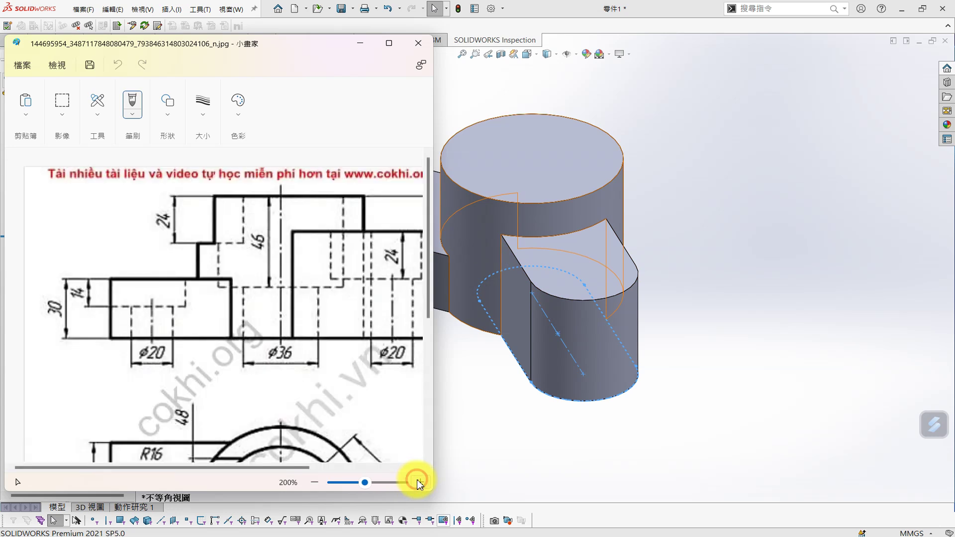
left_click_drag(435, 325, 571, 316)
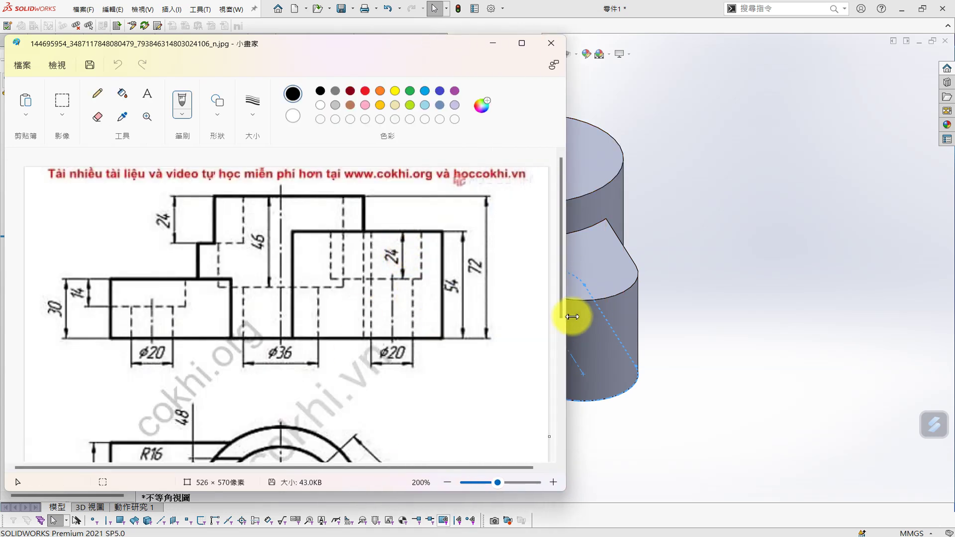
scroll(558, 384, "down", 3)
scroll(483, 409, "down", 2)
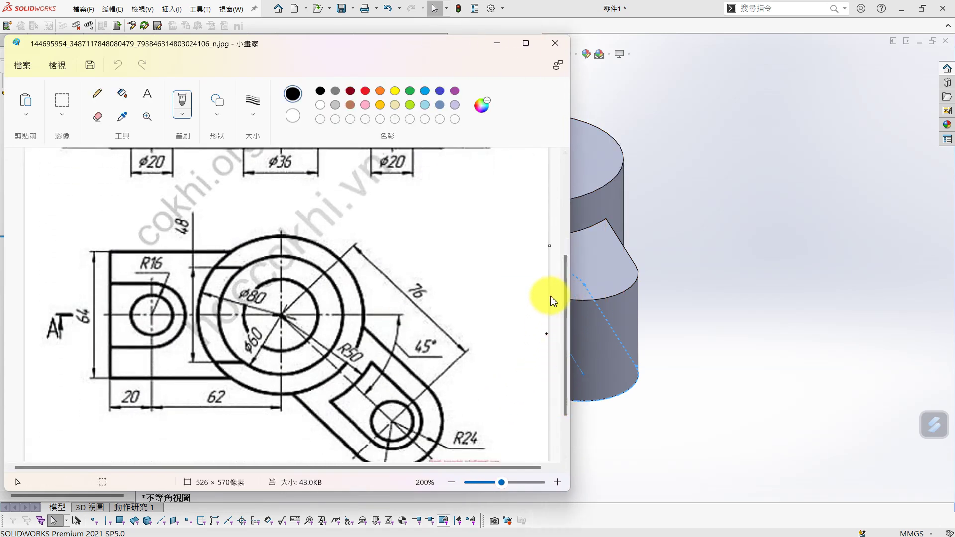
scroll(560, 379, "down", 2)
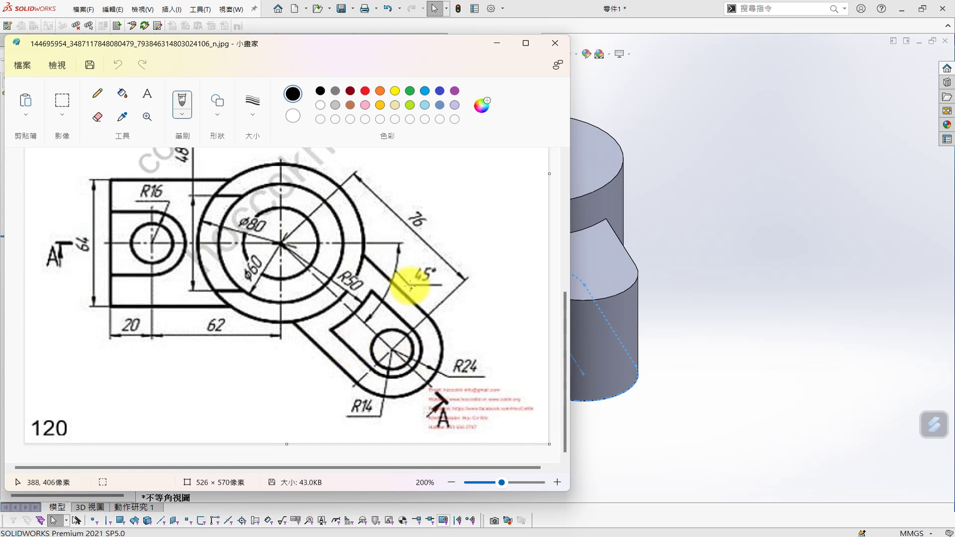
scroll(404, 279, "up", 2)
scroll(408, 283, "up", 3)
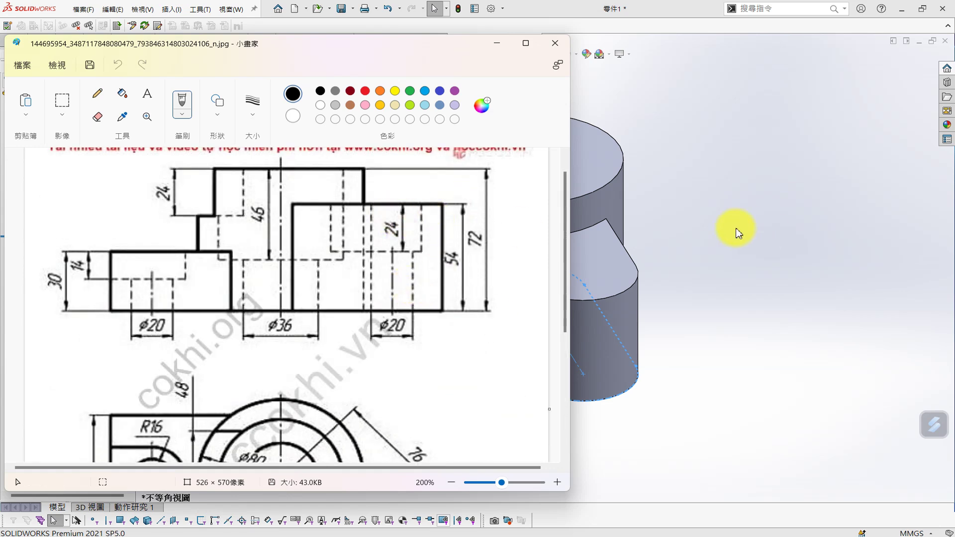
left_click(738, 233)
left_click(591, 274)
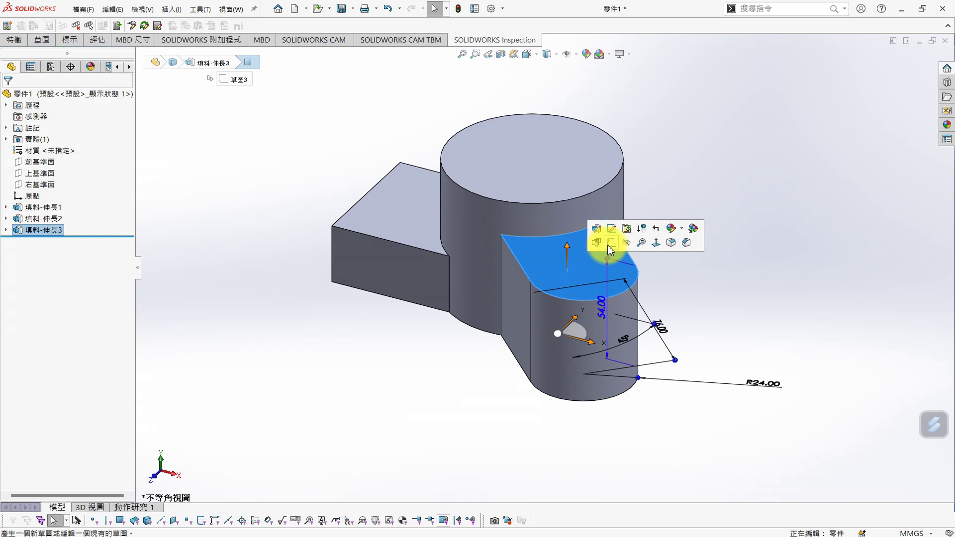
Step: Start a sketch on the arm's top face and draw a centred arc of R50
left_click(609, 245)
left_click(705, 193)
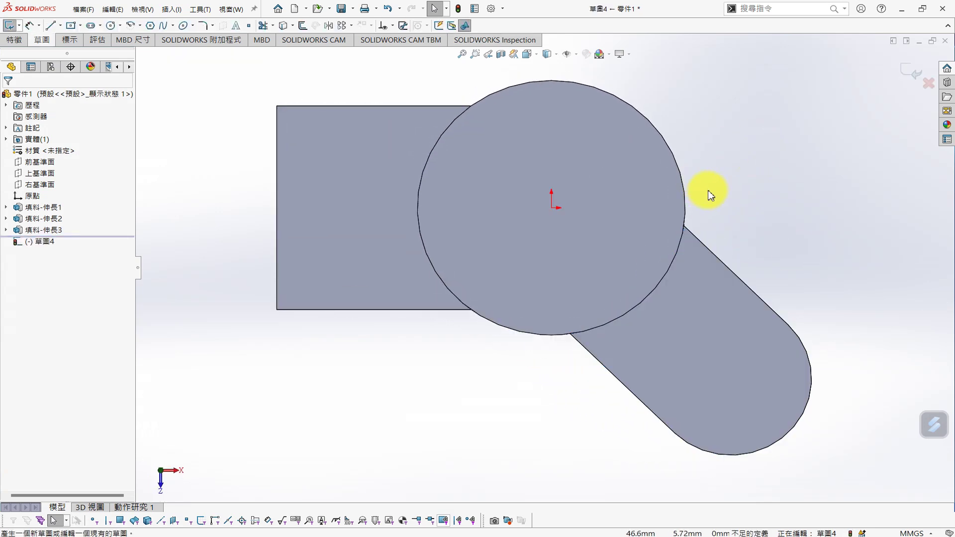
key("s")
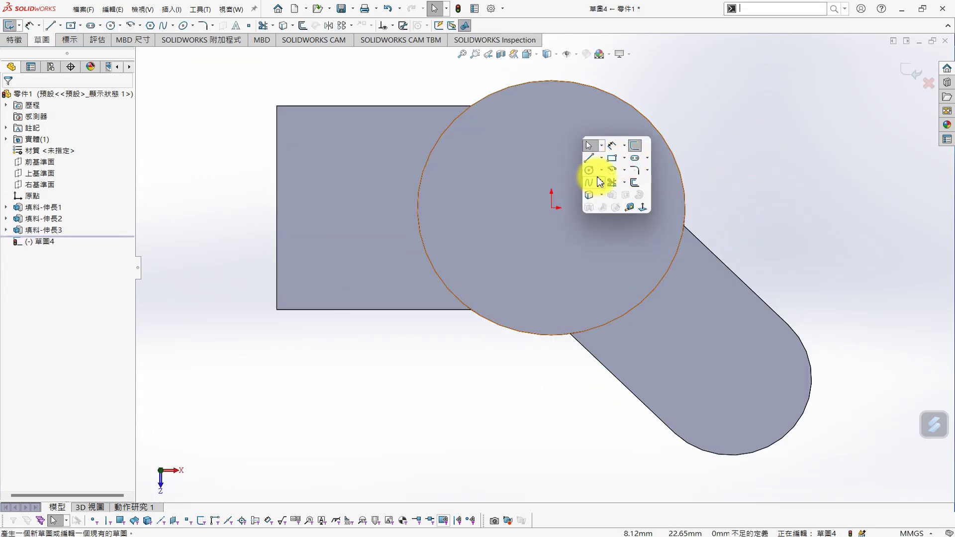
left_click(615, 171)
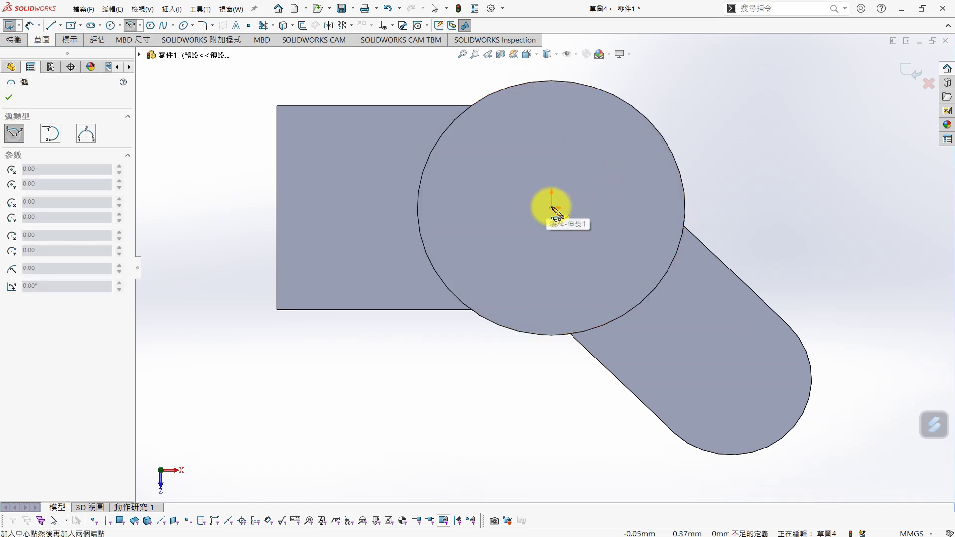
left_click(709, 214)
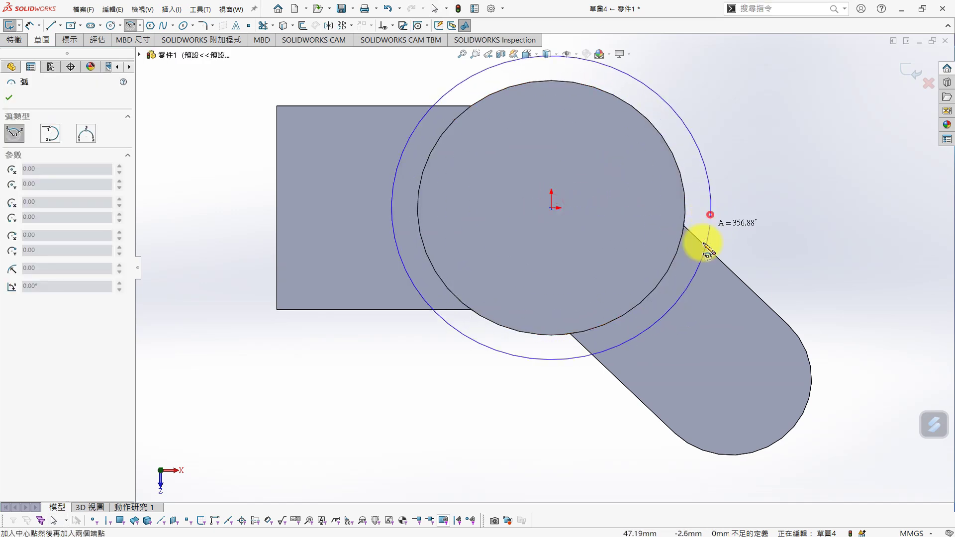
left_click(551, 359)
key("s")
left_click(701, 365)
left_click(705, 255)
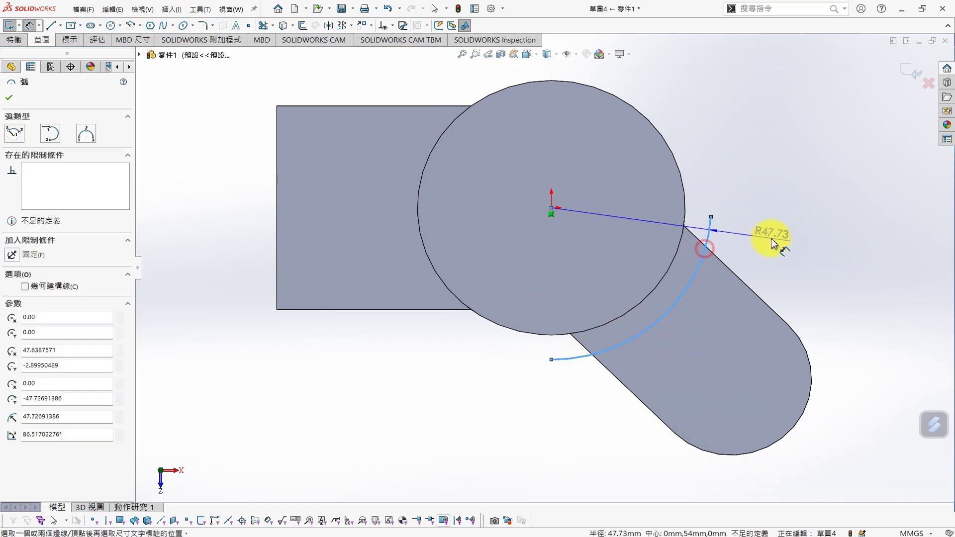
left_click(776, 238)
type("50")
key("Return")
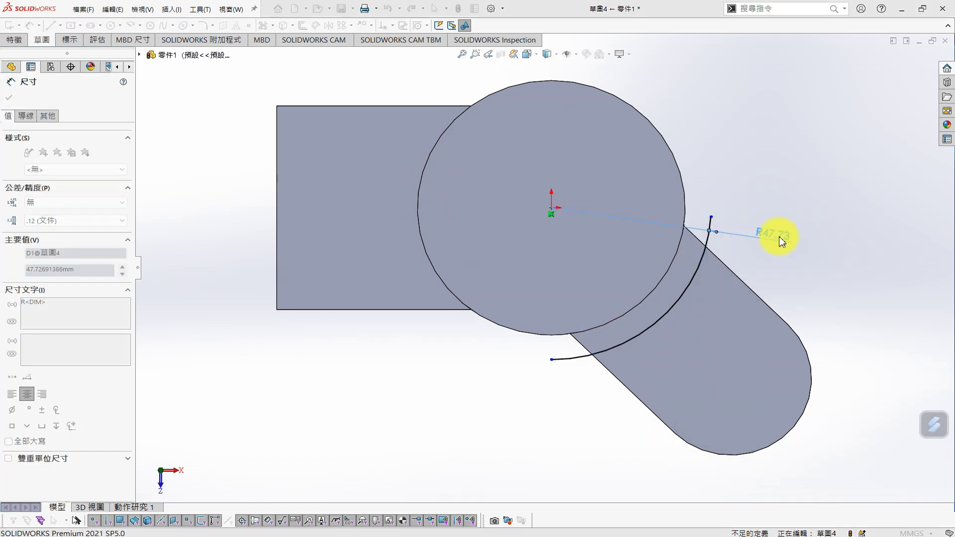
key("Escape")
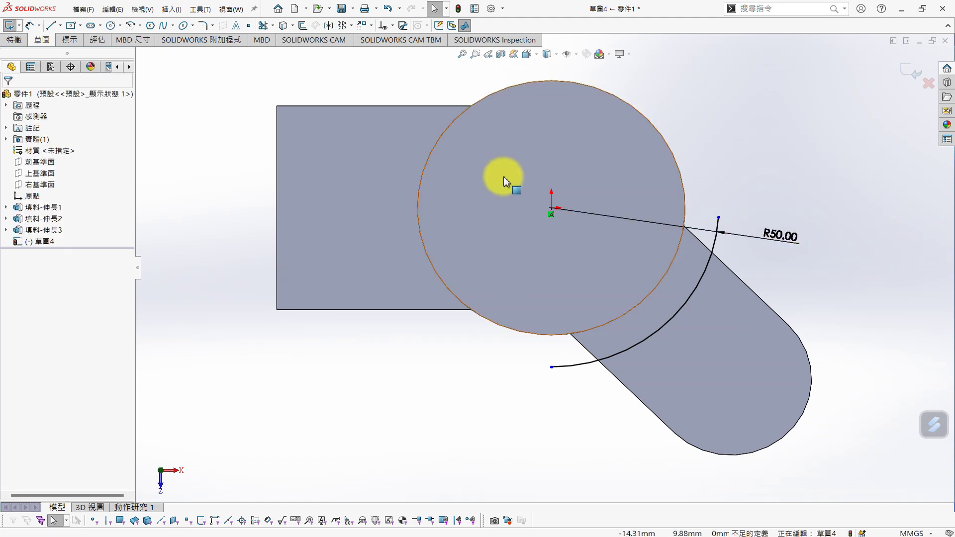
Step: Draw a centerline from the origin with its end concentric to the slot's rounded end
key("s")
left_click(526, 199)
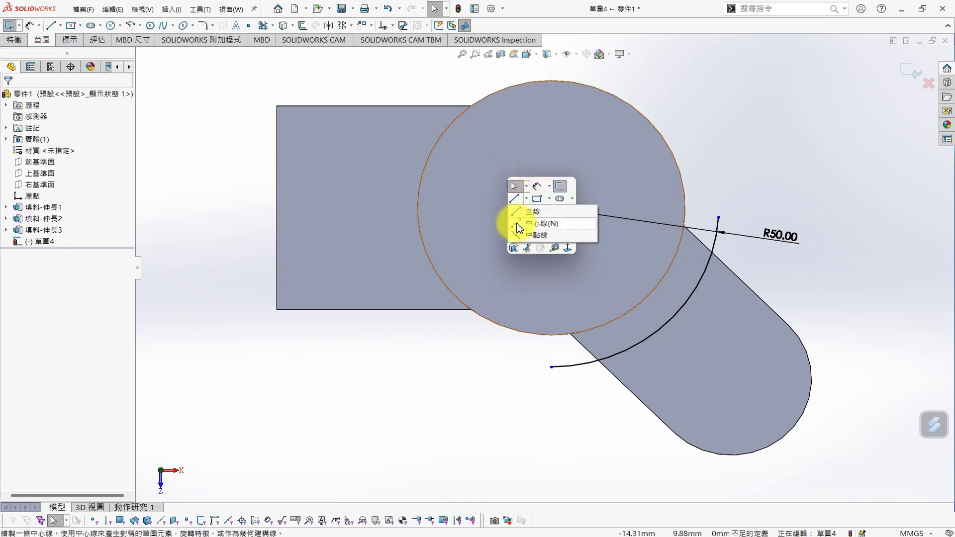
left_click(539, 222)
left_click(552, 209)
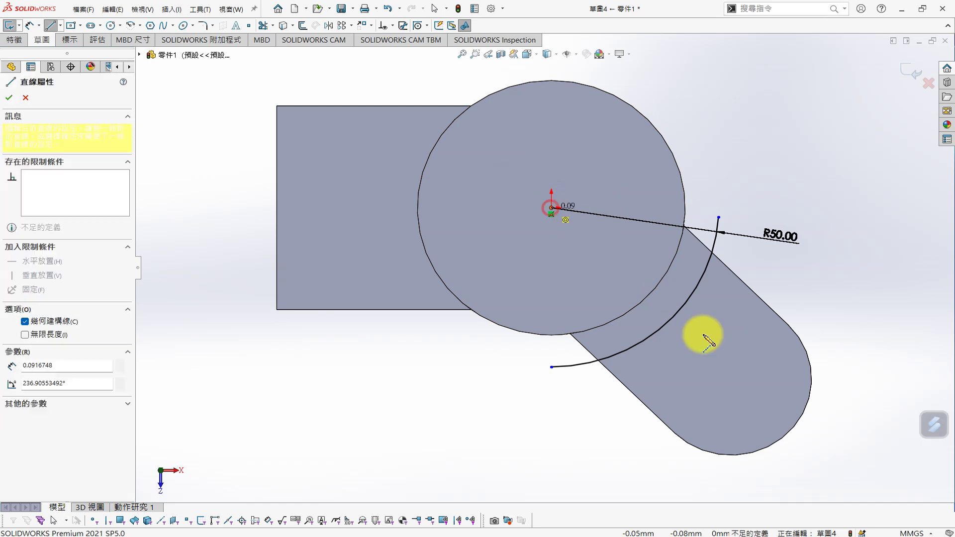
left_click(735, 387)
key("Escape")
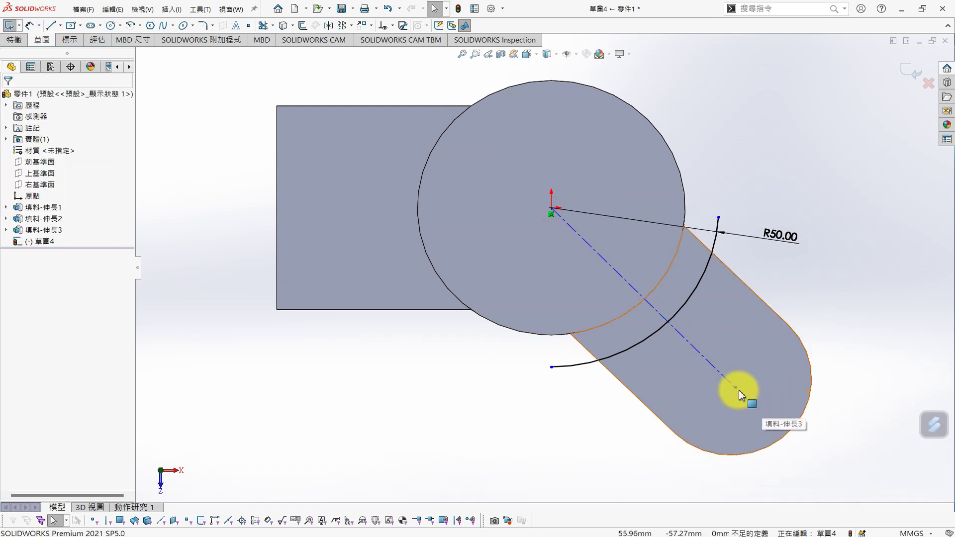
left_click(736, 388)
left_click(806, 413, "ctrl")
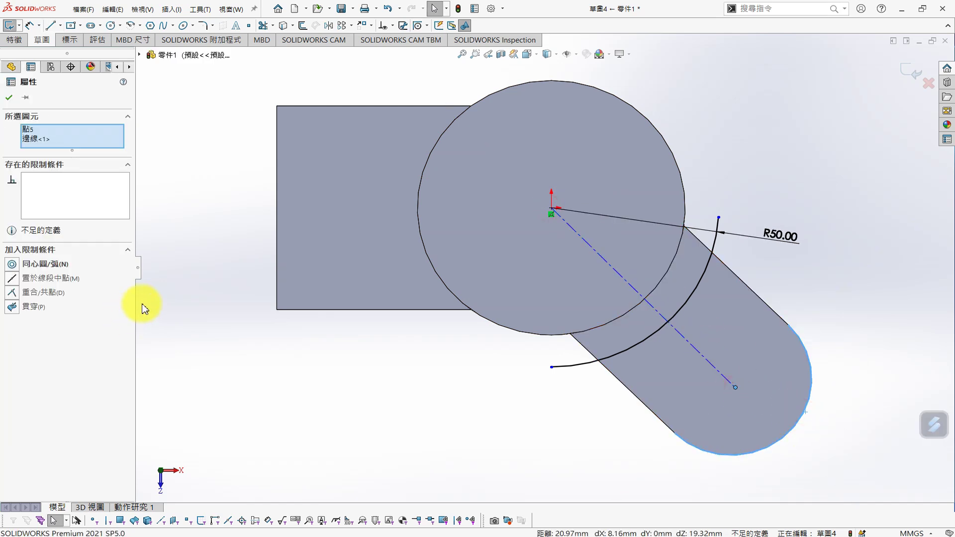
left_click(22, 268)
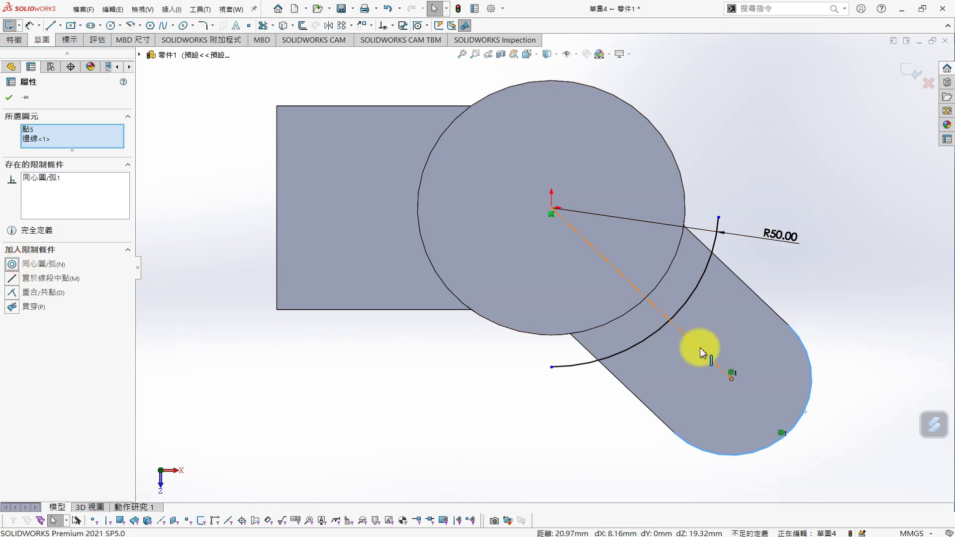
key("Escape")
left_click(716, 343)
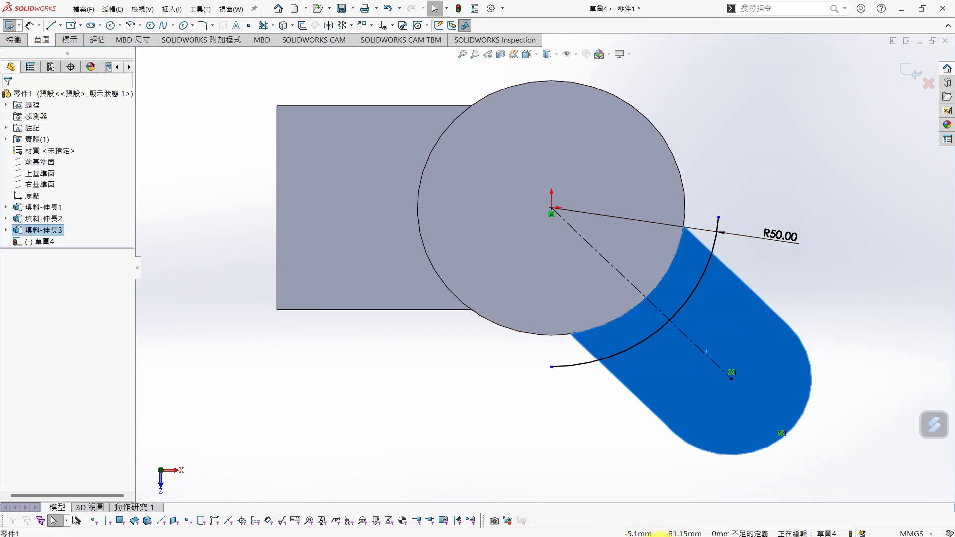
Step: Compare the sketch with the reference drawing and shrink the Paint window
left_click(602, 536)
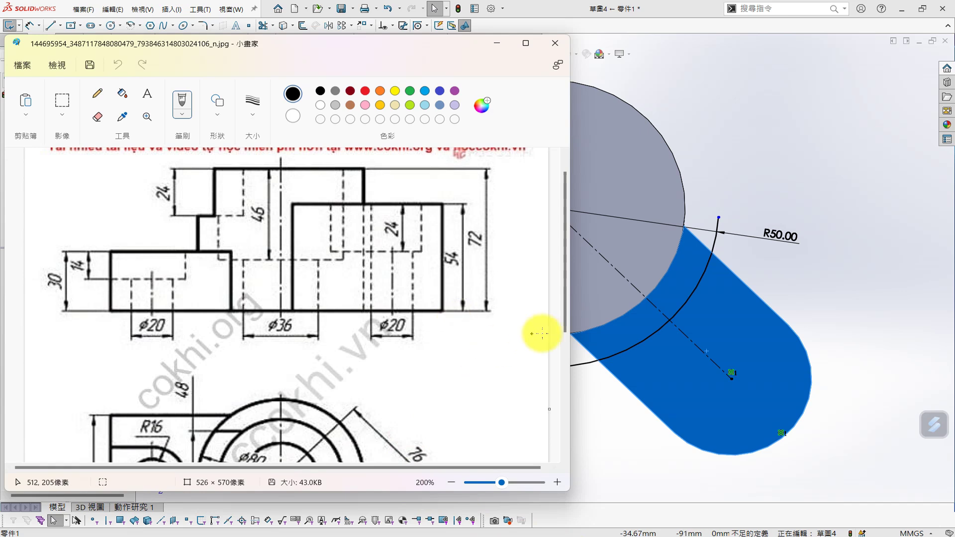
left_click_drag(565, 331, 559, 419)
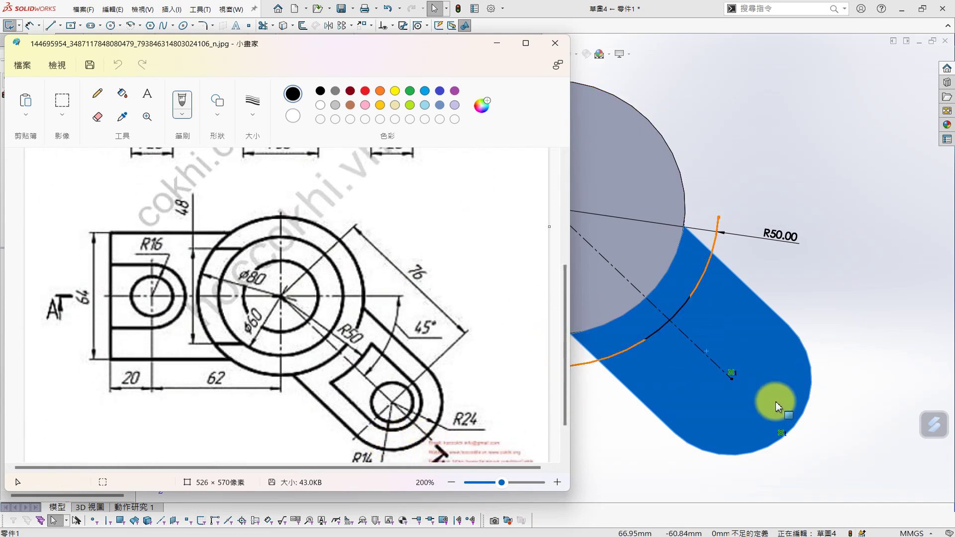
double_click(496, 45)
Step: Offset the centerline 14 mm both ways with arc end caps to form a slot
left_click(622, 121)
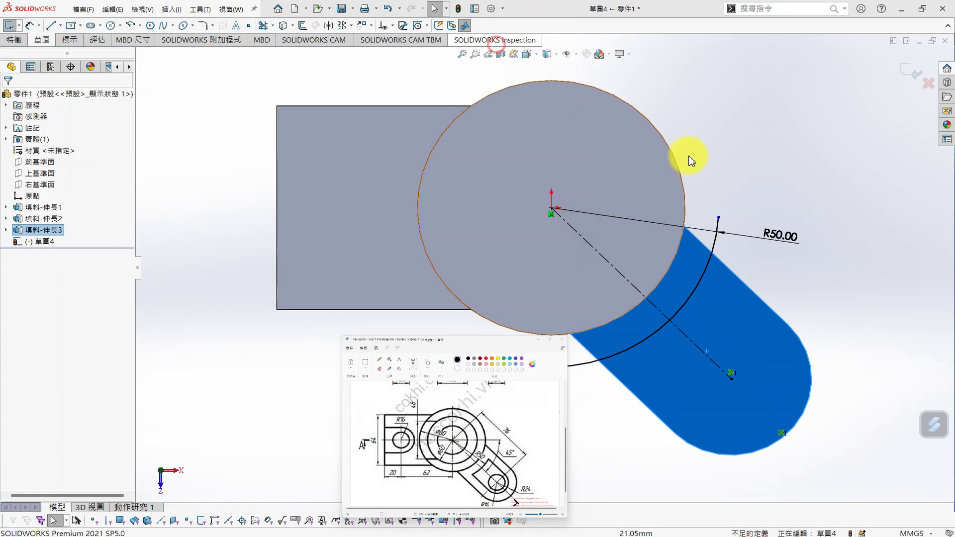
left_click(713, 359)
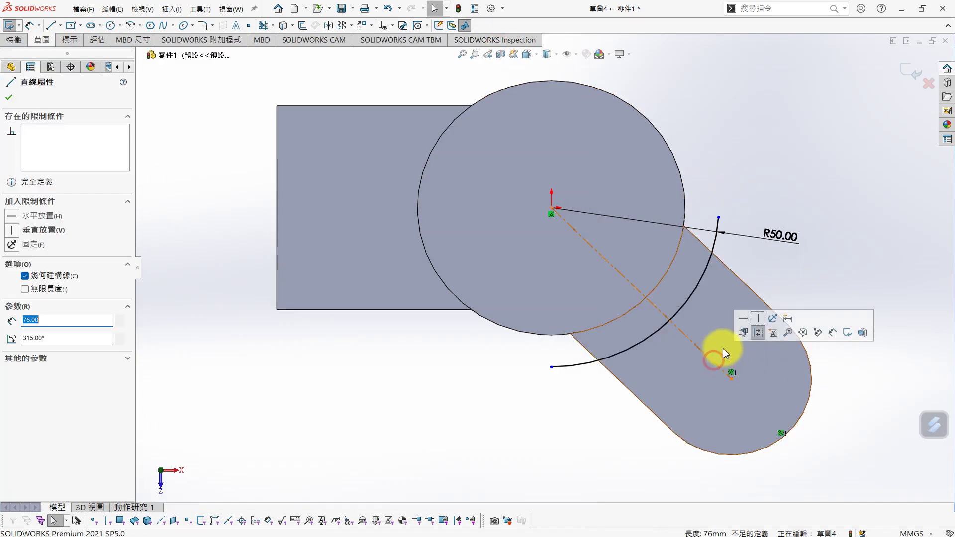
left_click(781, 393)
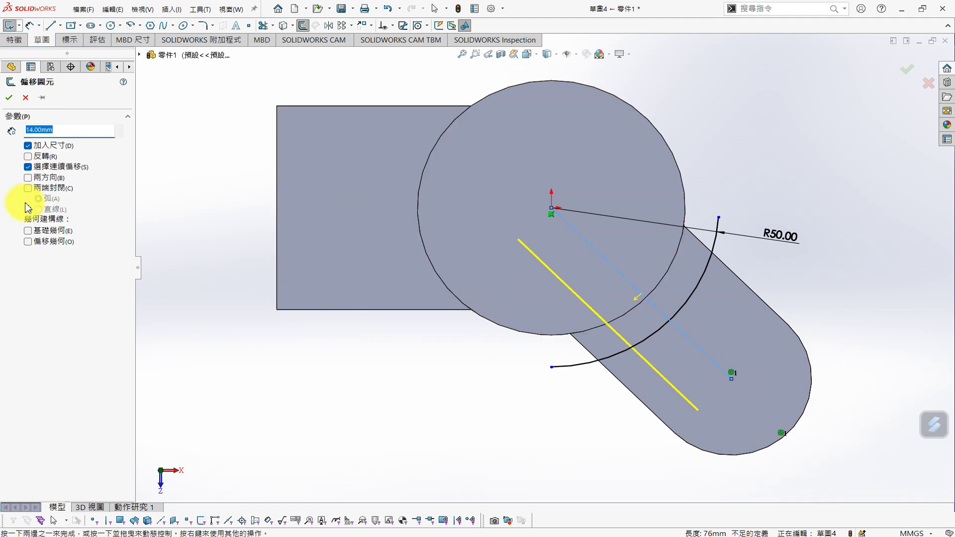
left_click(46, 188)
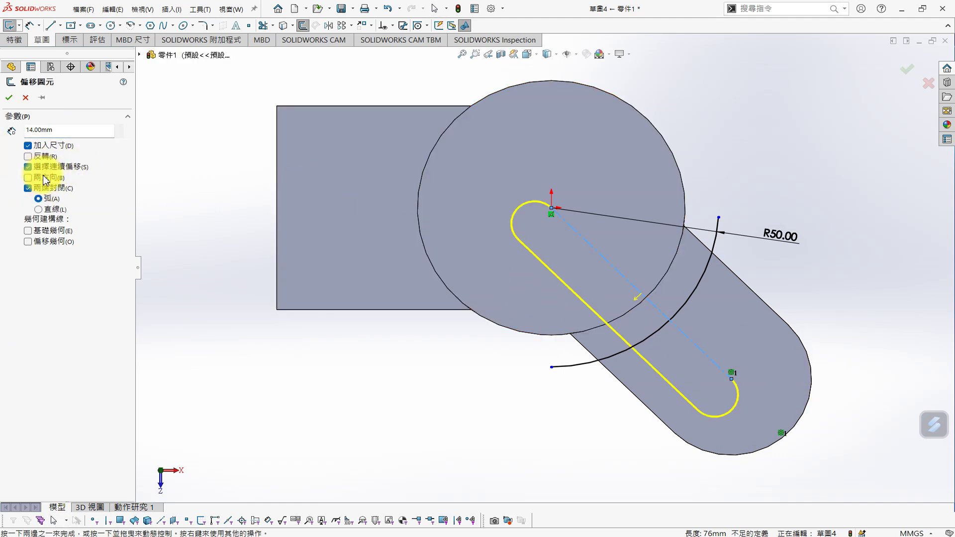
left_click(9, 98)
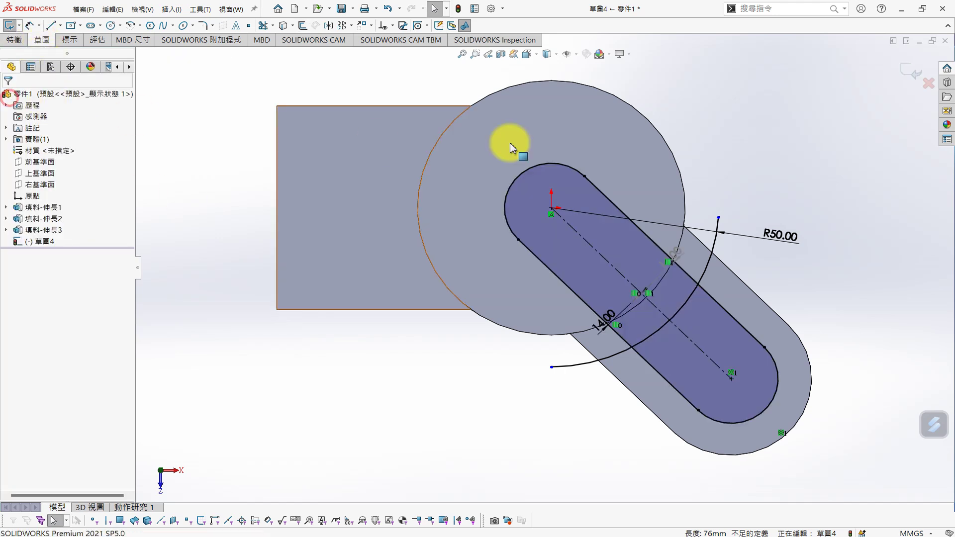
Step: Corner-trim both slot sides to the R50 arc and delete the leftover inner arc
key("s")
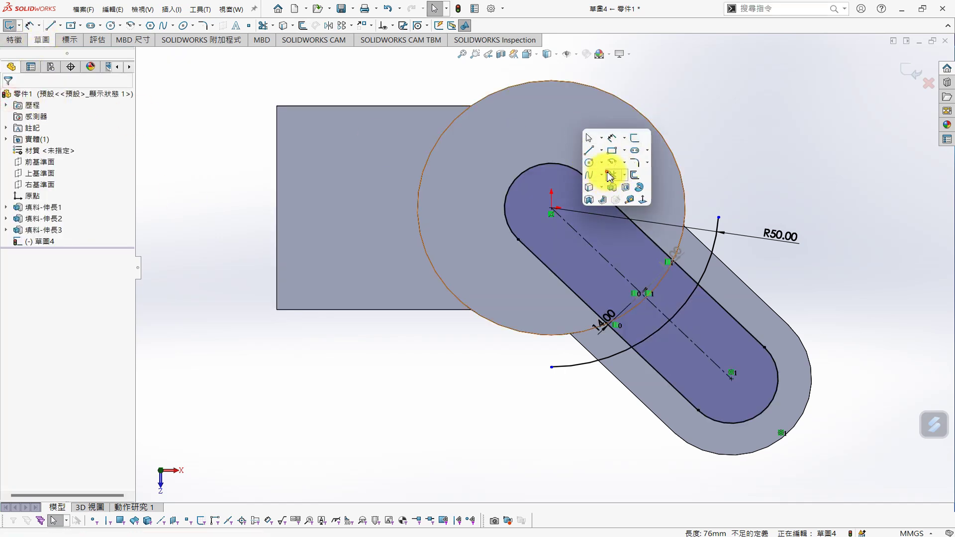
left_click(610, 176)
left_click(14, 213)
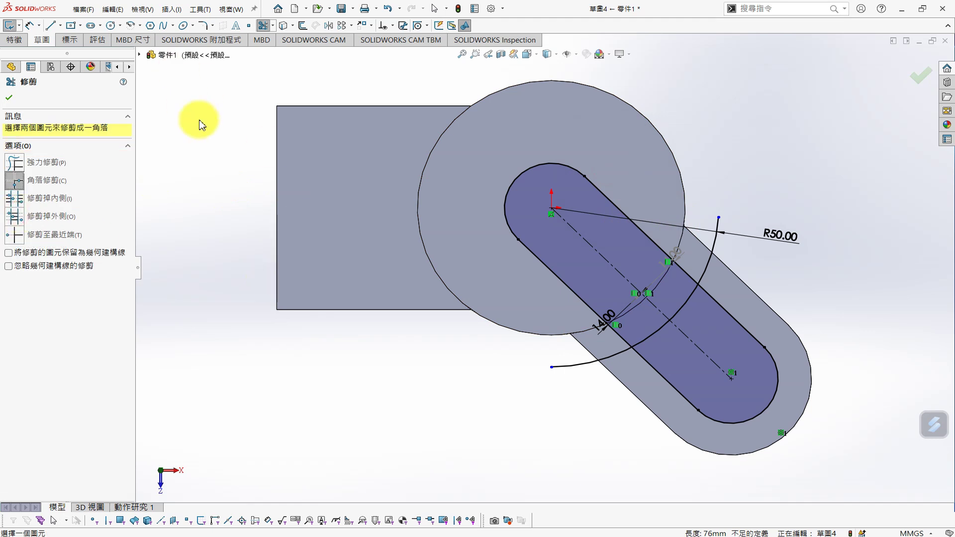
left_click(649, 365)
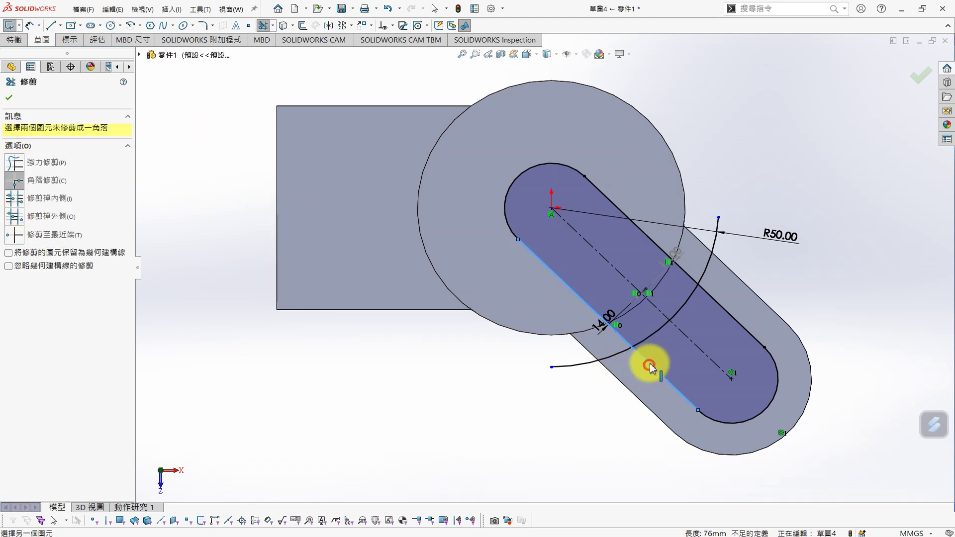
left_click(652, 334)
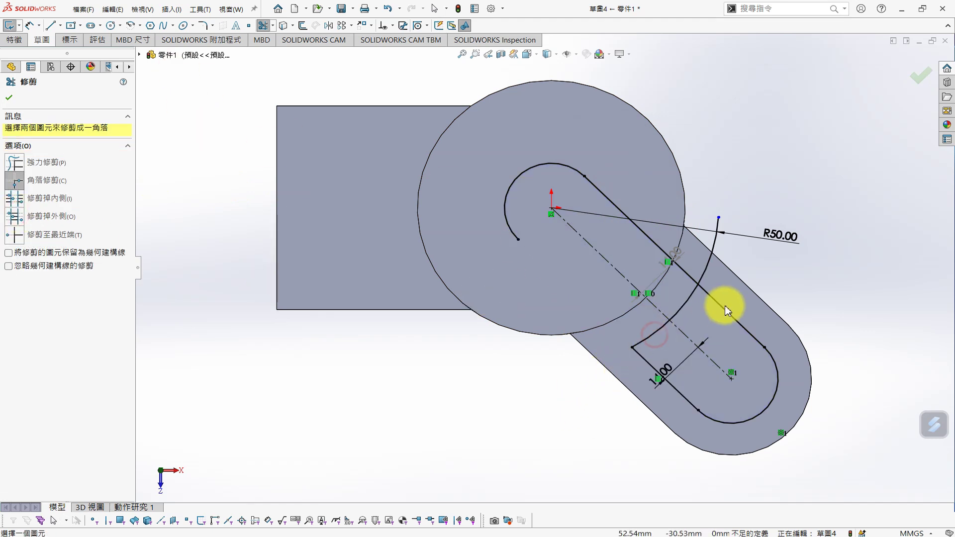
left_click(686, 306)
key("Escape")
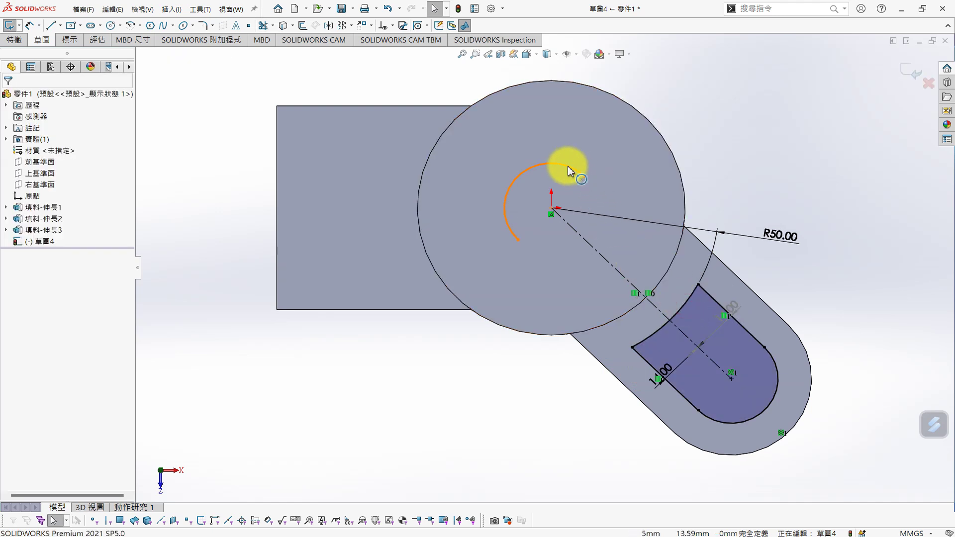
left_click(569, 170)
key("Delete")
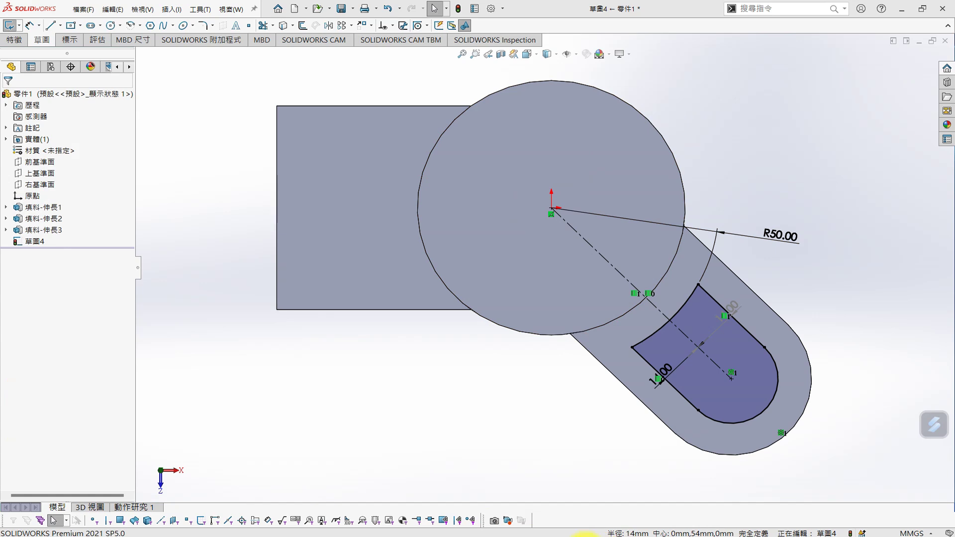
scroll(442, 332, "down", 2)
scroll(474, 328, "up", 3, "ctrl")
scroll(475, 329, "up", 1)
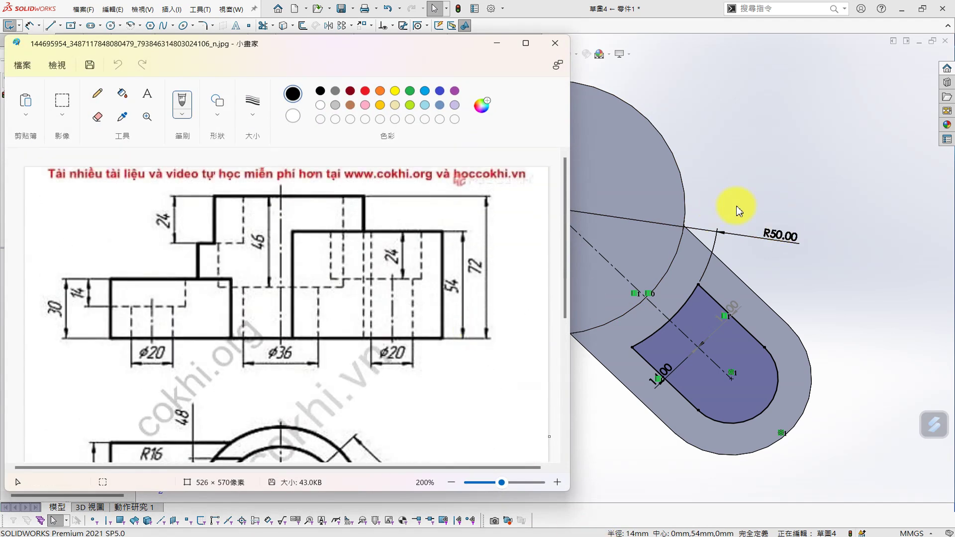
scroll(341, 273, "down", 6)
scroll(347, 277, "down", 3)
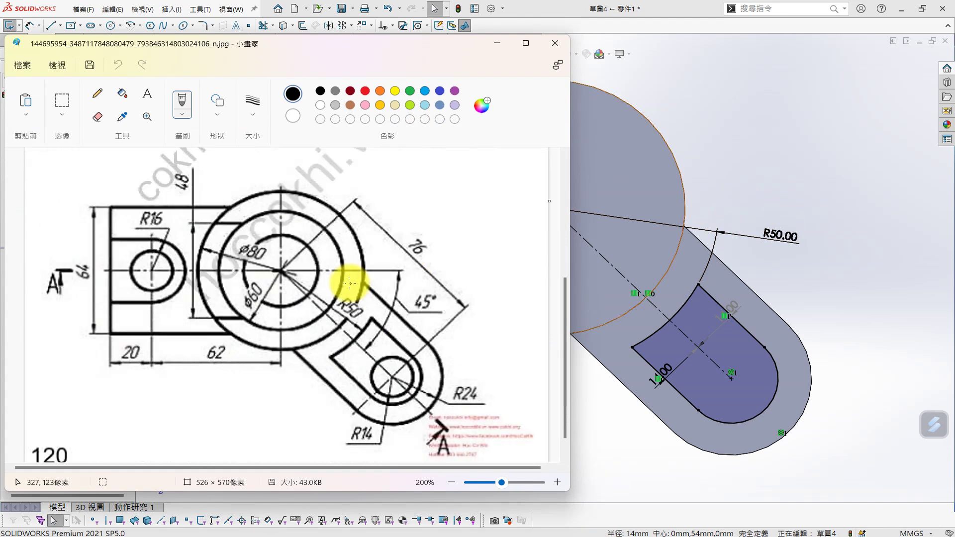
left_click(560, 296)
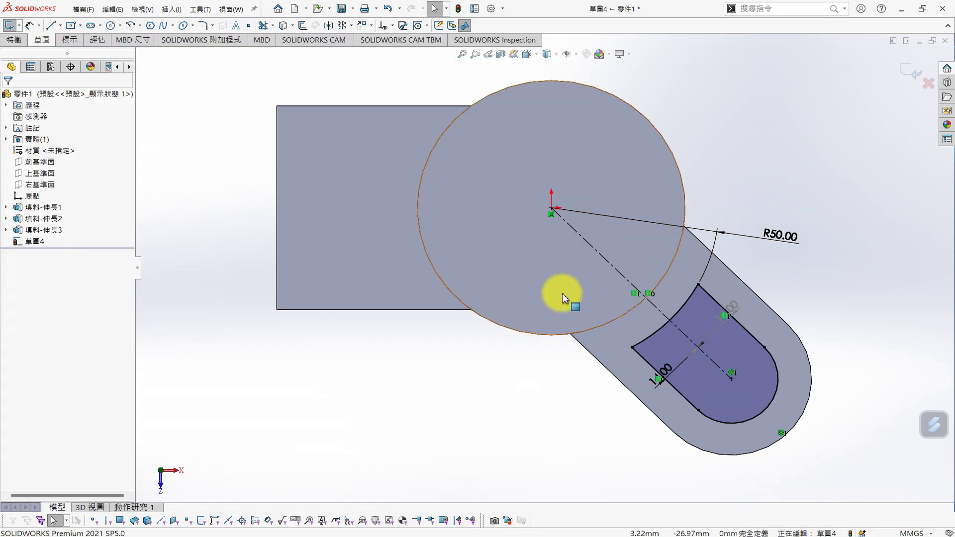
Step: Extruded-cut the U-shaped pocket blind 24 mm deep, then bring up the reference drawing
key("s")
left_click(586, 342)
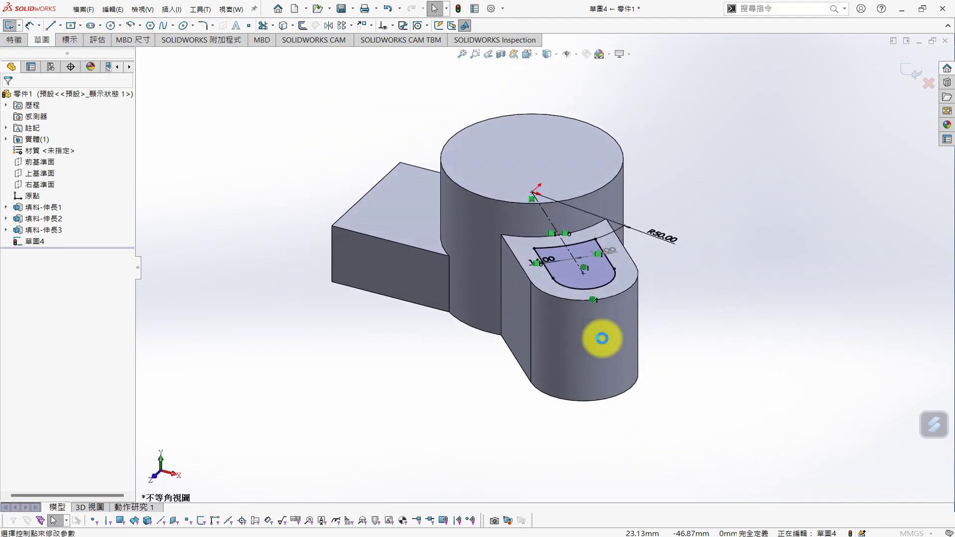
type("243=")
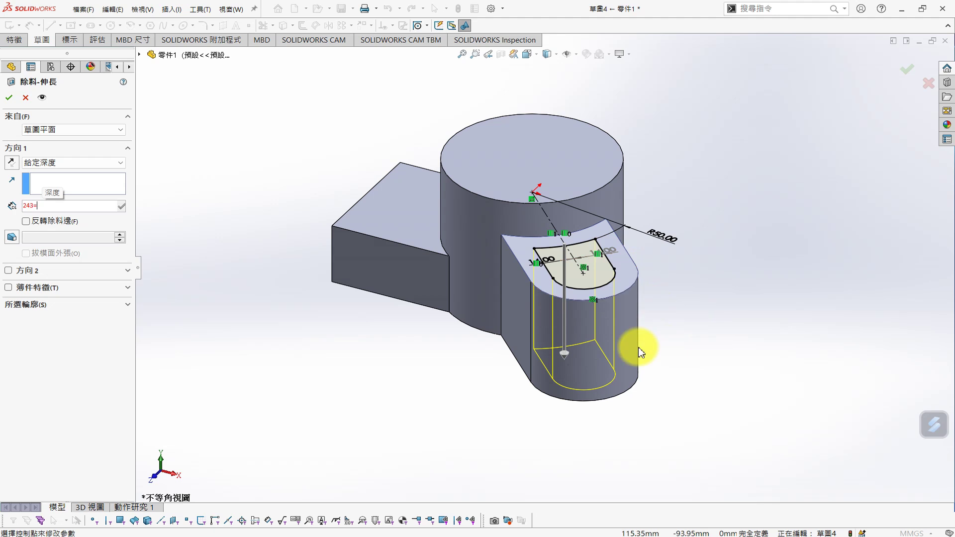
key("BackSpace")
key("BackSpace")
key("Return")
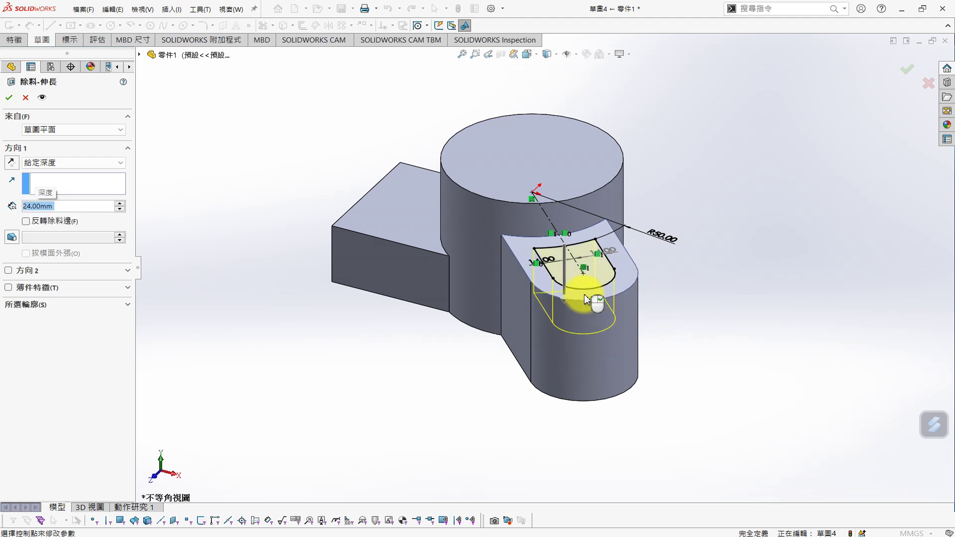
left_click(9, 98)
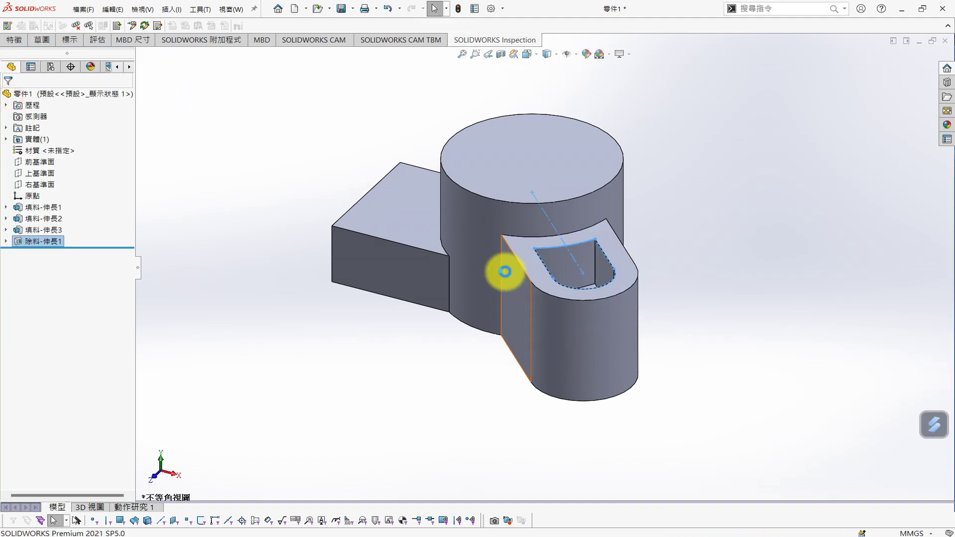
left_click(594, 535)
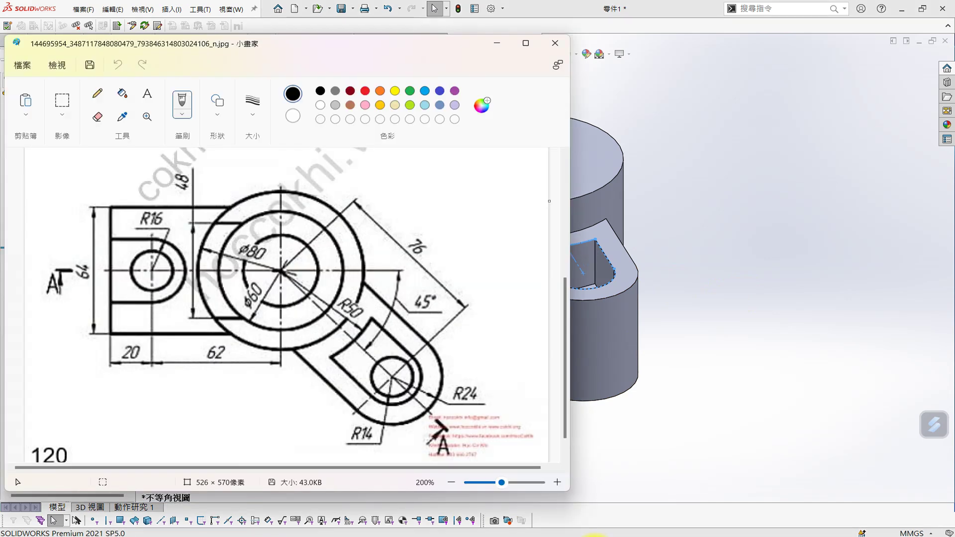
Step: Sketch a circle on the bottom face, concentric with the arm's rounded end
left_click(594, 535)
middle_click_drag(612, 283, 656, 273)
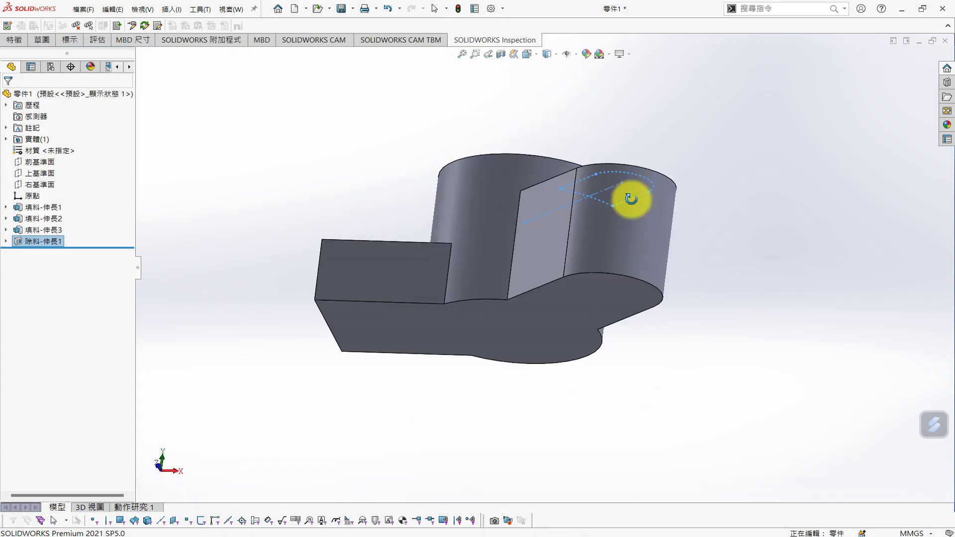
left_click(610, 260)
left_click(666, 219)
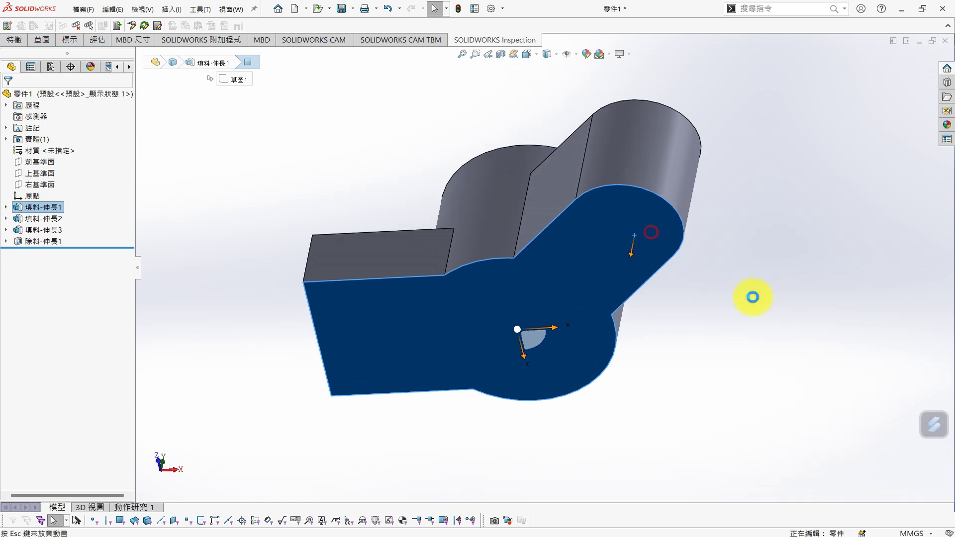
key("s")
left_click(310, 123)
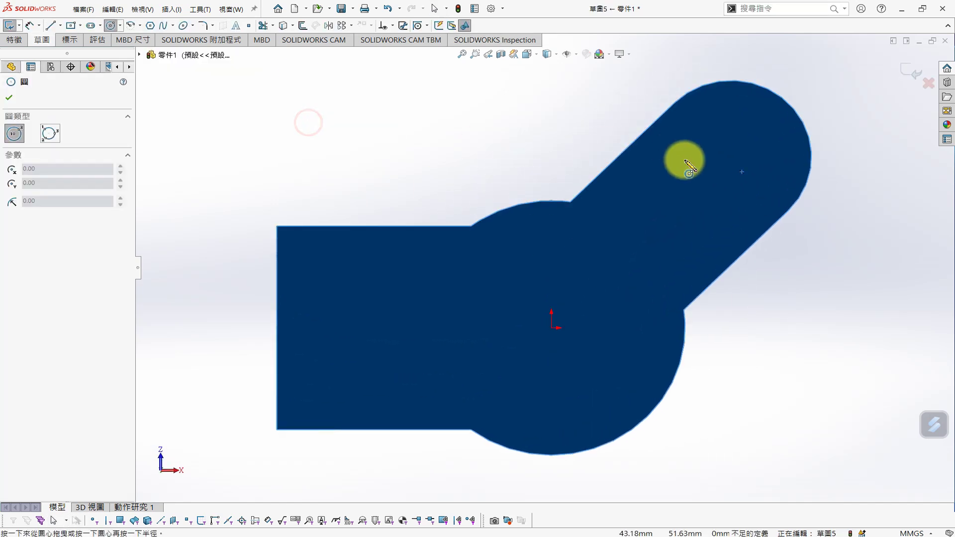
left_click(680, 159)
left_click(697, 193)
key("Escape")
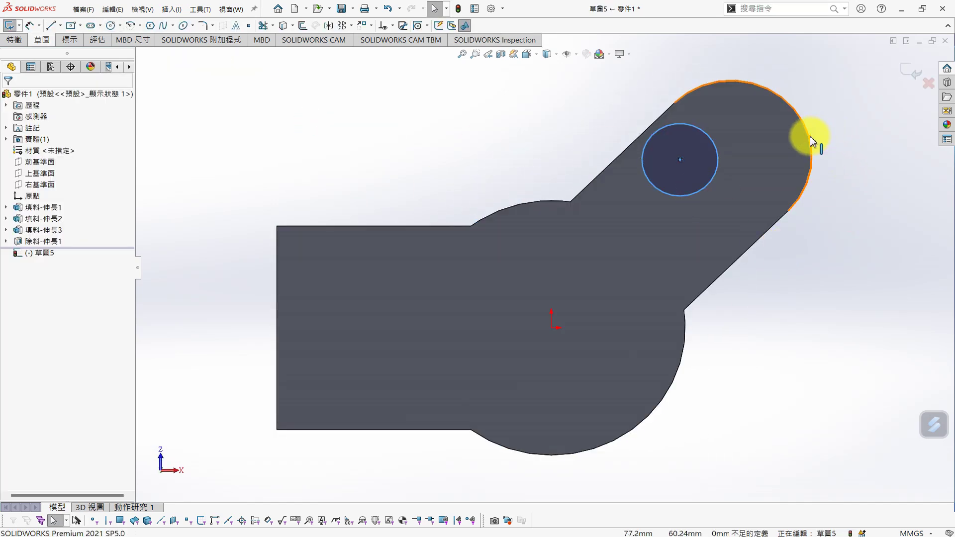
left_click(810, 137)
left_click(12, 292)
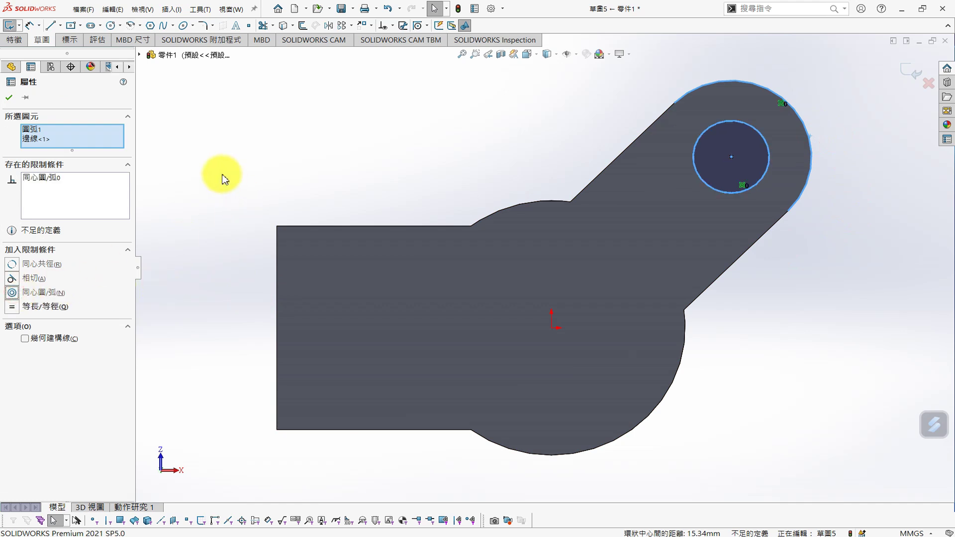
left_click(9, 98)
Step: Dimension the circle to a 20 mm diameter
key("s")
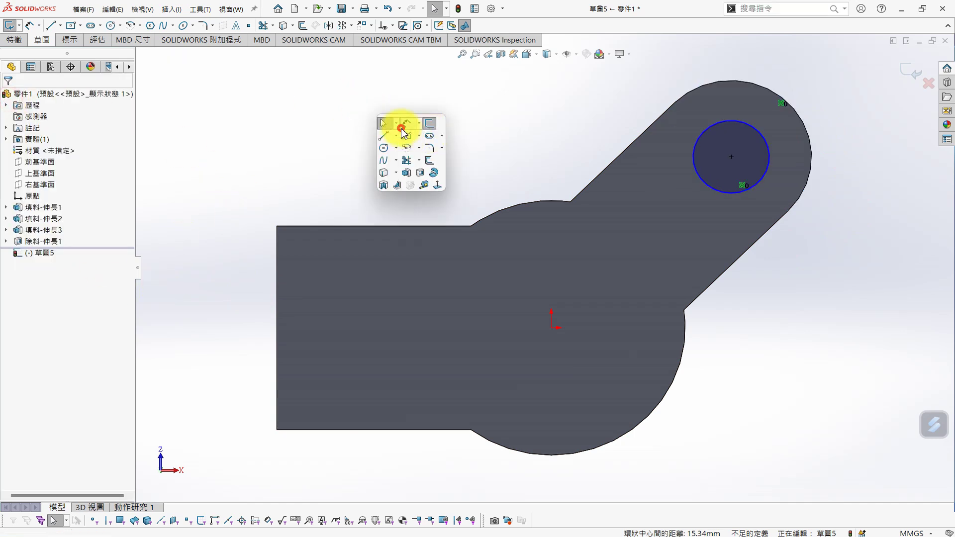
left_click(402, 128)
left_click(748, 194)
left_click(817, 274)
type("20")
key("Return")
Step: Extrude-cut the Ø20 circle Through All to form the hole
key("s")
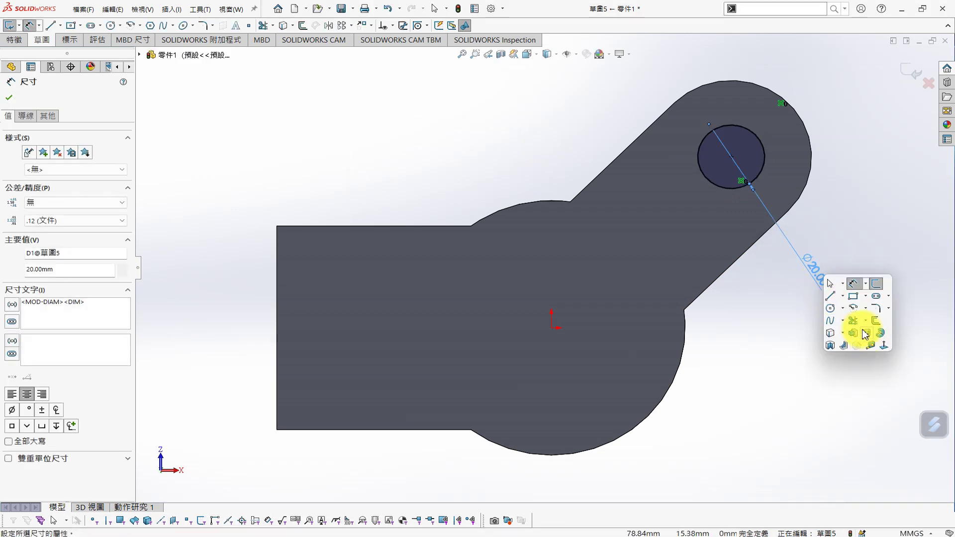
left_click(866, 336)
left_click(68, 162)
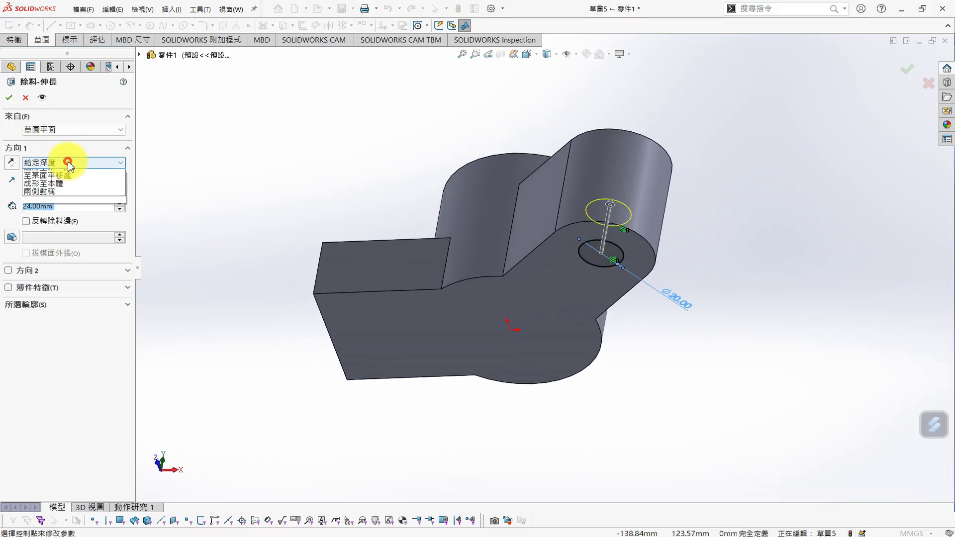
left_click(40, 180)
left_click(9, 97)
middle_click_drag(239, 194, 264, 381)
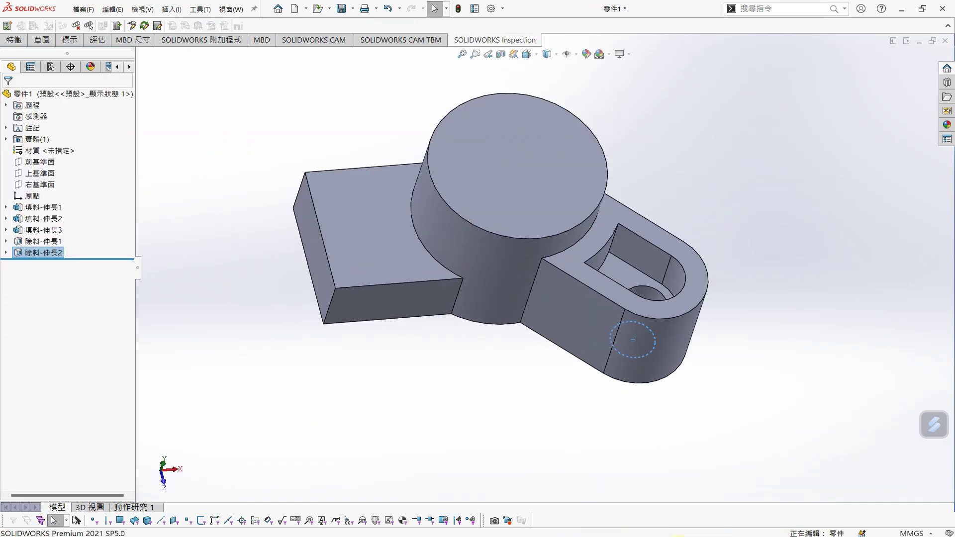
left_click(660, 536)
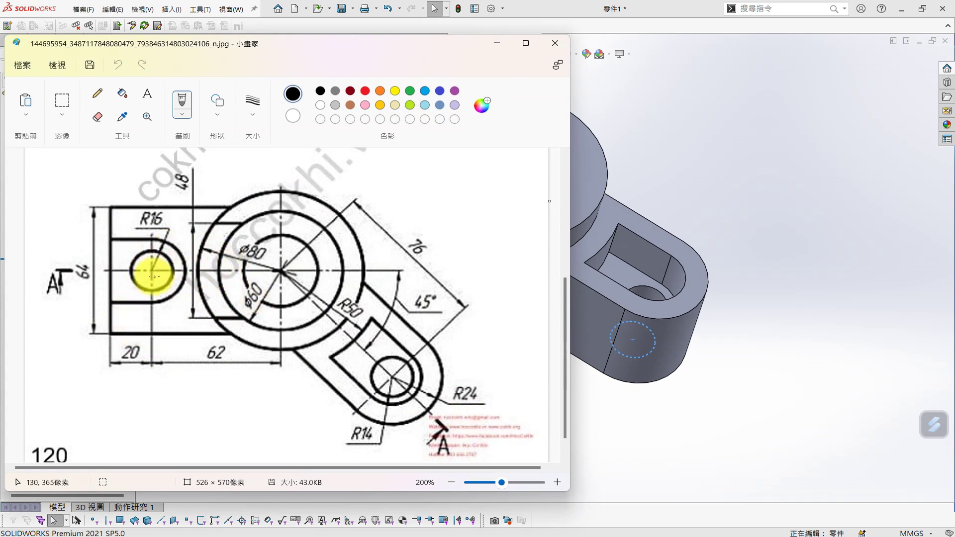
left_click_drag(567, 317, 560, 204)
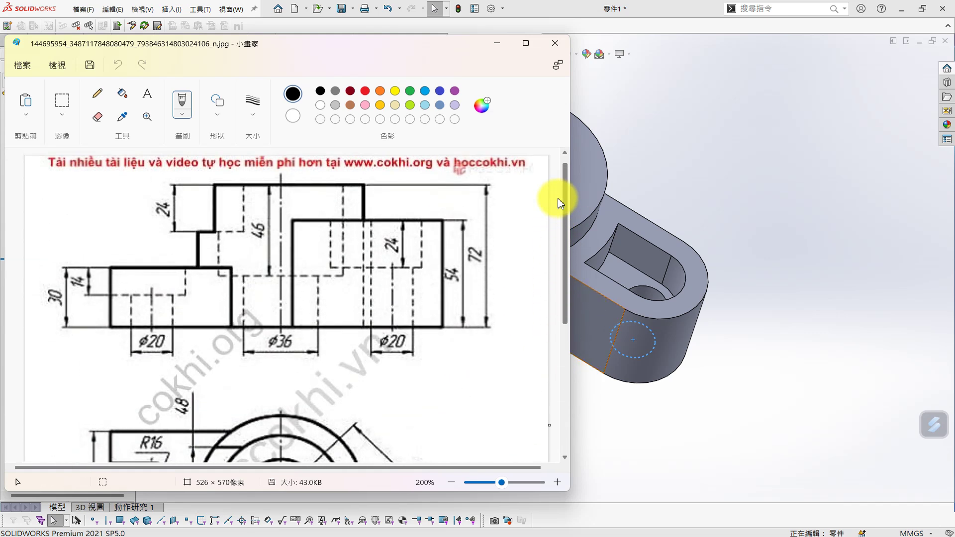
left_click(720, 176)
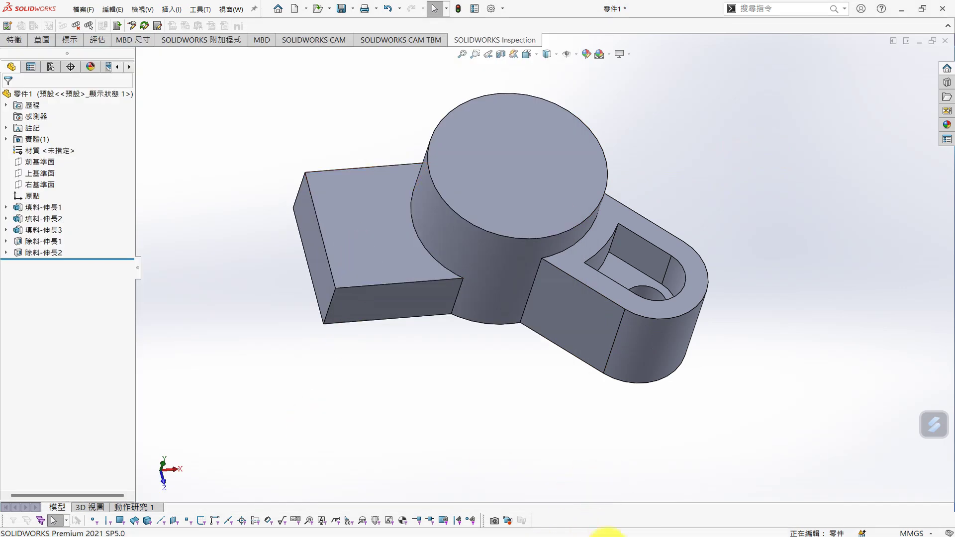
left_click(606, 534)
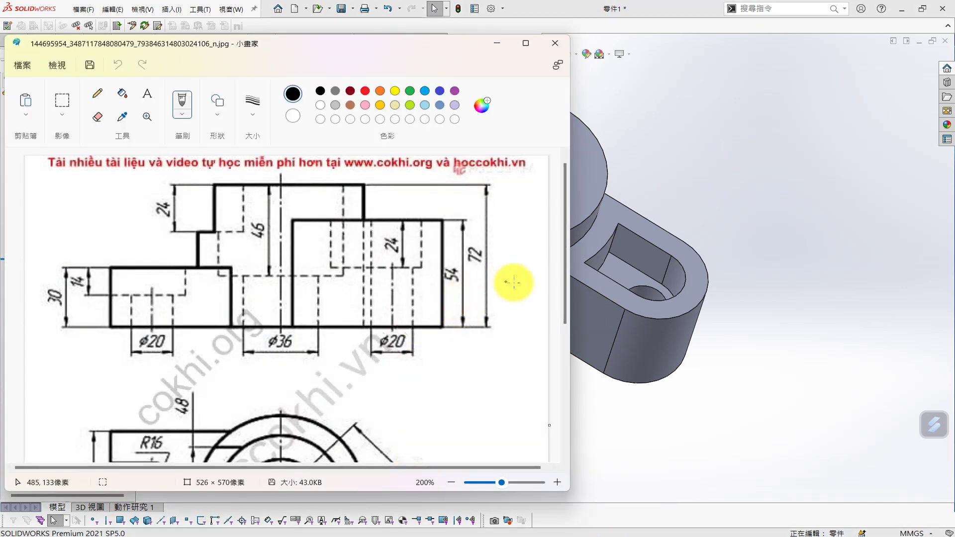
left_click_drag(564, 296, 567, 376)
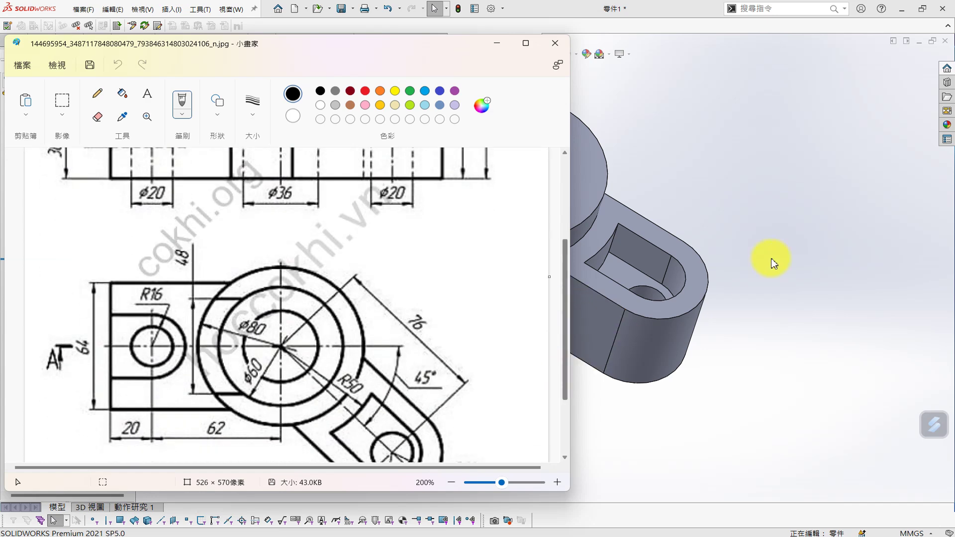
left_click(765, 221)
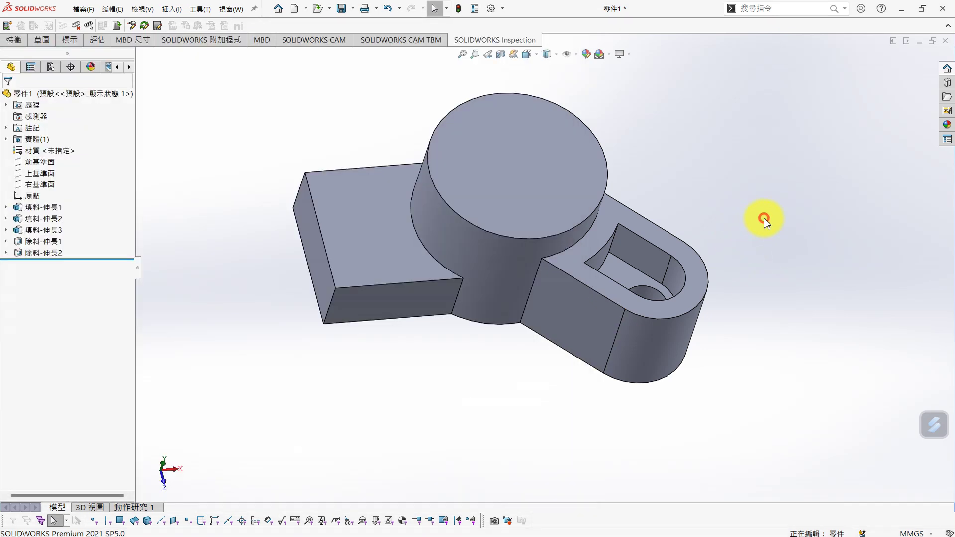
Step: Sketch on the block's top face a horizontal slot starting left of the block
left_click(357, 225)
left_click(392, 210)
left_click(318, 385)
key("f")
key("s")
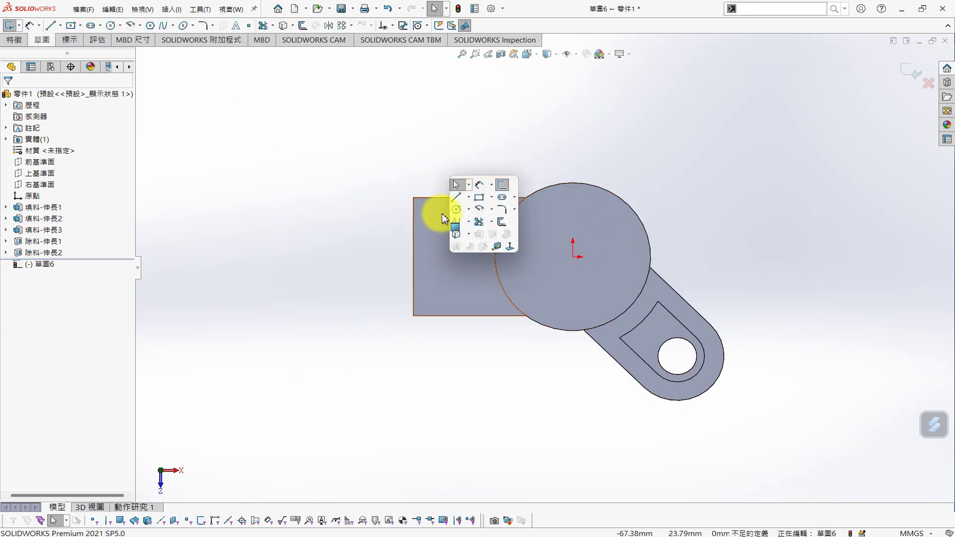
left_click(502, 198)
left_click(336, 257)
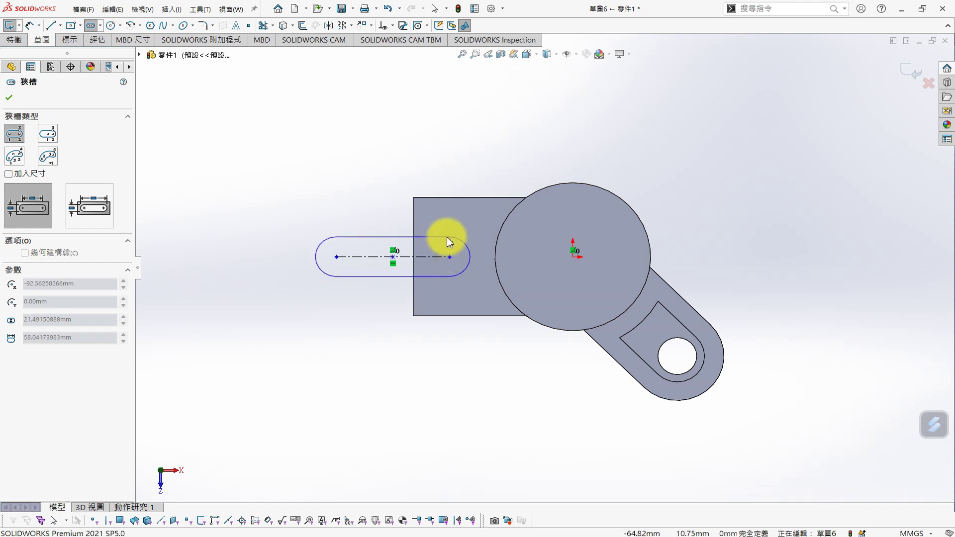
left_click(449, 243)
key("Escape")
Step: Make the slot's centreline coincident with the origin, then check the reference drawing
left_click(470, 262)
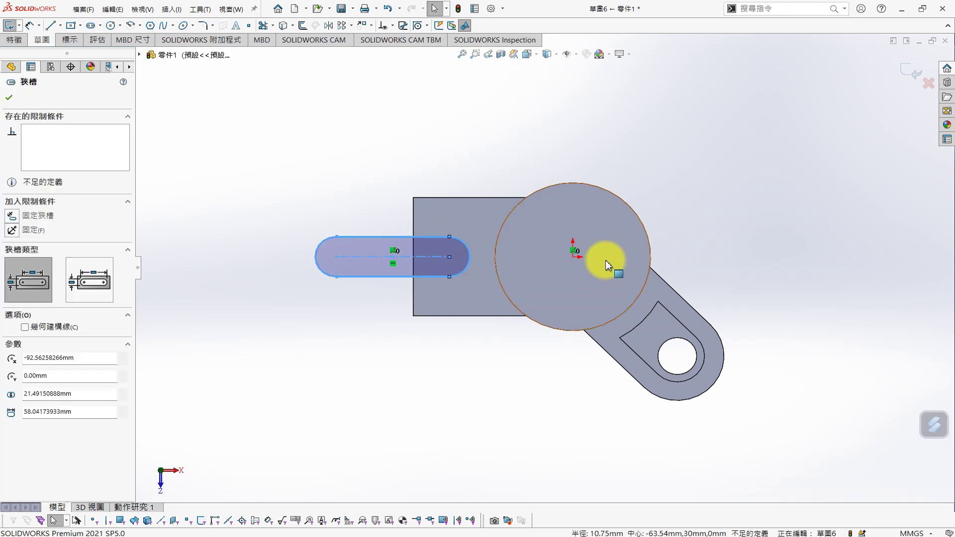
left_click(363, 154)
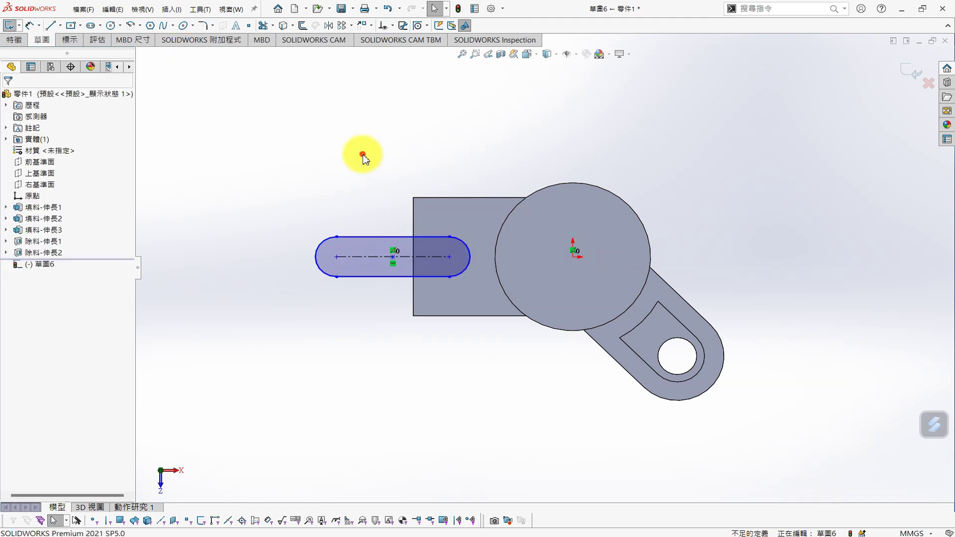
left_click(374, 256)
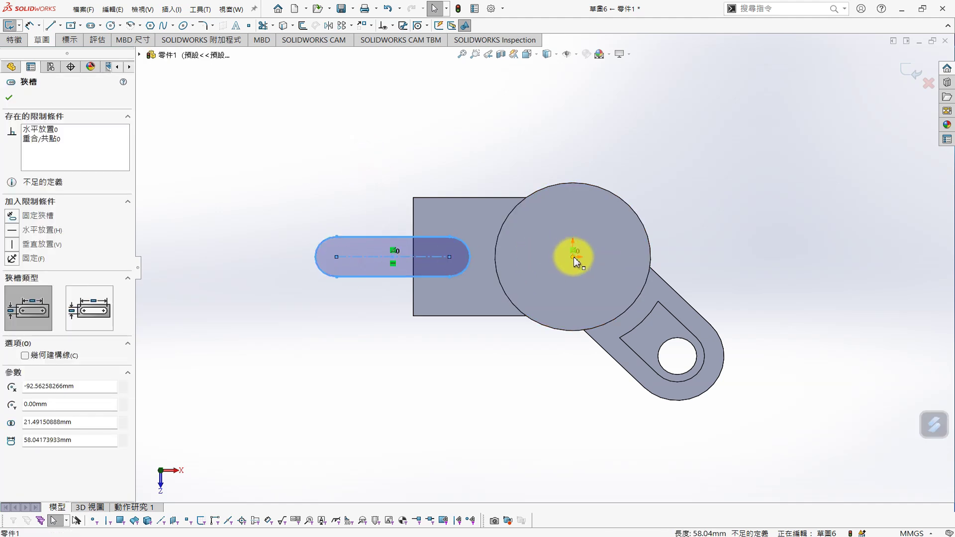
left_click(574, 257, "ctrl")
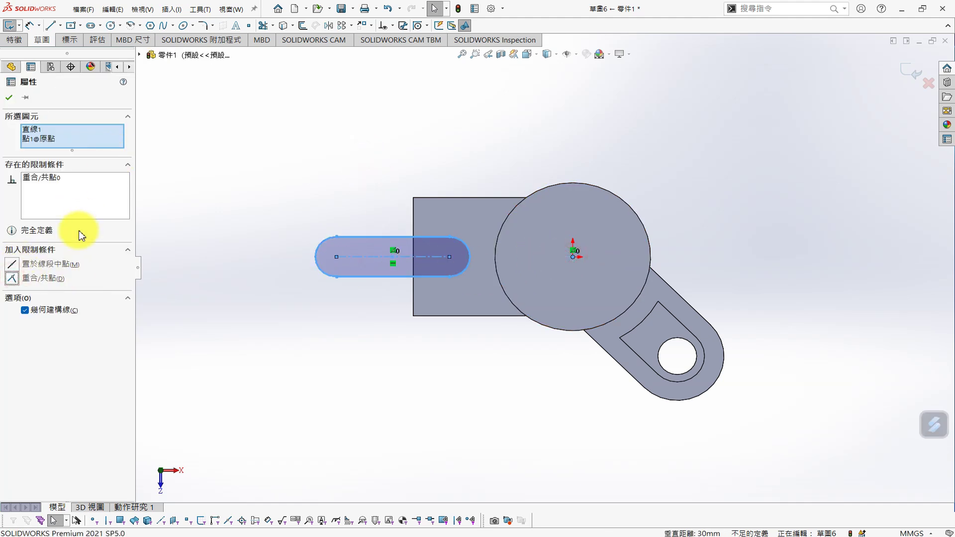
left_click(252, 156)
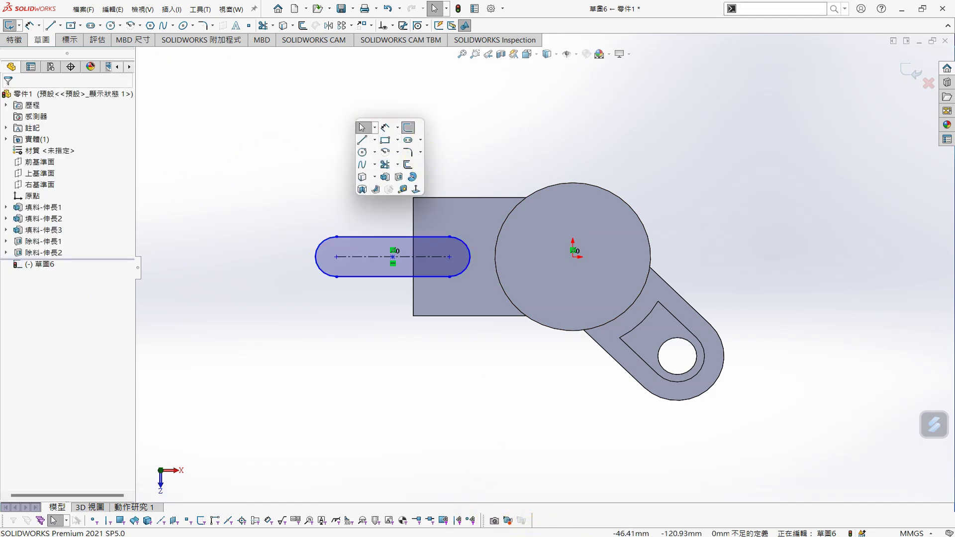
key("alt+Tab")
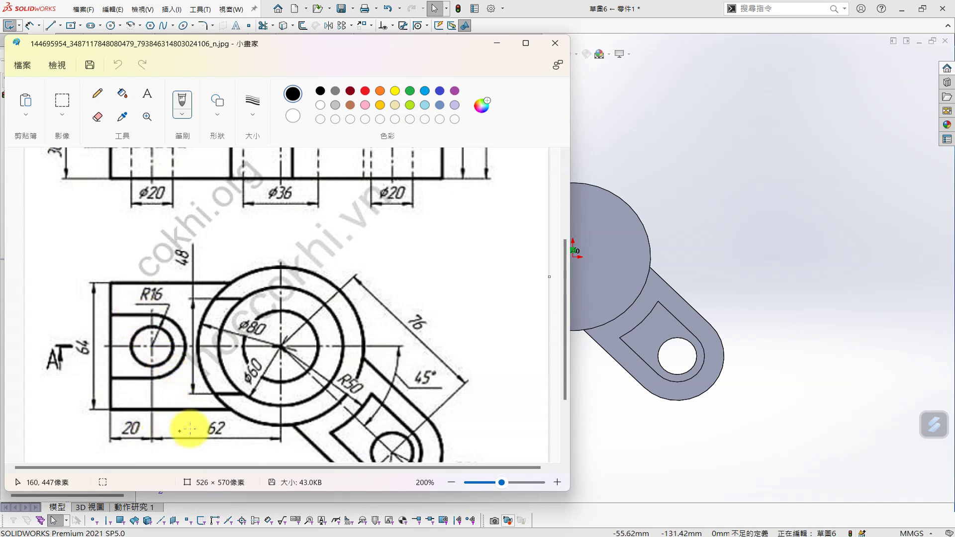
left_click(751, 215)
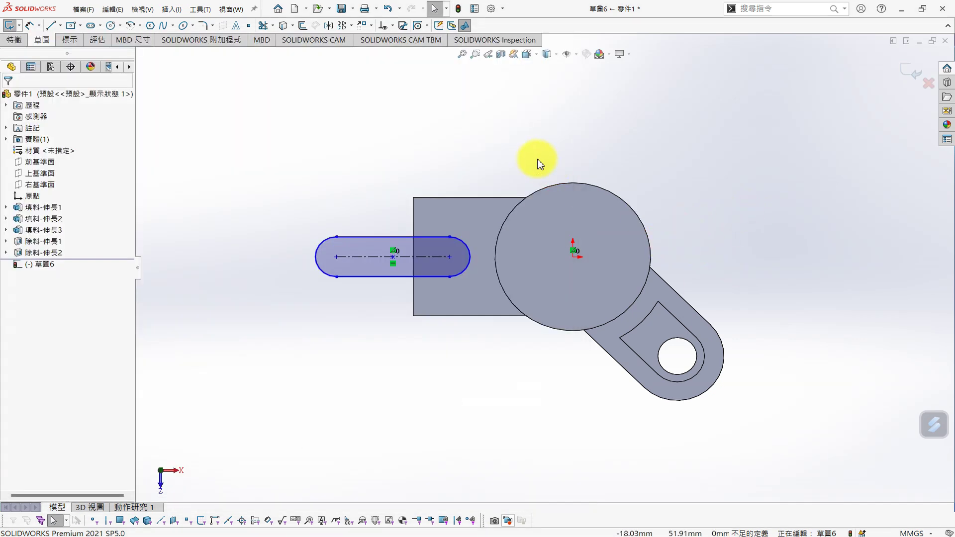
Step: Dimension the slot's rounded end to radius 16
key("s")
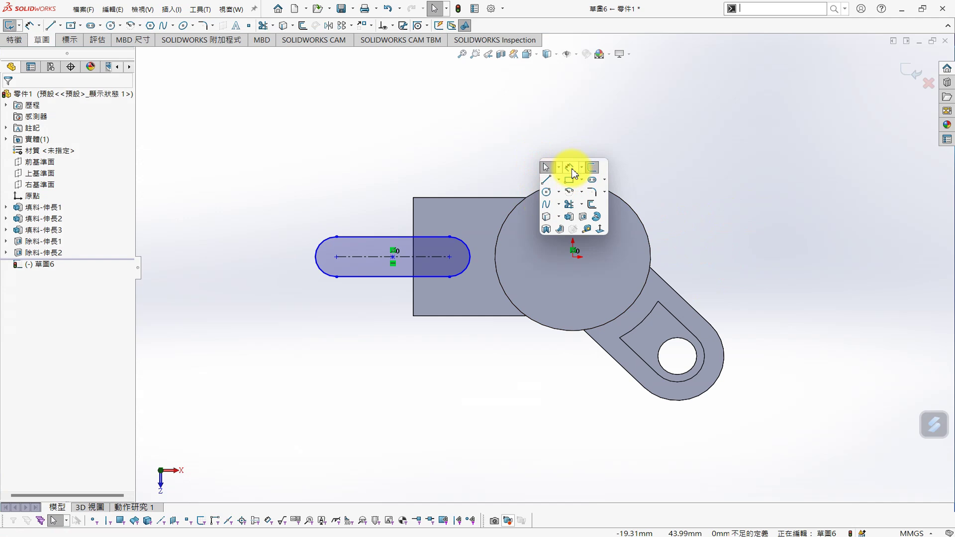
left_click(571, 170)
left_click(468, 249)
left_click(508, 173)
type("16")
key("Return")
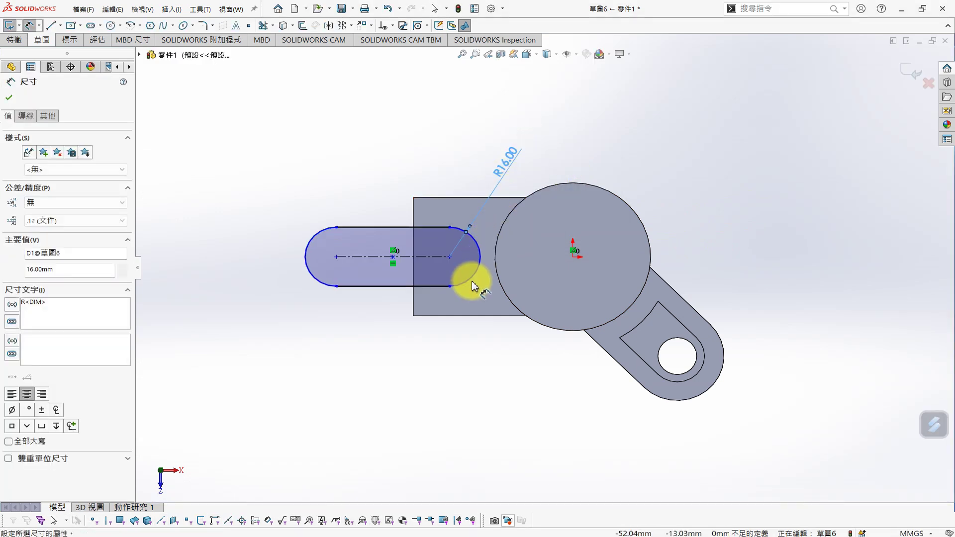
Step: Set the slot end 62 from the big circle's centre and the slot length to 60
left_click(472, 282)
left_click(568, 330)
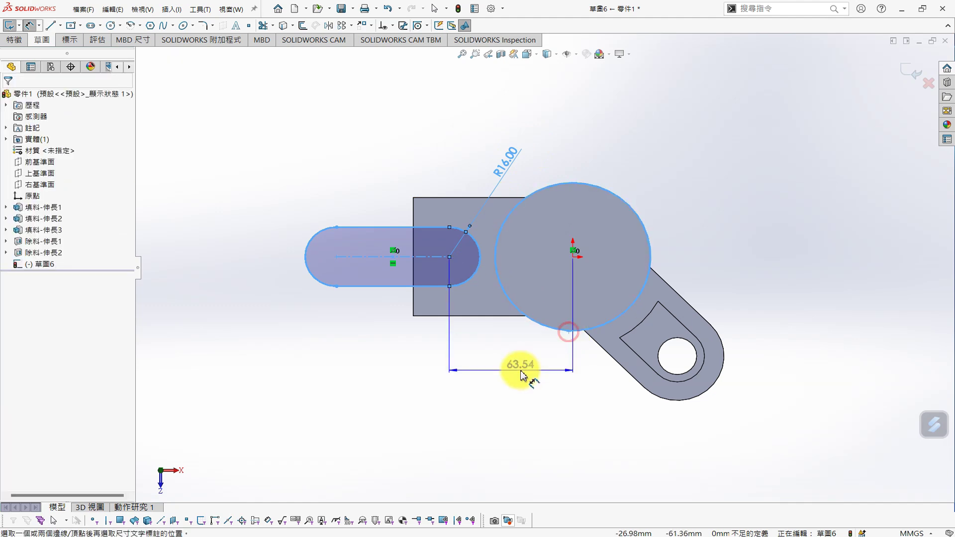
left_click(521, 375)
type("62")
key("Return")
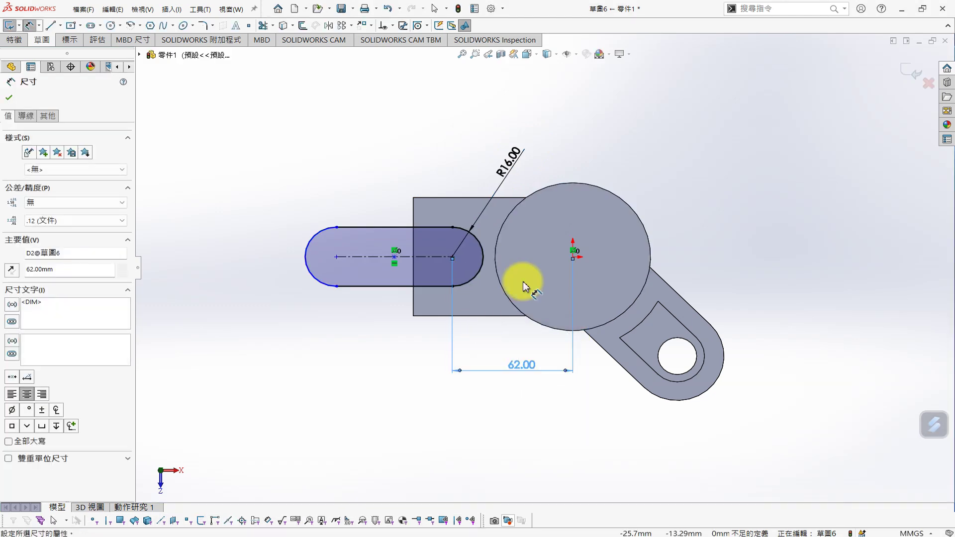
left_click(358, 257)
left_click(385, 156)
type("60")
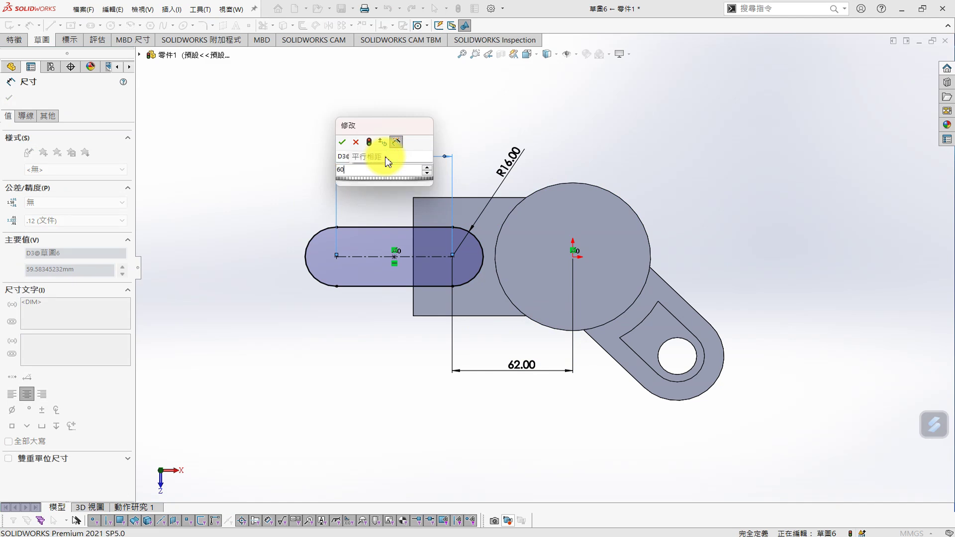
key("Return")
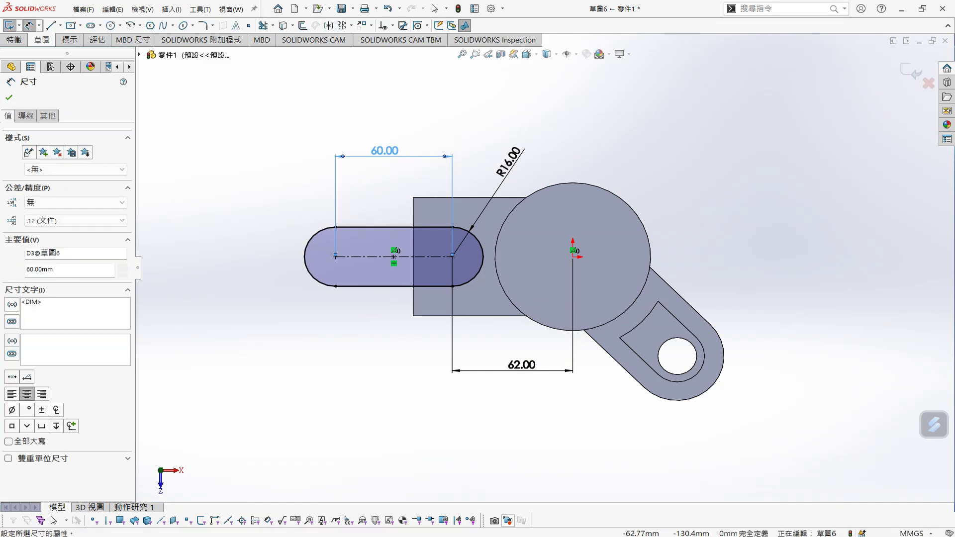
Step: After checking the reference drawing, cut the slot 14 mm deep into the block
left_click(611, 535)
scroll(256, 280, "up", 2)
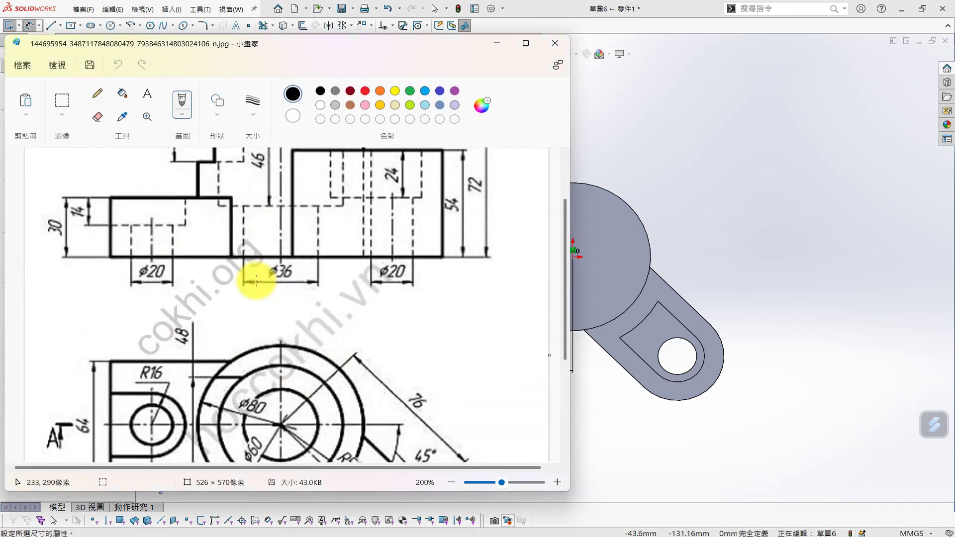
left_click(641, 272)
key("s")
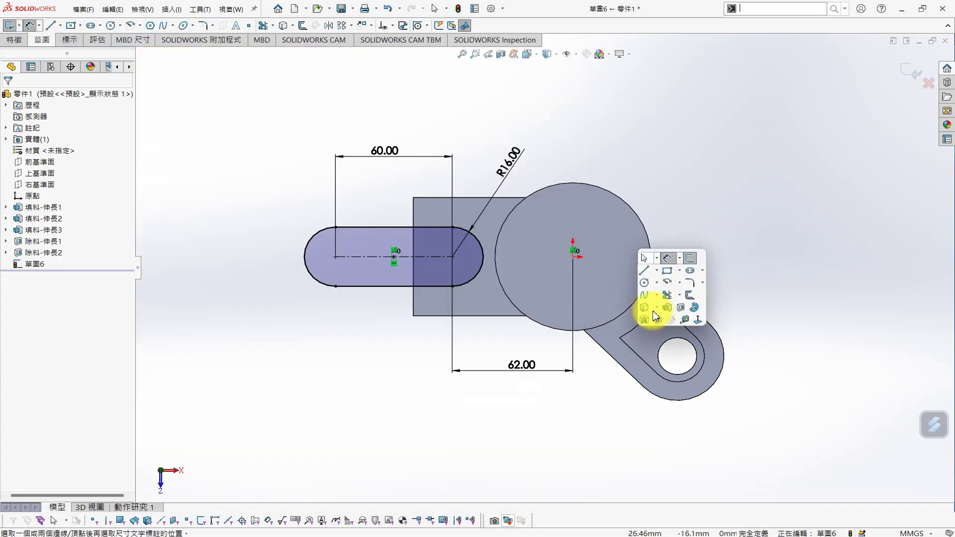
left_click(644, 322)
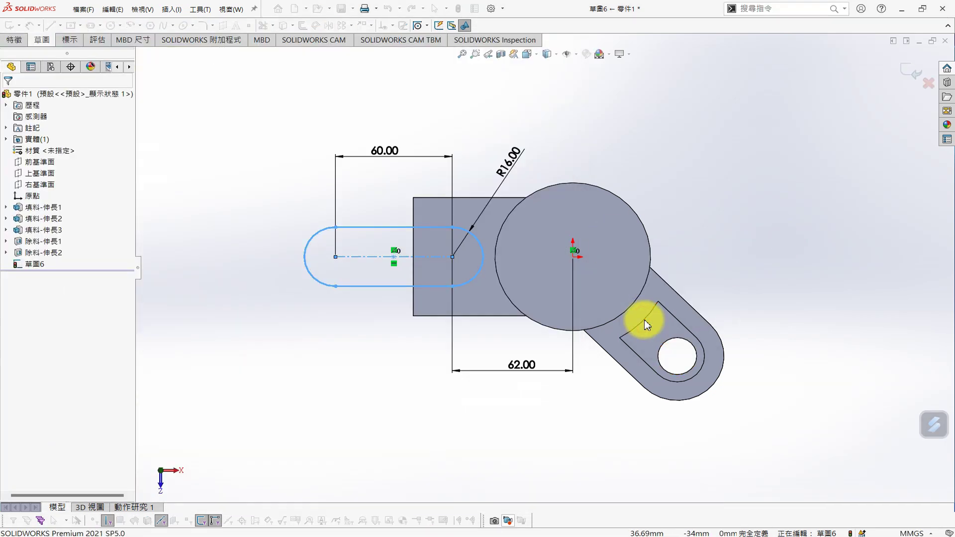
key("s")
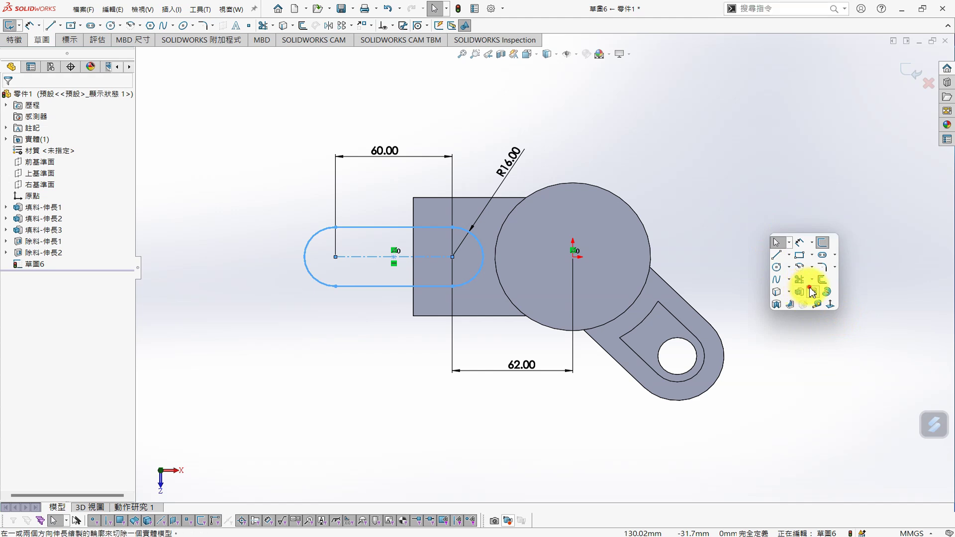
left_click(812, 302)
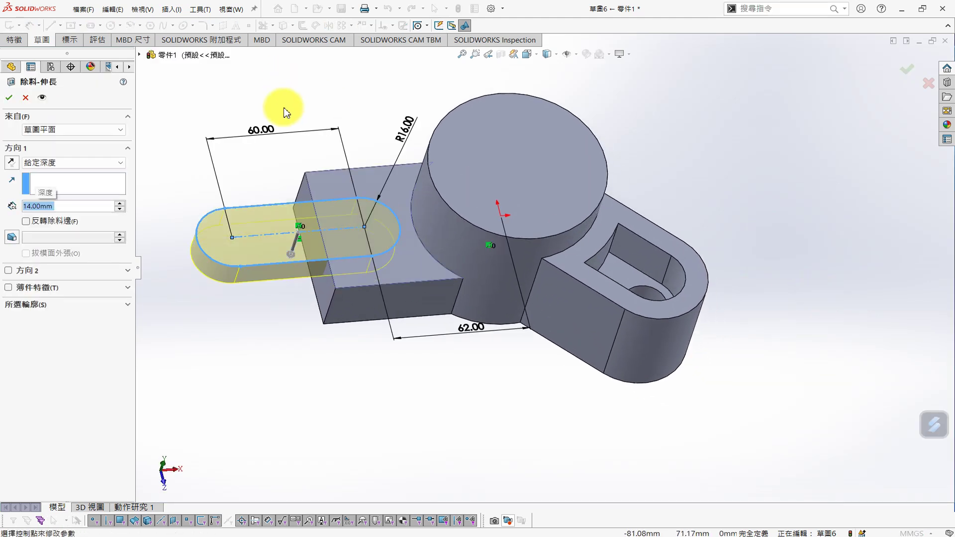
left_click(10, 98)
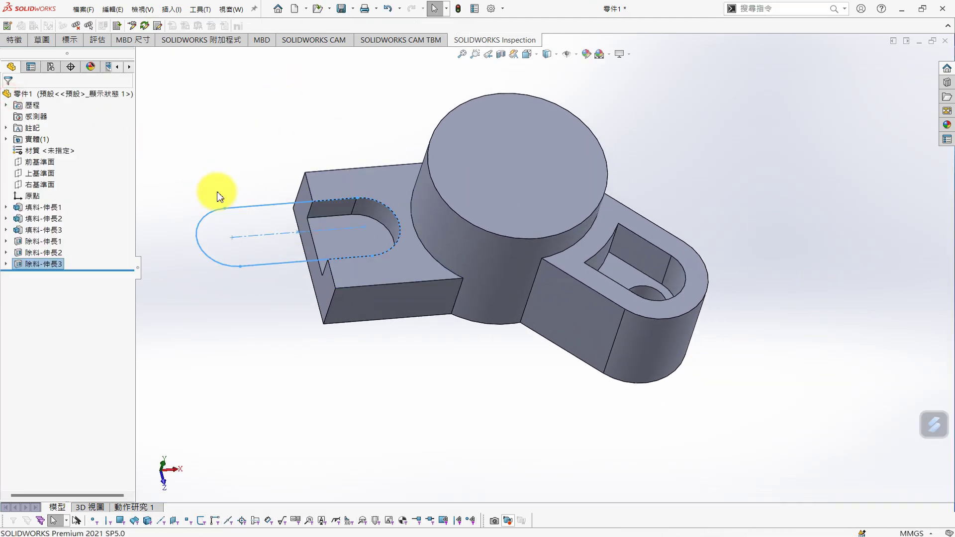
Step: Sketch a circle on the slot-cut floor inside the slot's rounded end
left_click(368, 232)
left_click(404, 207)
key("s")
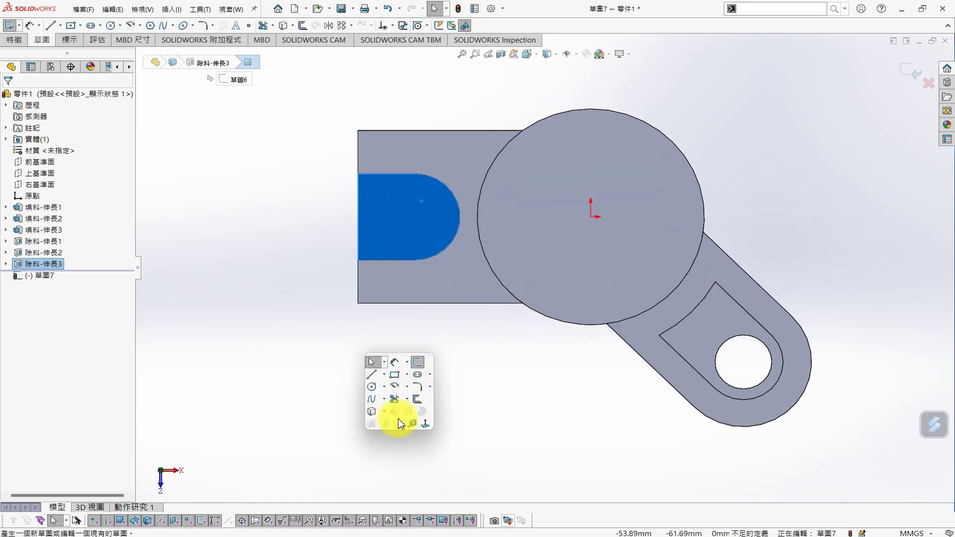
left_click(372, 386)
left_click(386, 222)
left_click(391, 239)
key("s")
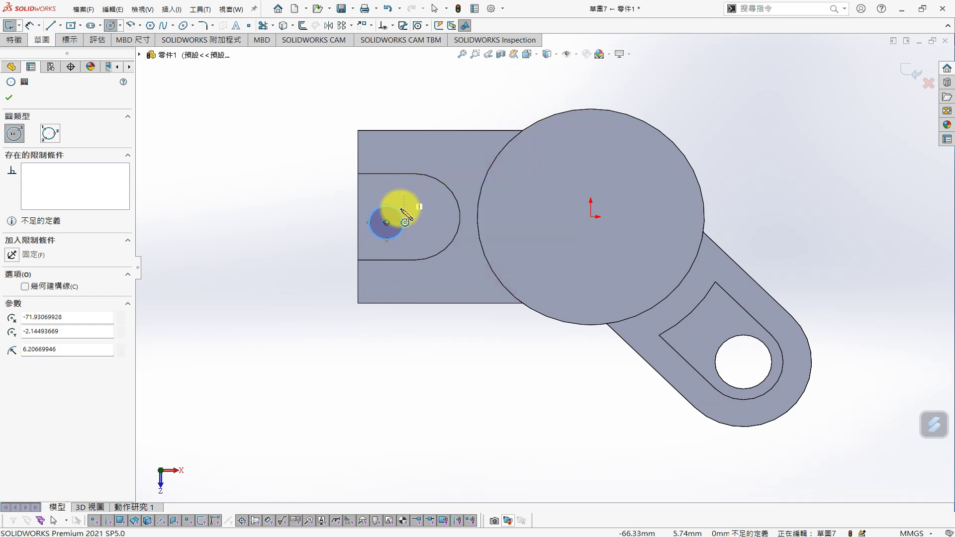
key("Escape")
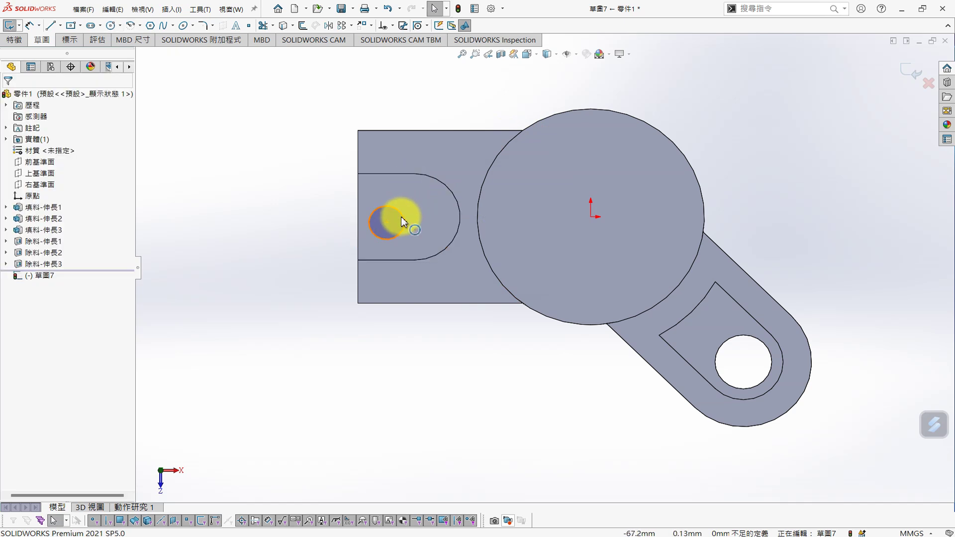
Step: Make the circle concentric with the slot's curved end and dimension it Ø20
left_click(401, 219)
left_click(451, 197, "ctrl")
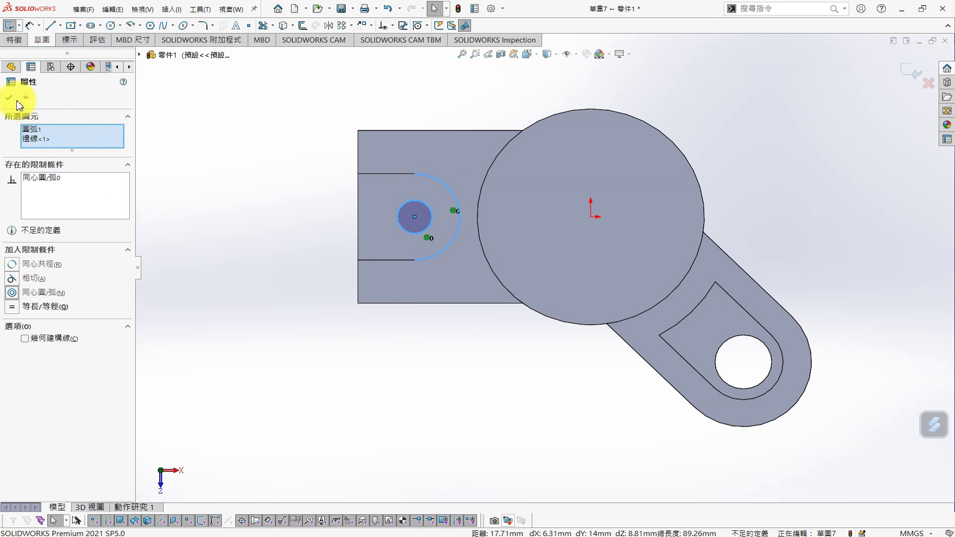
left_click(9, 98)
key("s")
left_click(279, 240)
left_click(400, 231)
left_click(319, 239)
type("20")
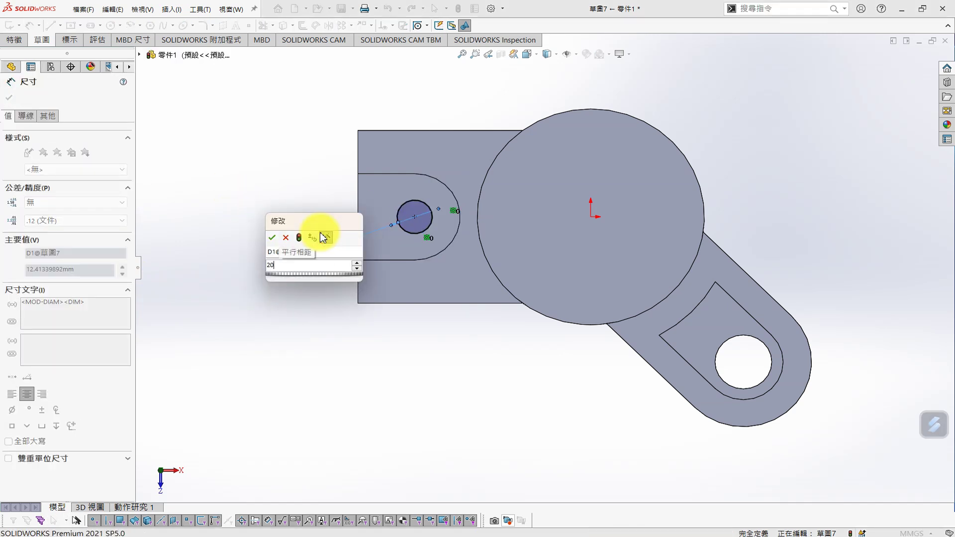
key("Return")
Step: Extrude-cut the Ø20 circle Through All
key("s")
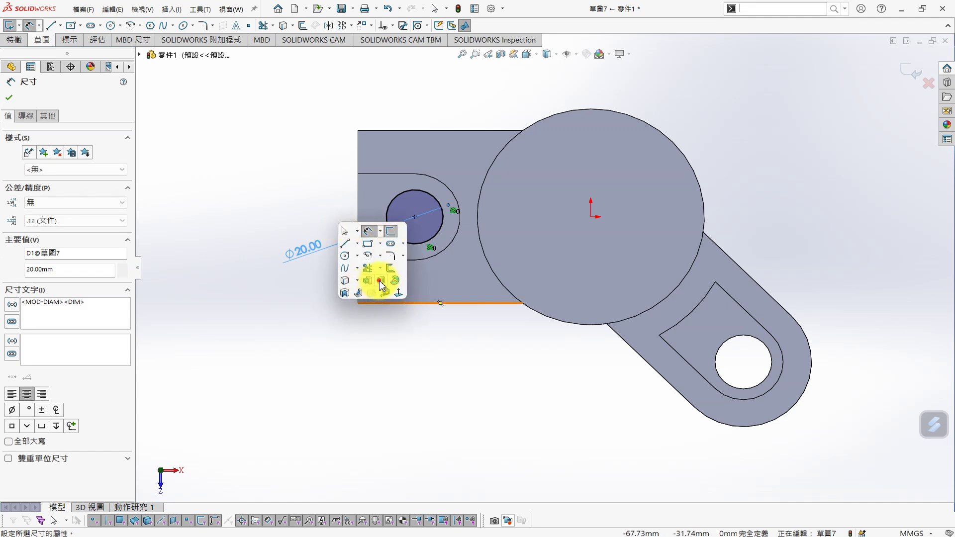
left_click(382, 284)
left_click(73, 162)
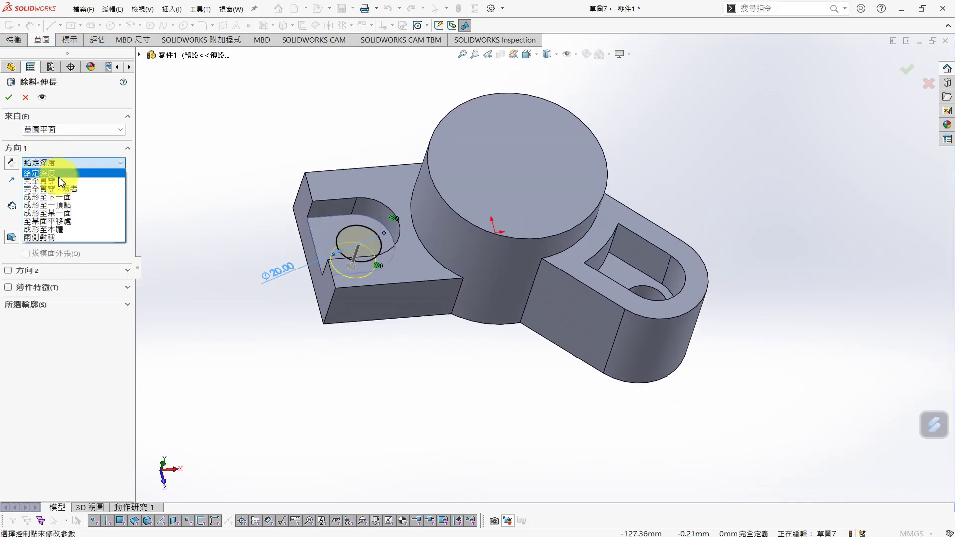
left_click(60, 181)
left_click(9, 98)
left_click(390, 381)
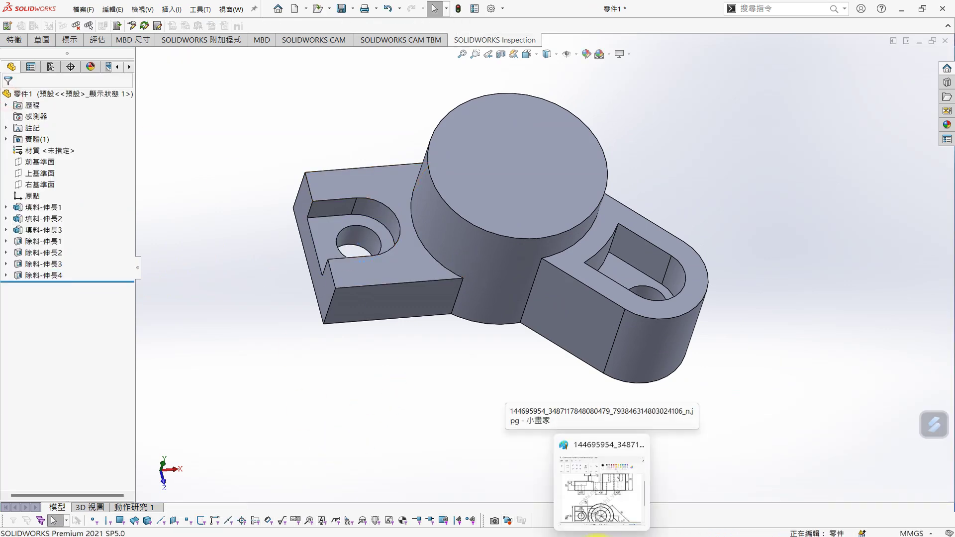
mouse_move(600, 534)
left_click(601, 478)
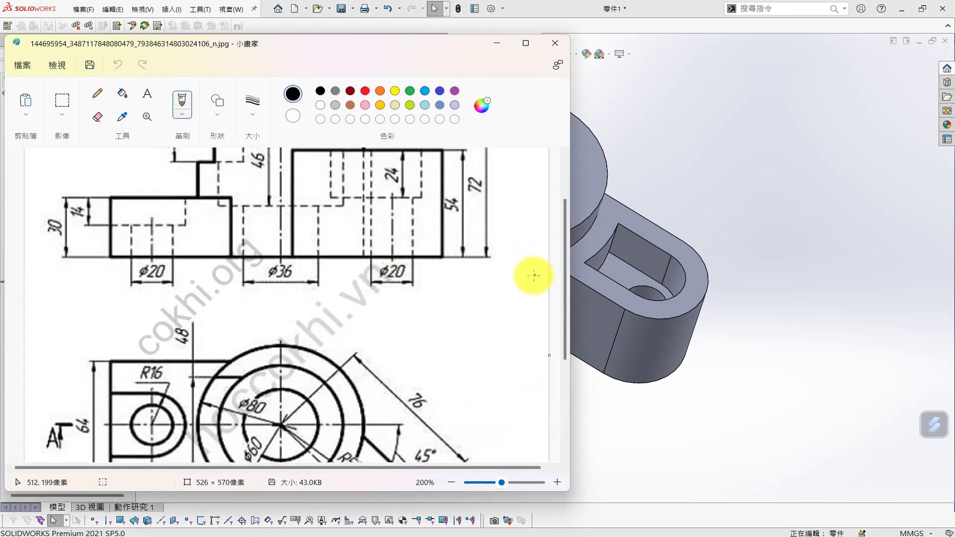
left_click_drag(564, 287, 572, 241)
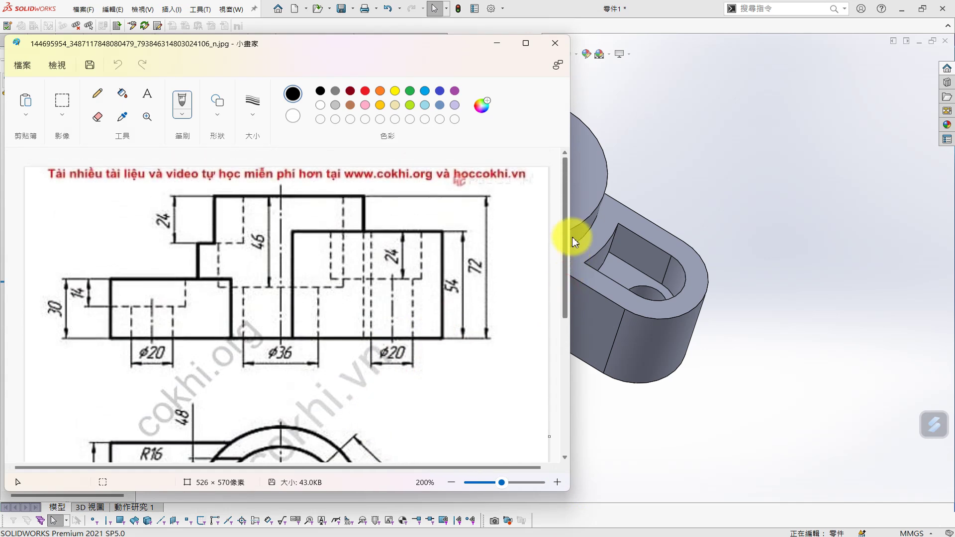
left_click_drag(572, 242, 566, 324)
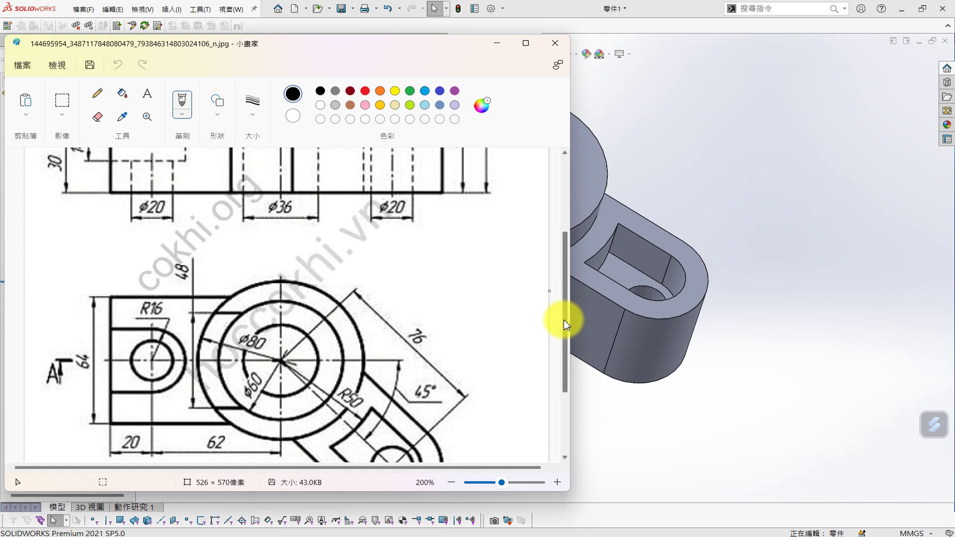
left_click(746, 197)
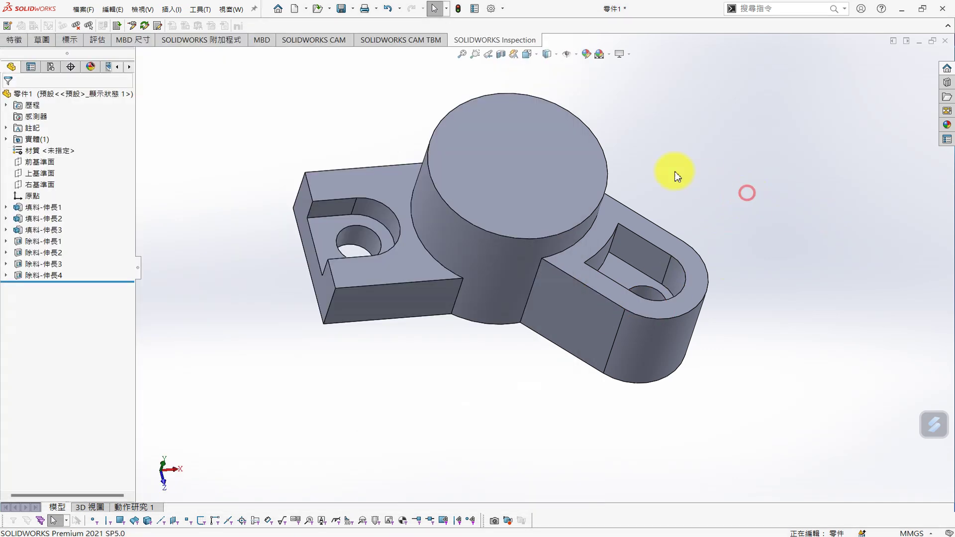
Step: Sketch a Ø60 circle centred on the origin on the boss's top face
left_click(553, 149)
left_click(596, 121)
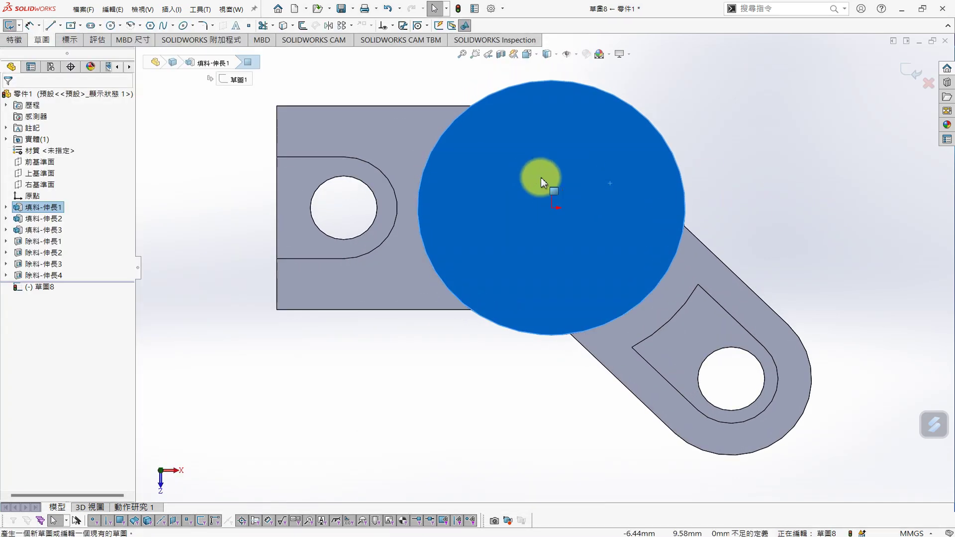
key("s")
left_click(364, 359)
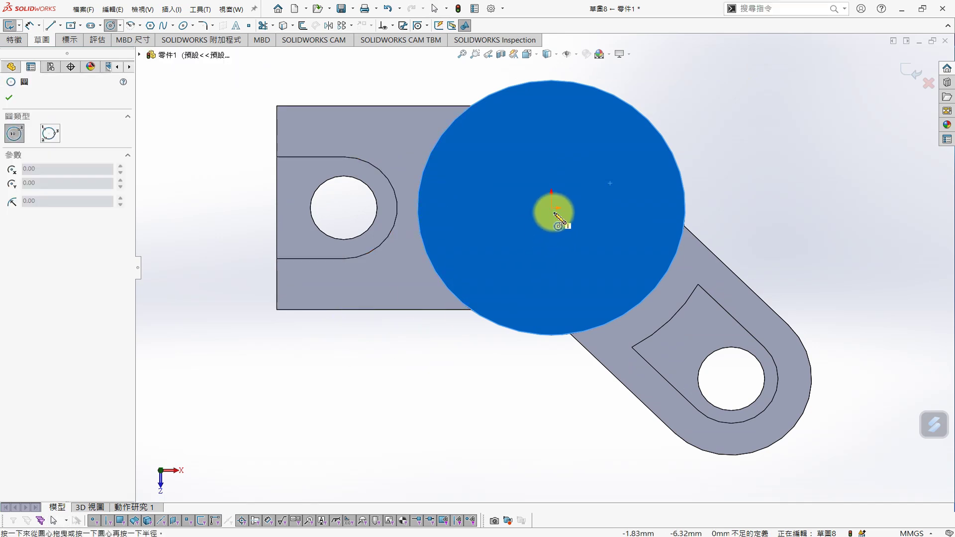
left_click(551, 207)
left_click(592, 259)
key("s")
left_click(638, 261)
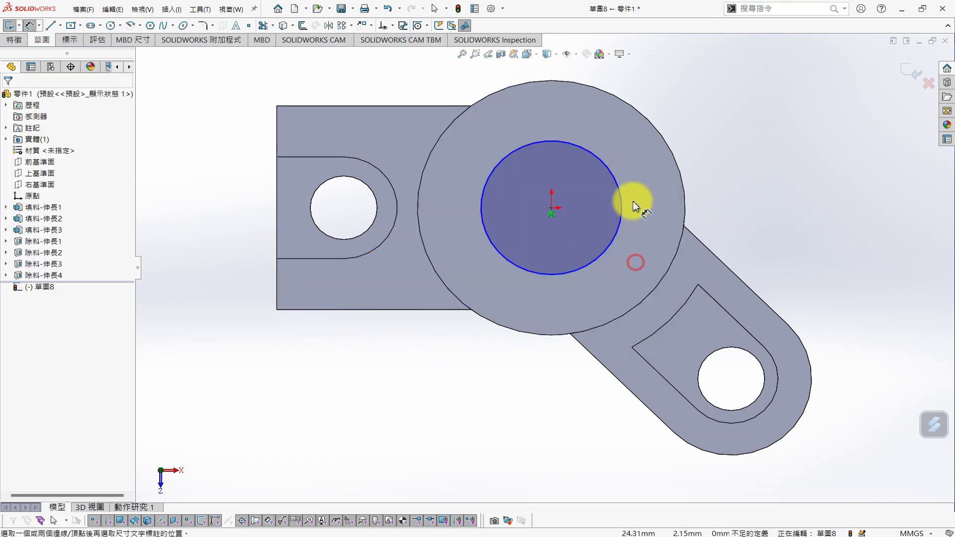
left_click(622, 204)
left_click(725, 139)
type("60")
key("Return")
Step: Extrude-cut the Ø60 circle 46 mm deep into the boss
key("s")
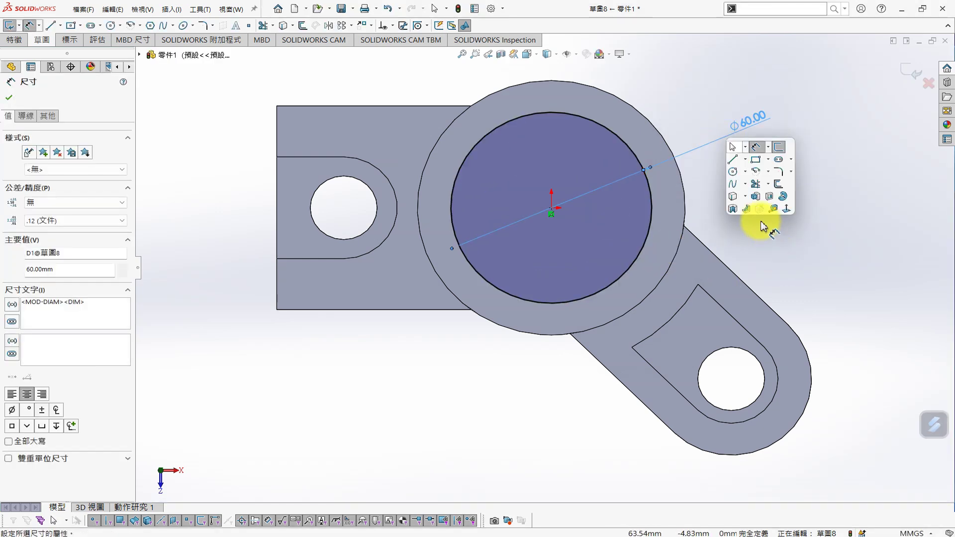
left_click(764, 196)
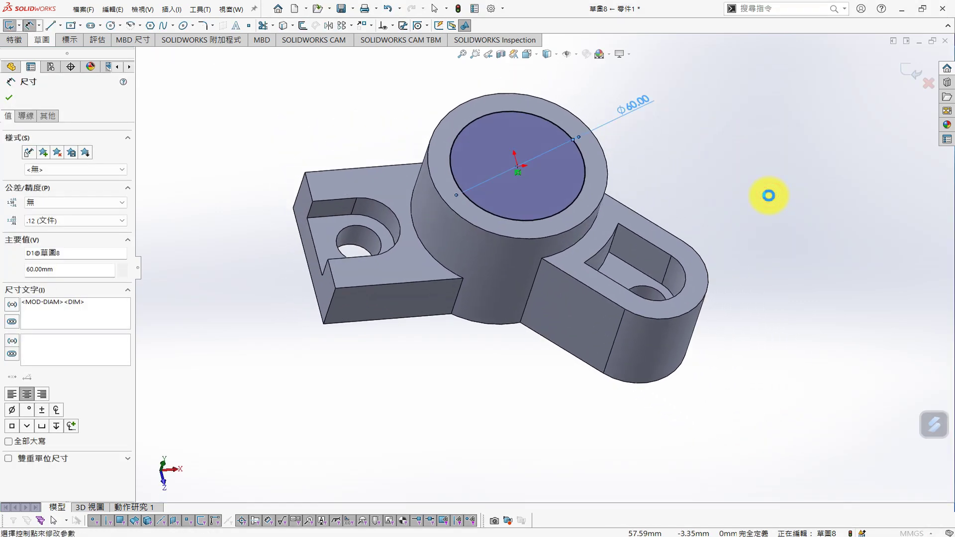
type("46")
key("Return")
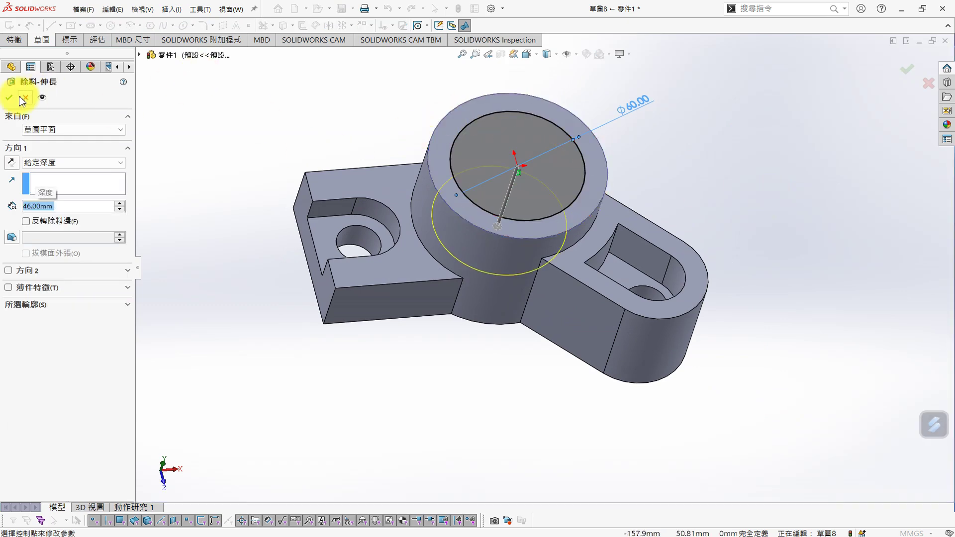
left_click(11, 97)
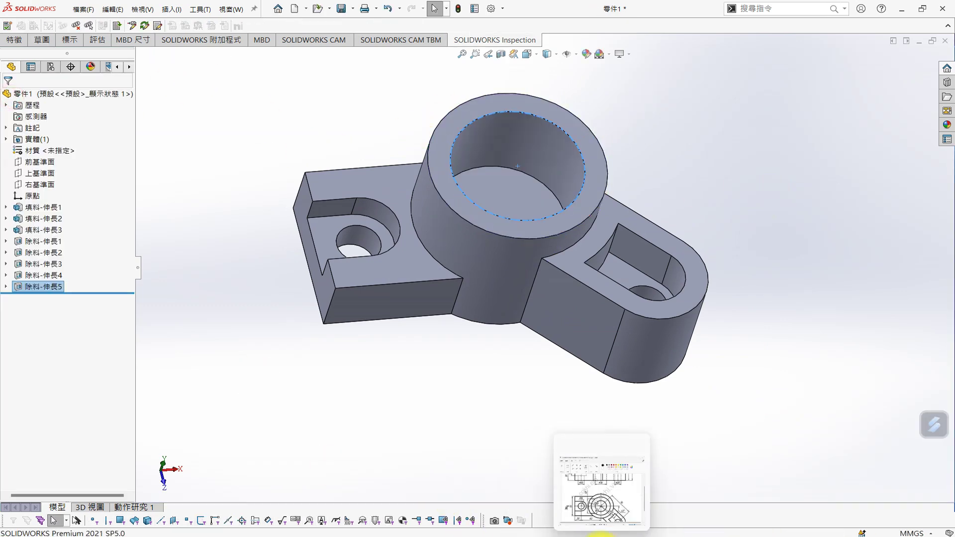
left_click(600, 536)
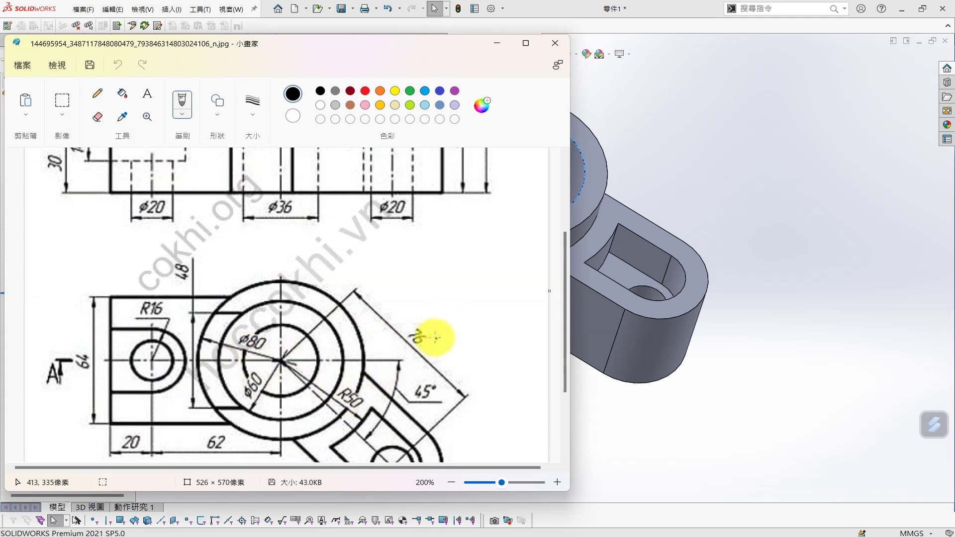
left_click_drag(565, 330, 570, 265)
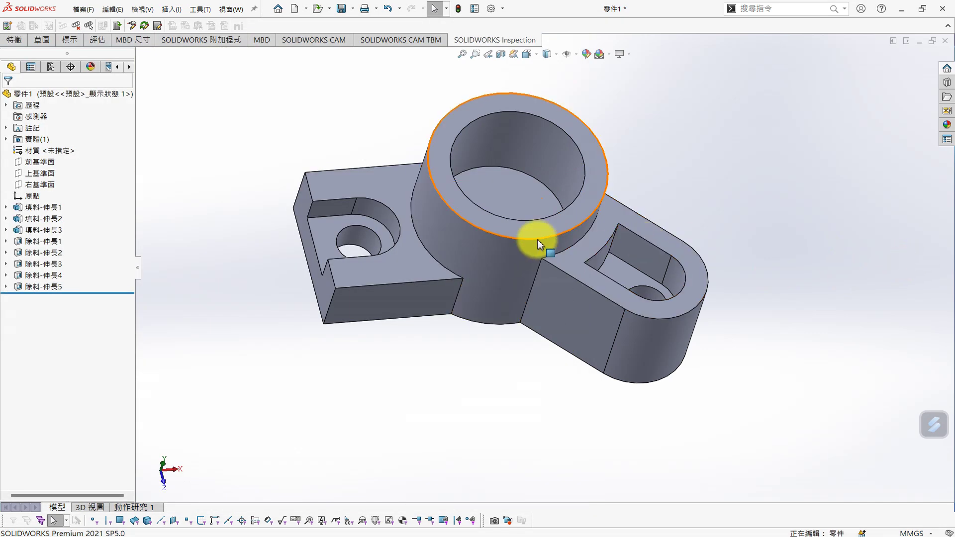
left_click(520, 208)
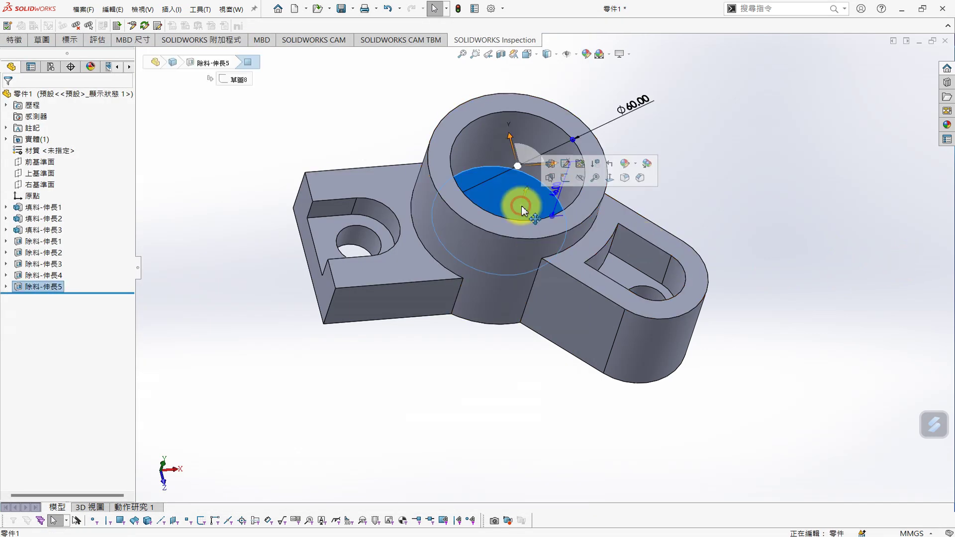
Step: Sketch a Ø36 circle centred on the origin on the bore's floor
left_click(559, 186)
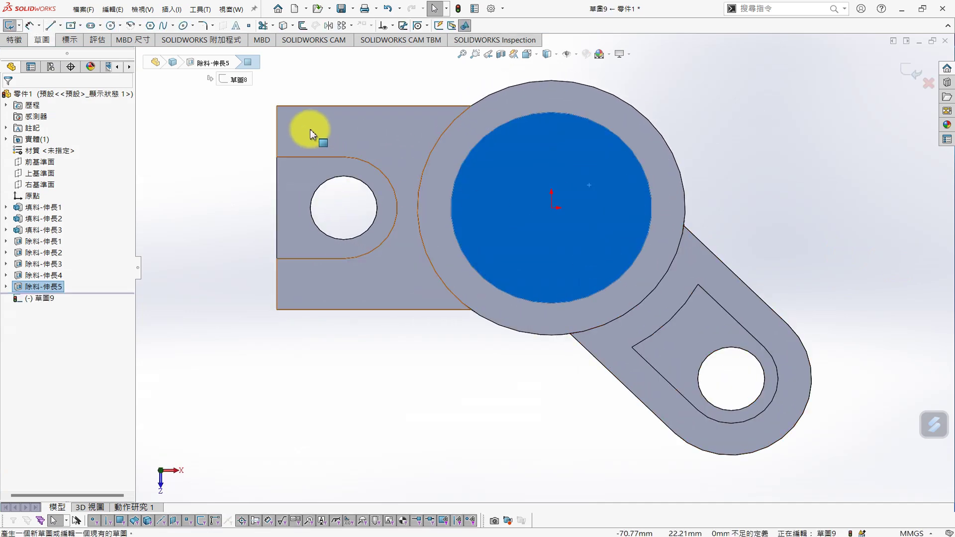
key("s")
left_click(318, 161)
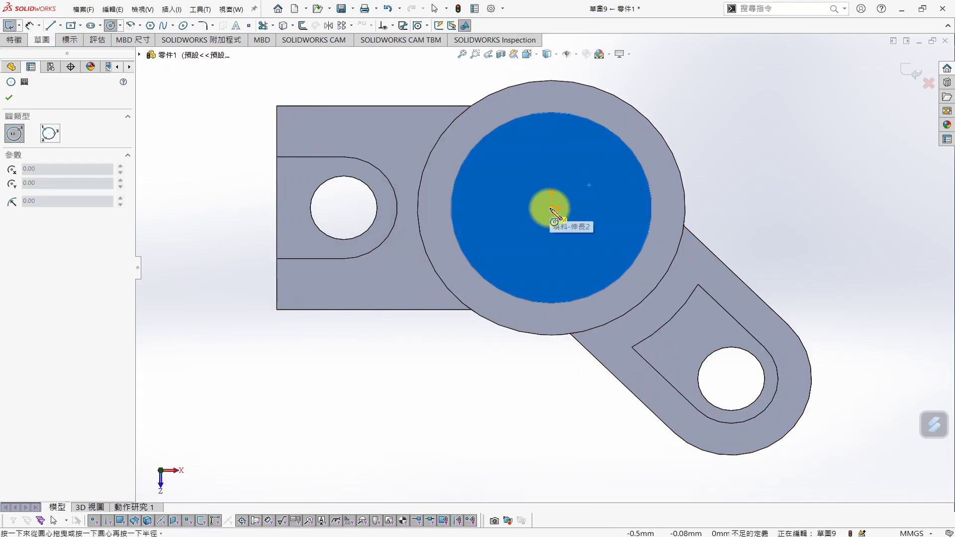
left_click(551, 208)
left_click(598, 221)
left_click(632, 228)
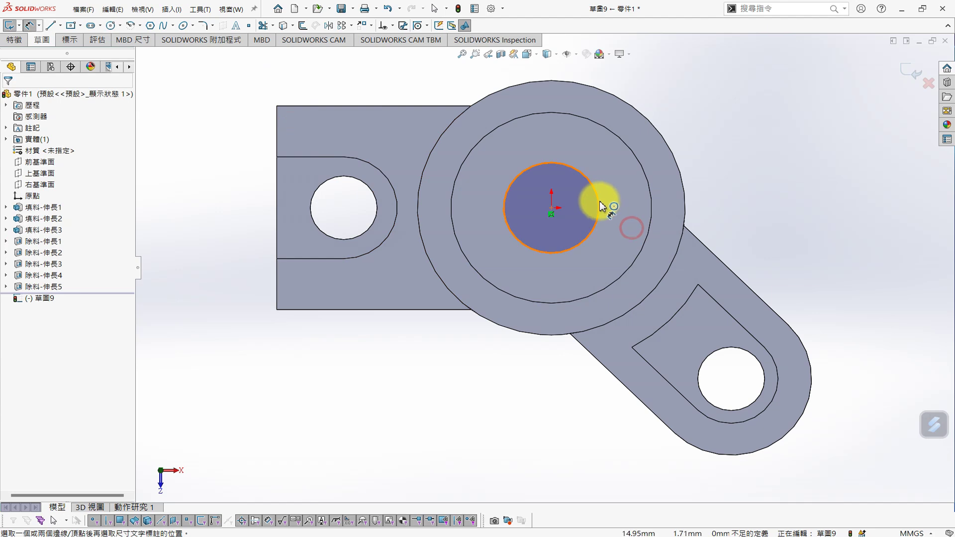
left_click(597, 206)
left_click(724, 116)
type("36")
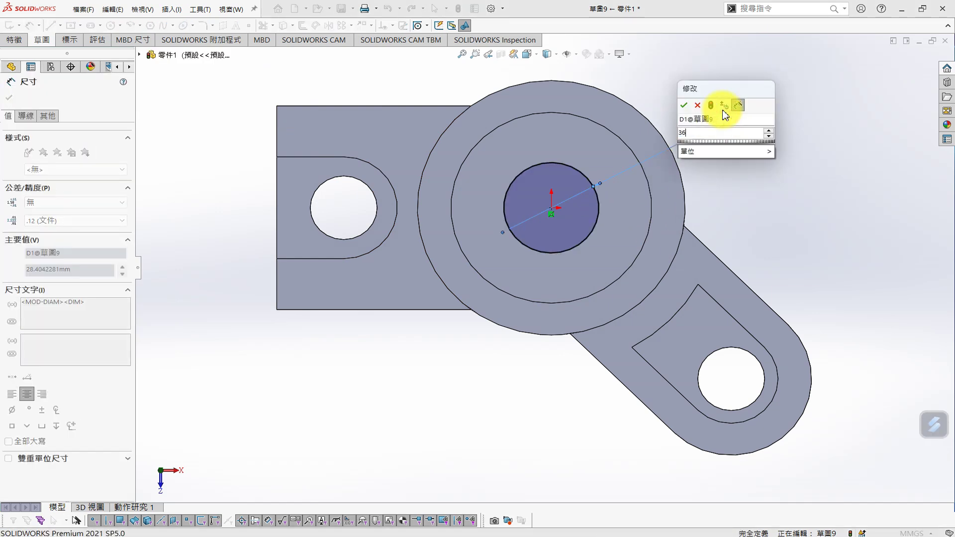
key("Return")
Step: Extrude-cut the Ø36 circle with a changed end condition
key("s")
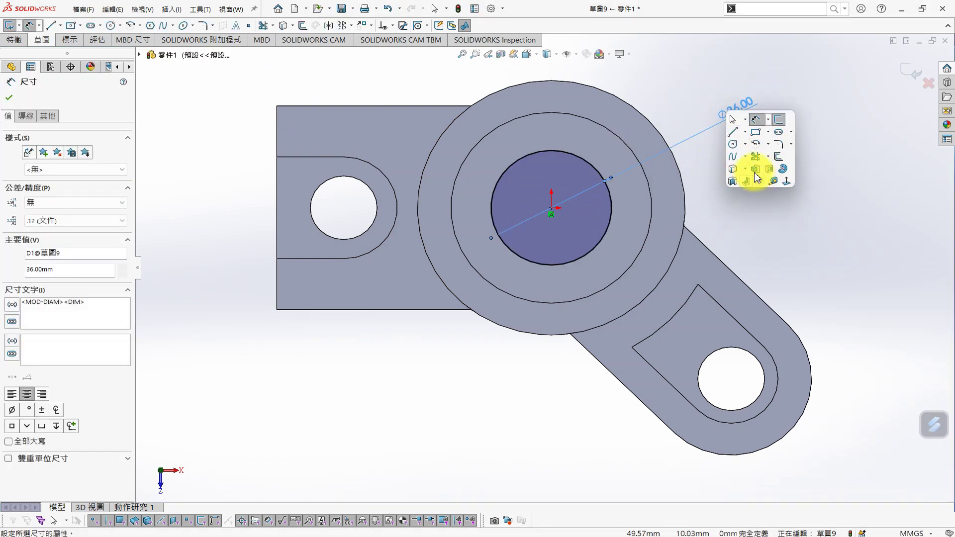
left_click(755, 172)
double_click(71, 205)
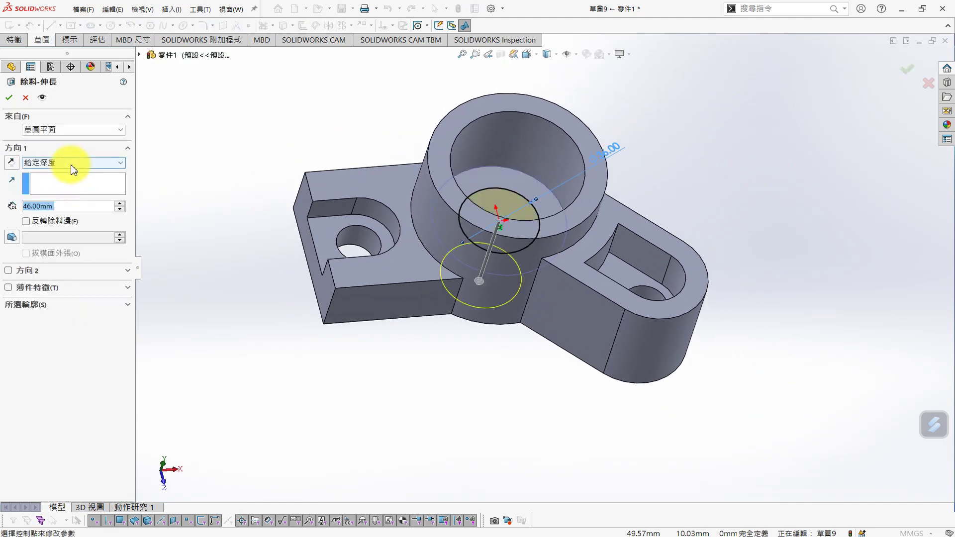
left_click(74, 162)
left_click(60, 180)
left_click(9, 98)
left_click(776, 203)
Step: Check the reference drawing's top view and select the boss's top ring face
mouse_move(575, 533)
left_click(603, 534)
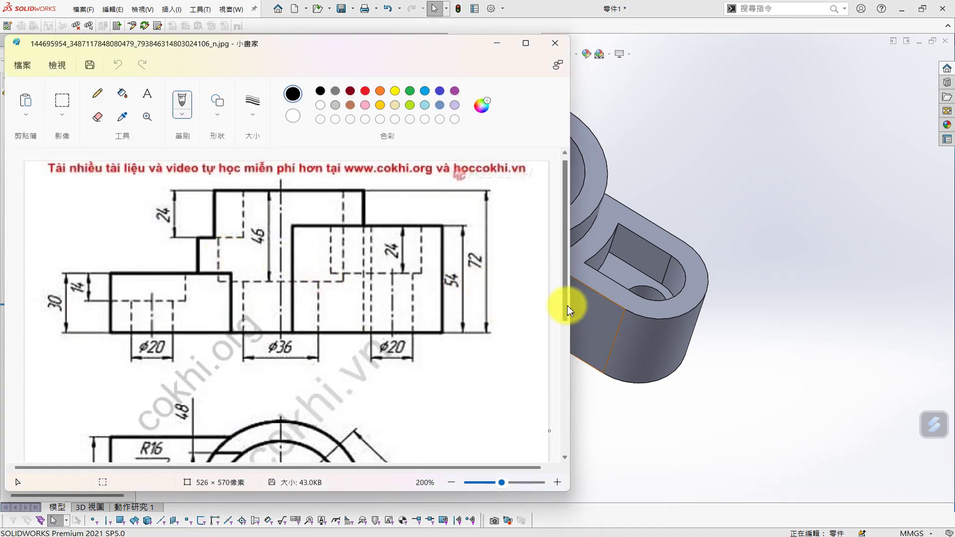
left_click_drag(566, 306, 565, 394)
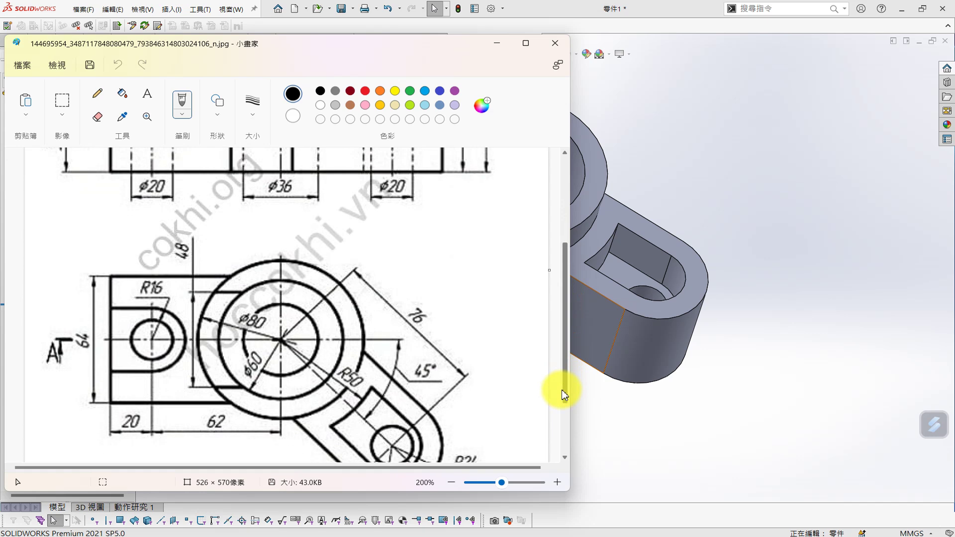
left_click(678, 367)
key("s")
left_click(589, 145)
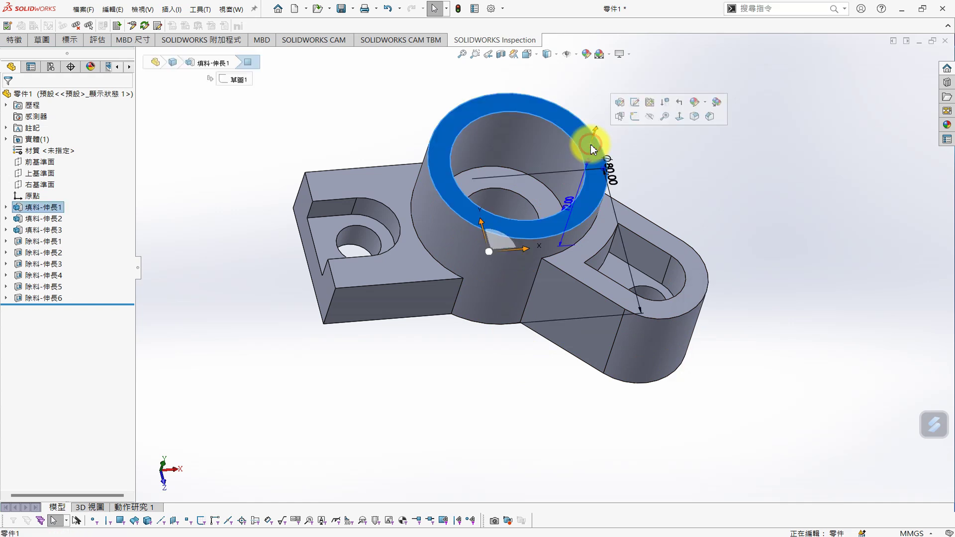
Step: Orient the model to the Top view, fit it, and select the boss's outer ring face
key("s")
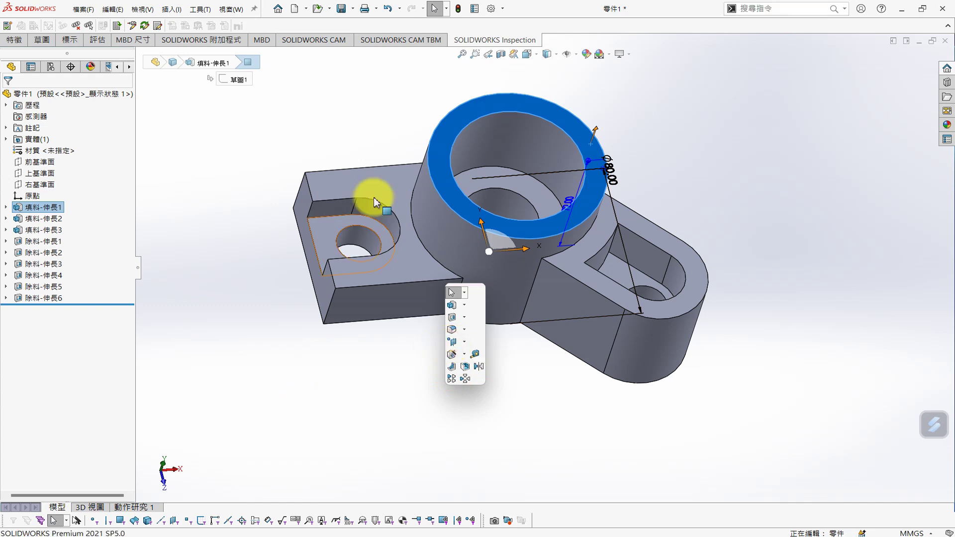
left_click(535, 58)
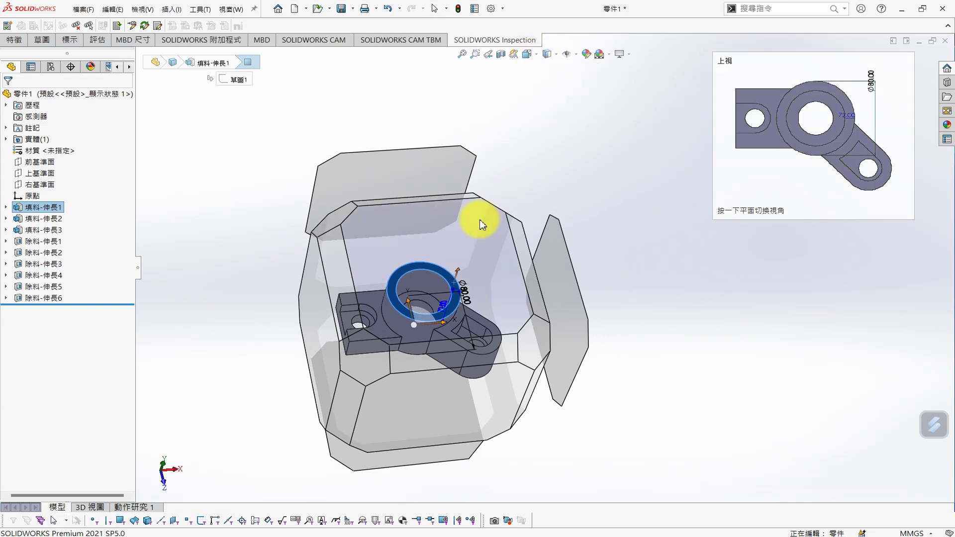
left_click(485, 220)
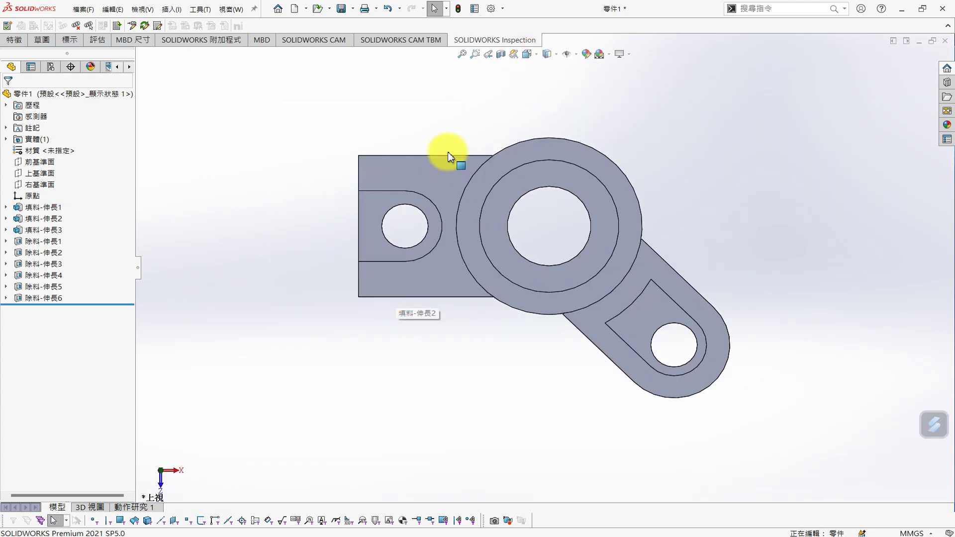
key("s")
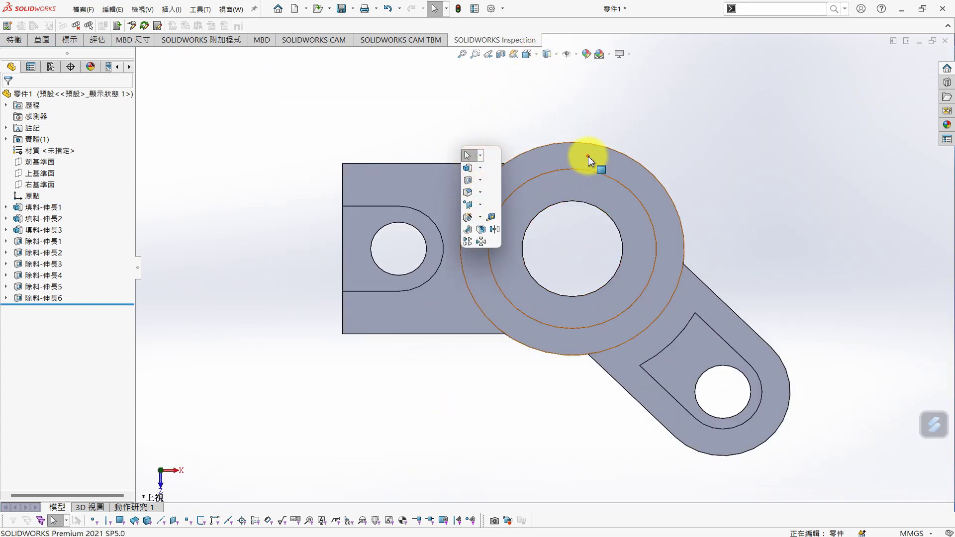
left_click(587, 157)
Step: Start a sketch on the ring face and draw a corner rectangle
left_click(633, 129)
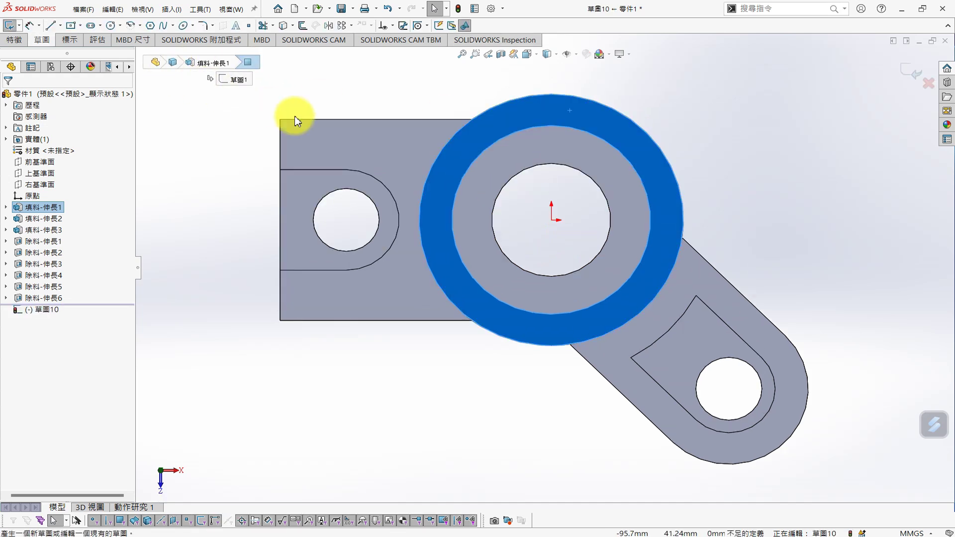
left_click(80, 25)
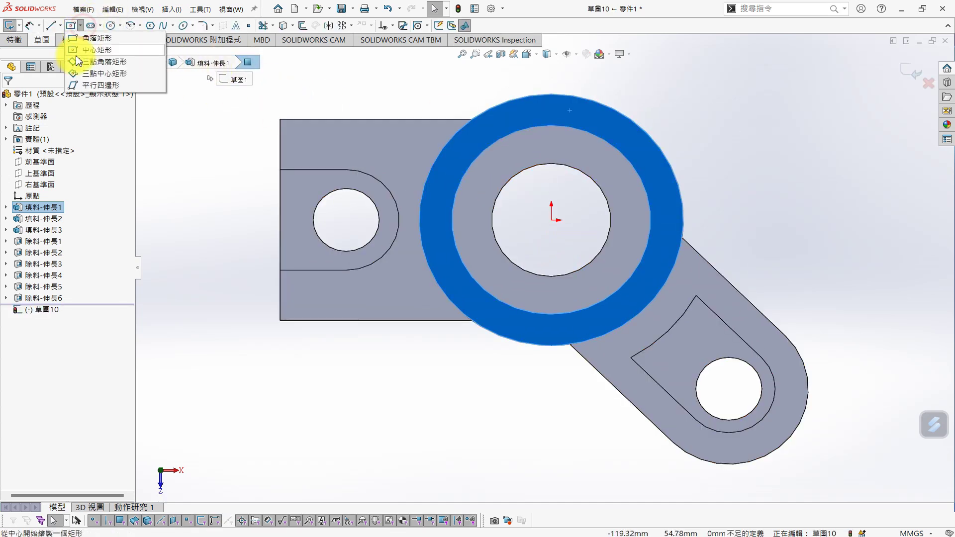
left_click(72, 39)
left_click(377, 135)
left_click(529, 259)
key("Escape")
Step: Make the origin the midpoint of the rectangle's right edge
left_click(551, 219)
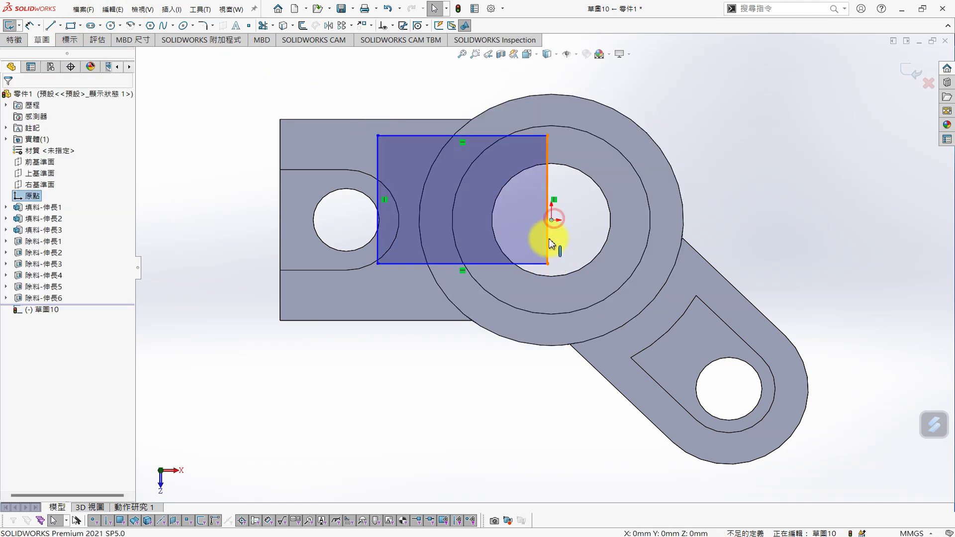
left_click(548, 241, "ctrl")
left_click(17, 268)
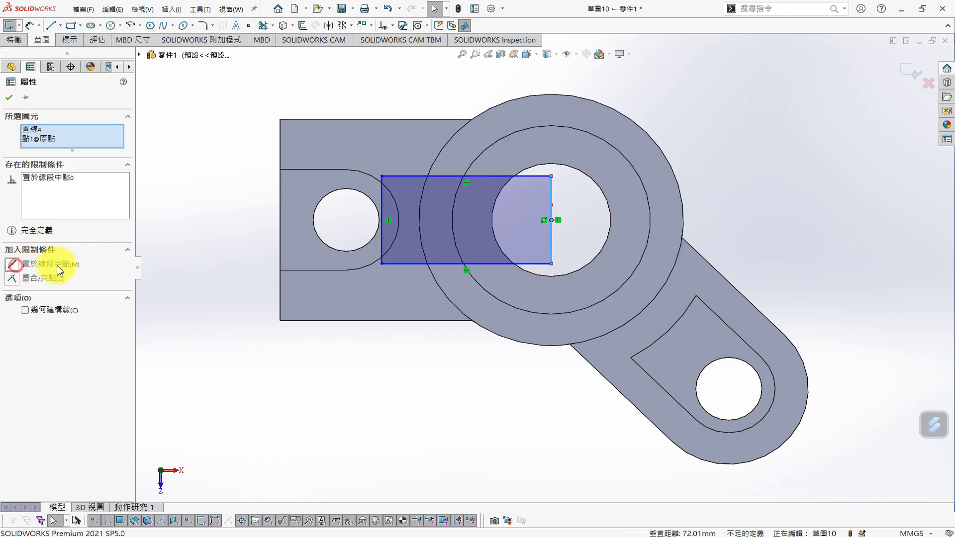
left_click(774, 151)
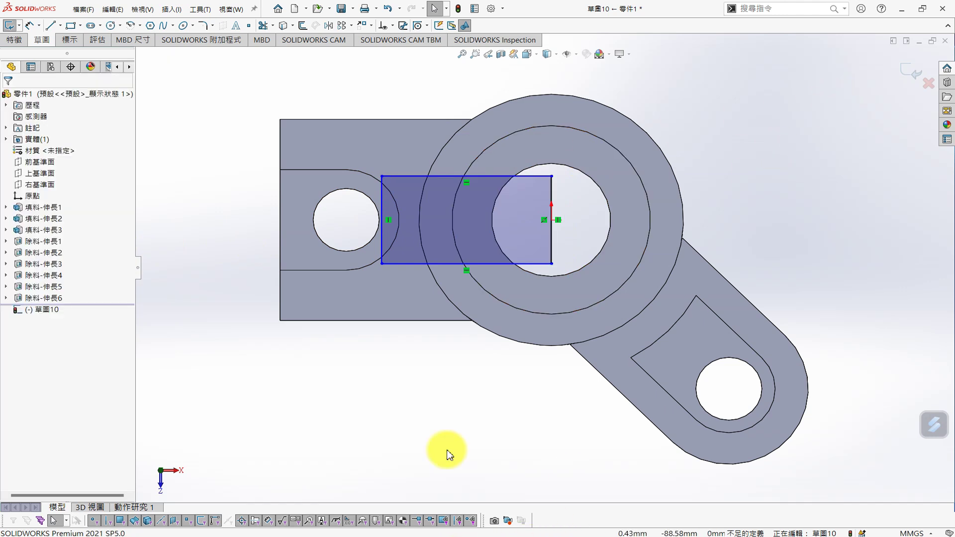
Step: Dimension the rectangle's top edge to 50 mm
key("s")
left_click(475, 116)
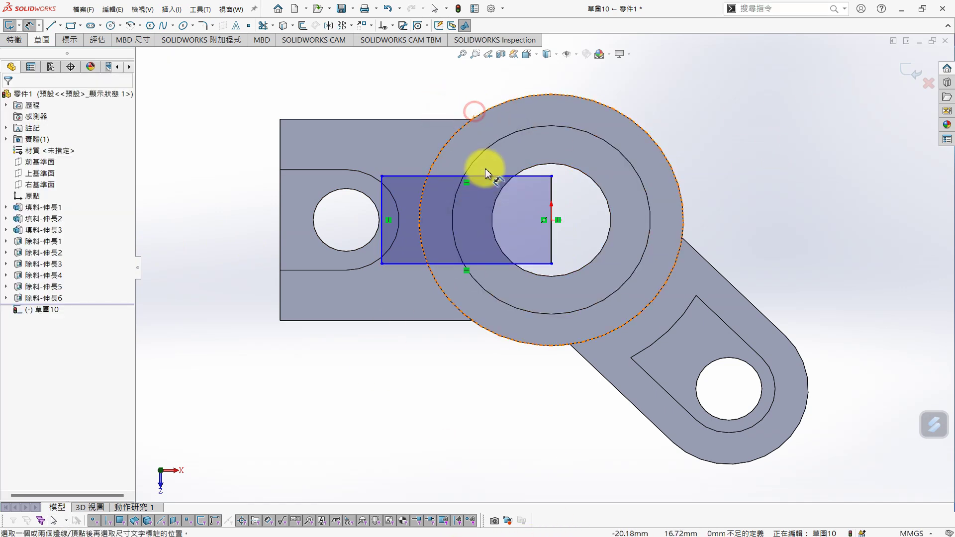
left_click(493, 176)
left_click(465, 94)
type("50")
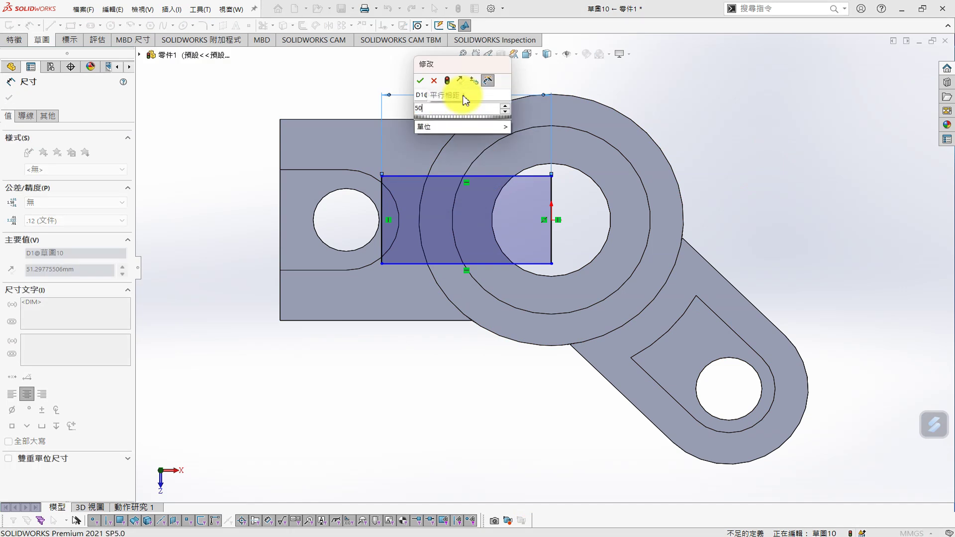
key("Return")
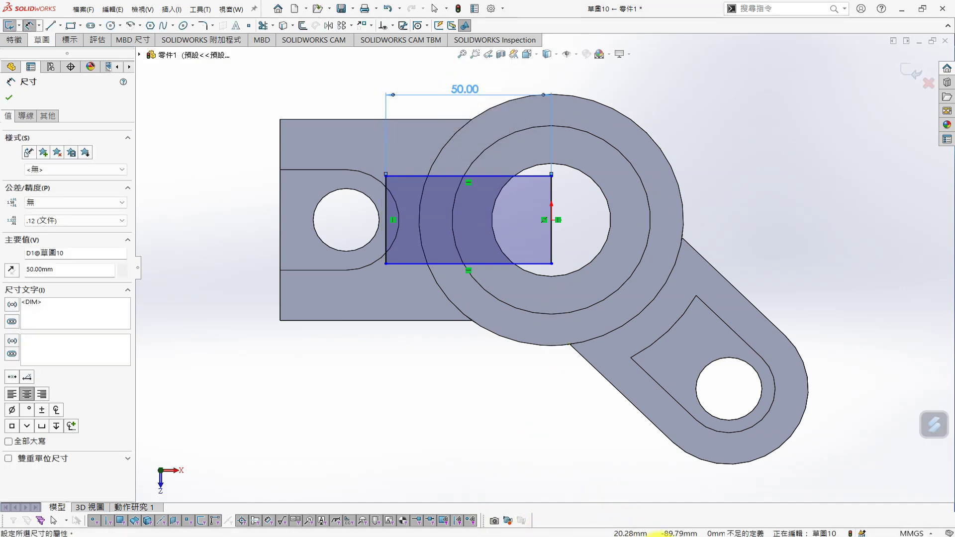
Step: After checking the reference drawing, dimension the left edge to 48 mm
mouse_move(580, 536)
left_click(596, 535)
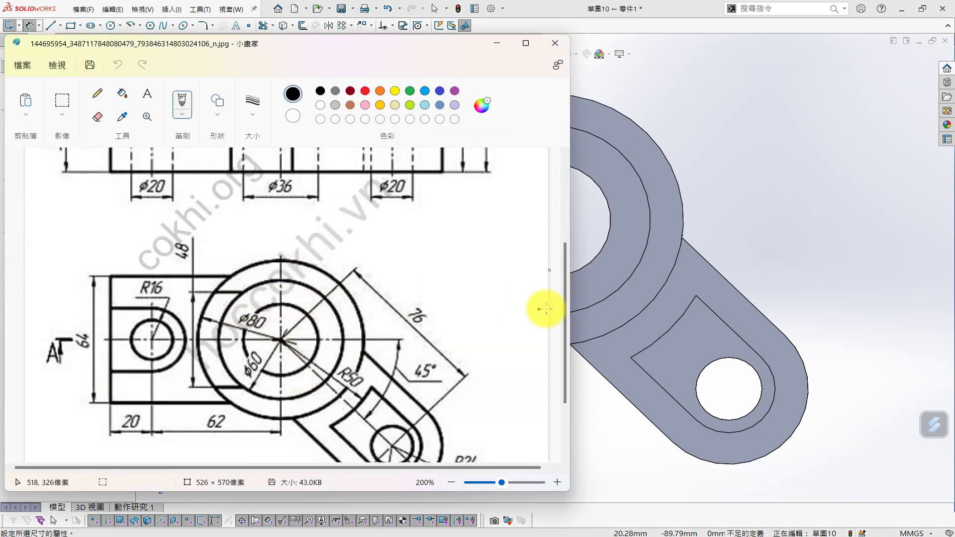
left_click_drag(565, 301, 578, 221)
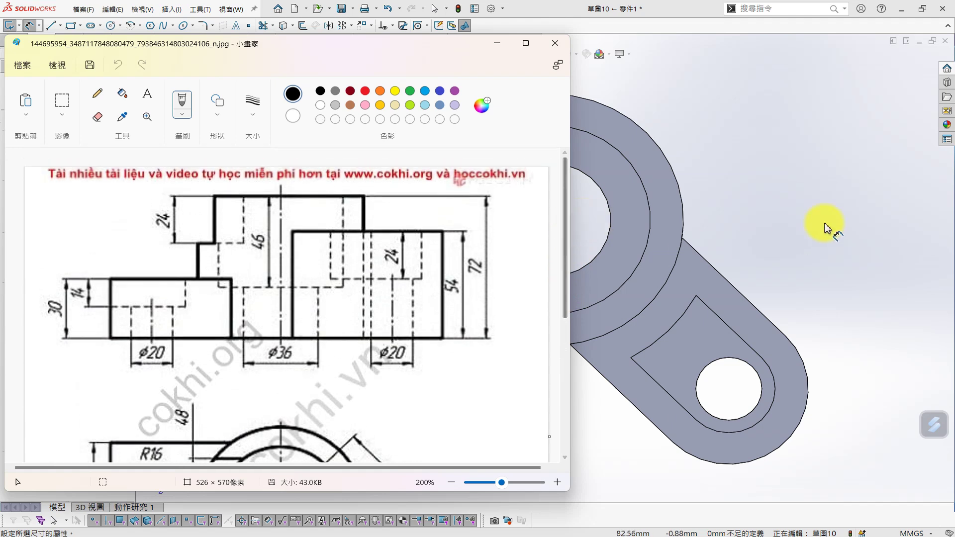
left_click(824, 229)
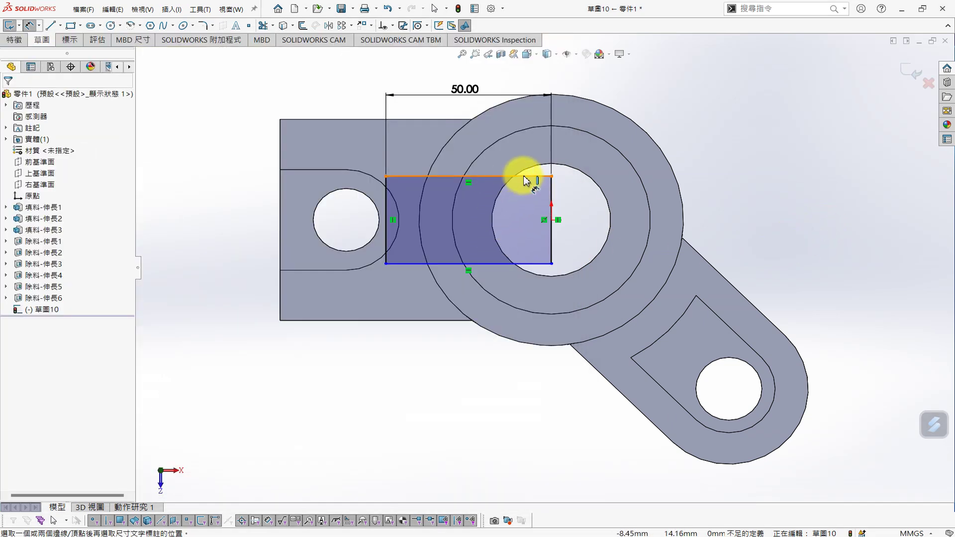
left_click(389, 235)
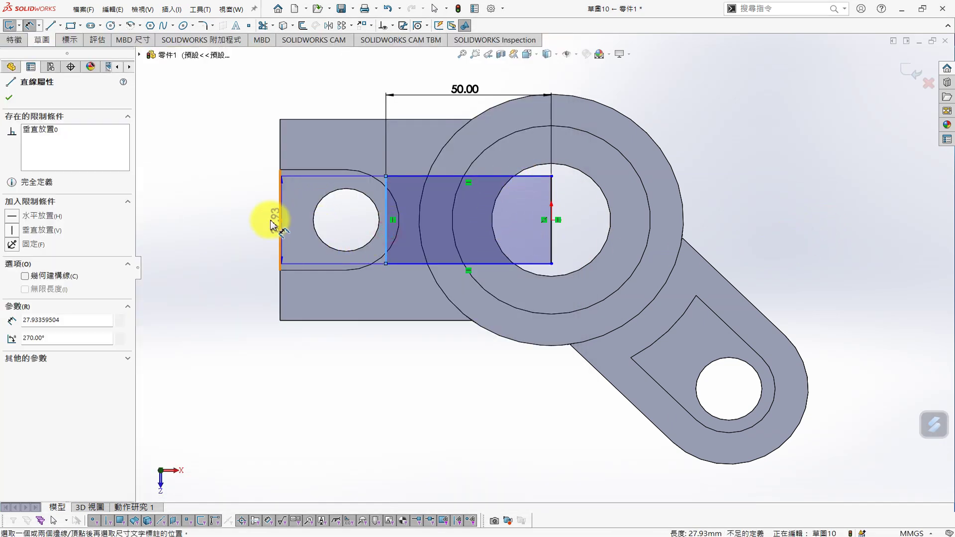
left_click(242, 219)
type("48")
key("Return")
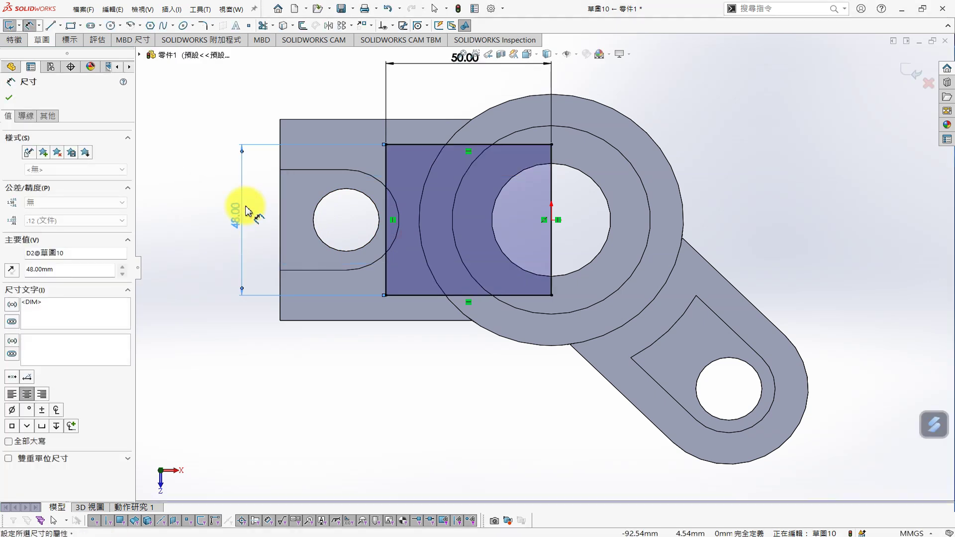
Step: Begin an extruded cut from the rectangle sketch and enter its depth
right_click(298, 189)
left_click(292, 266)
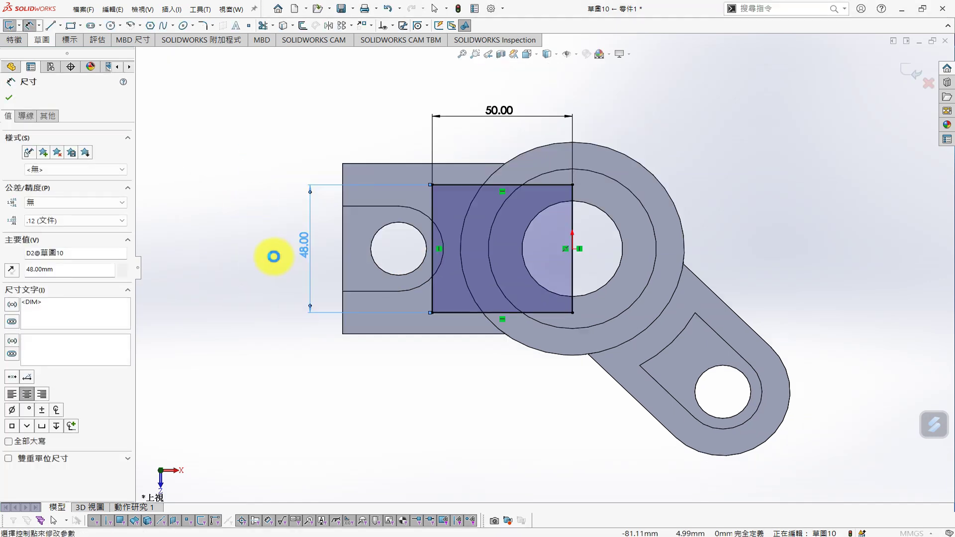
type("24.00mm")
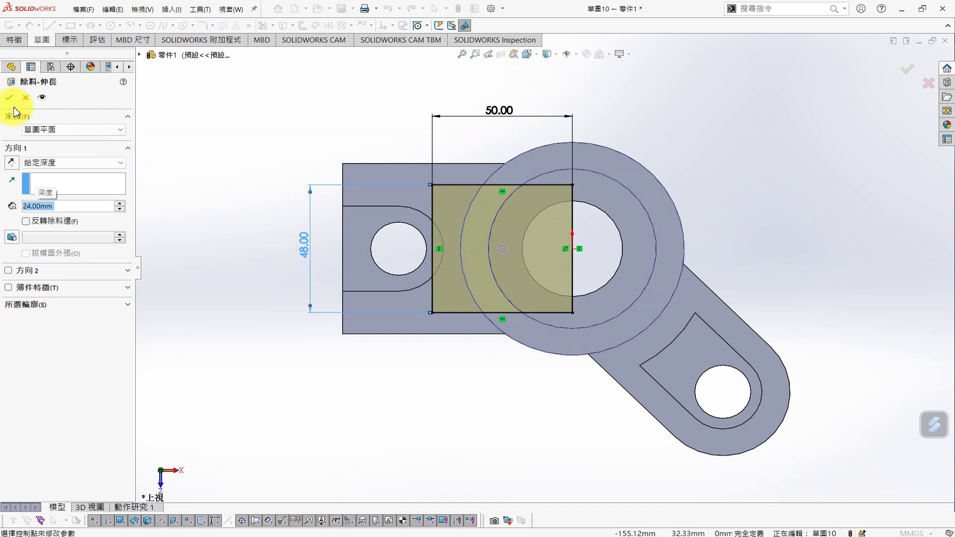
Step: Apply the 24 mm deep cut and orbit the part to an isometric view
left_click(9, 97)
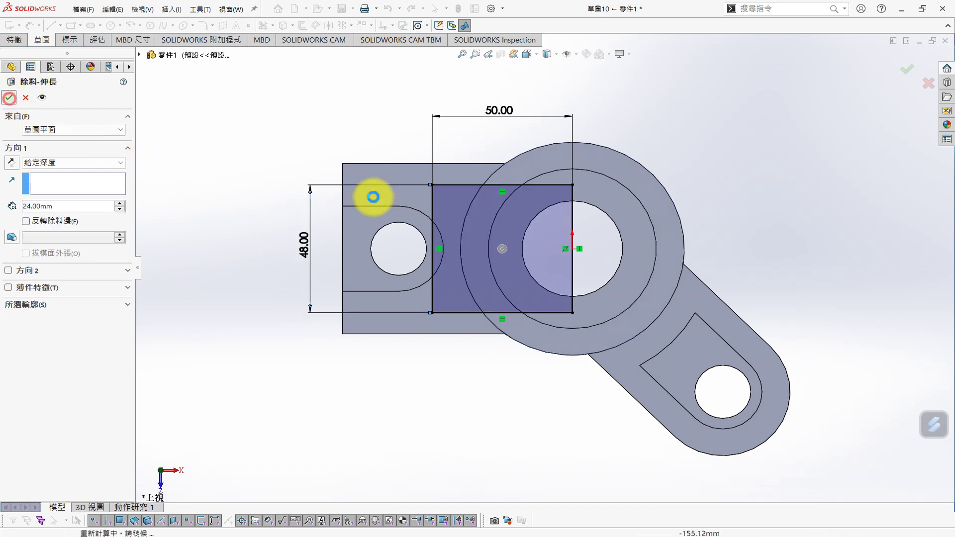
mouse_move(754, 217)
middle_mouse_down()
mouse_move(693, 213)
mouse_move(714, 166)
mouse_move(724, 172)
middle_mouse_up()
mouse_move(567, 338)
middle_mouse_down()
mouse_move(516, 330)
mouse_move(572, 403)
middle_mouse_up()
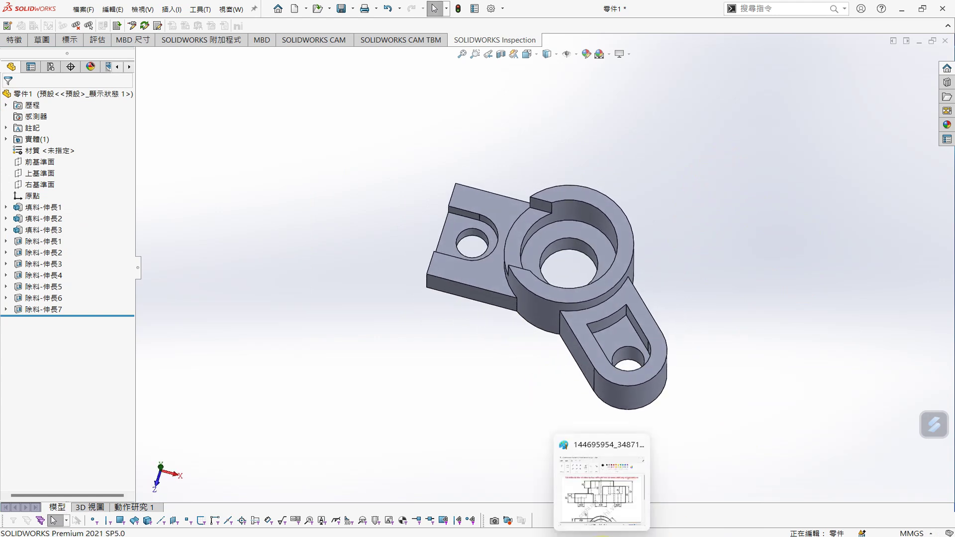
Step: Compare the notched ring with the reference drawing shown at 100%
left_click(559, 528)
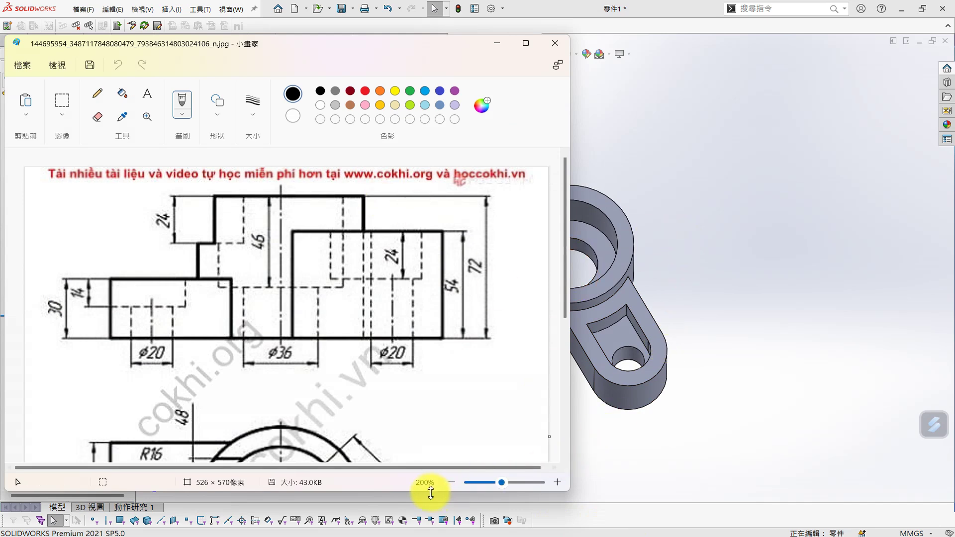
left_click(451, 484)
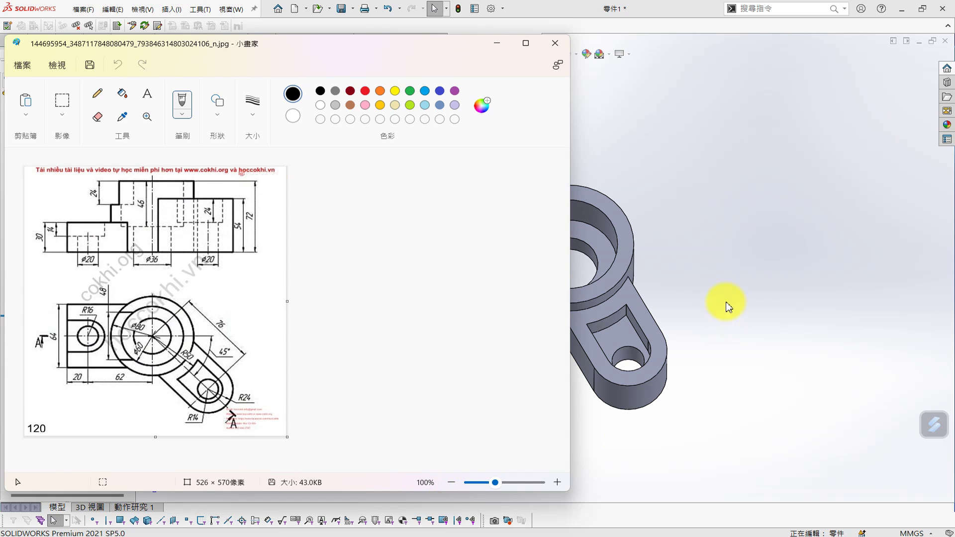
left_click_drag(572, 241, 363, 252)
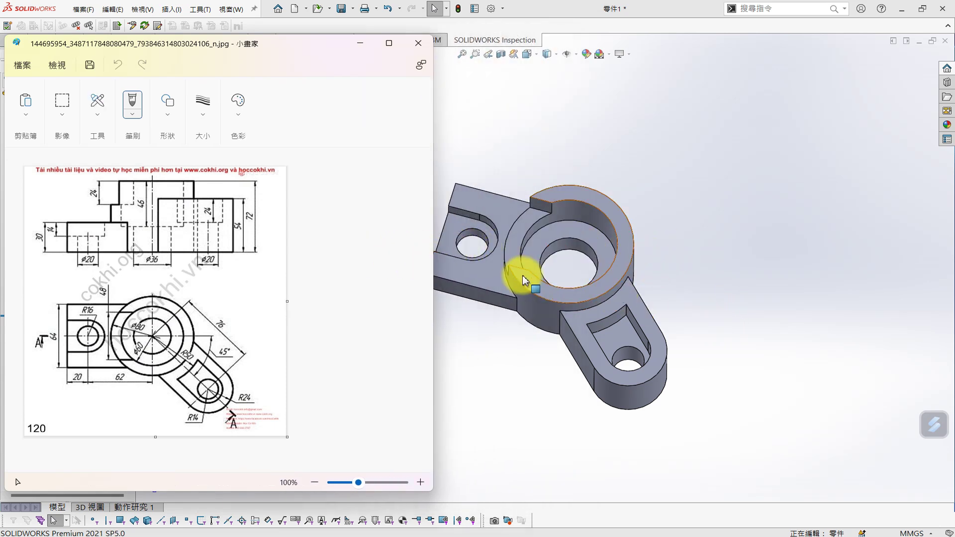
mouse_move(587, 315)
middle_mouse_down("ctrl")
mouse_move(678, 288)
mouse_move(729, 337)
middle_mouse_up("ctrl")
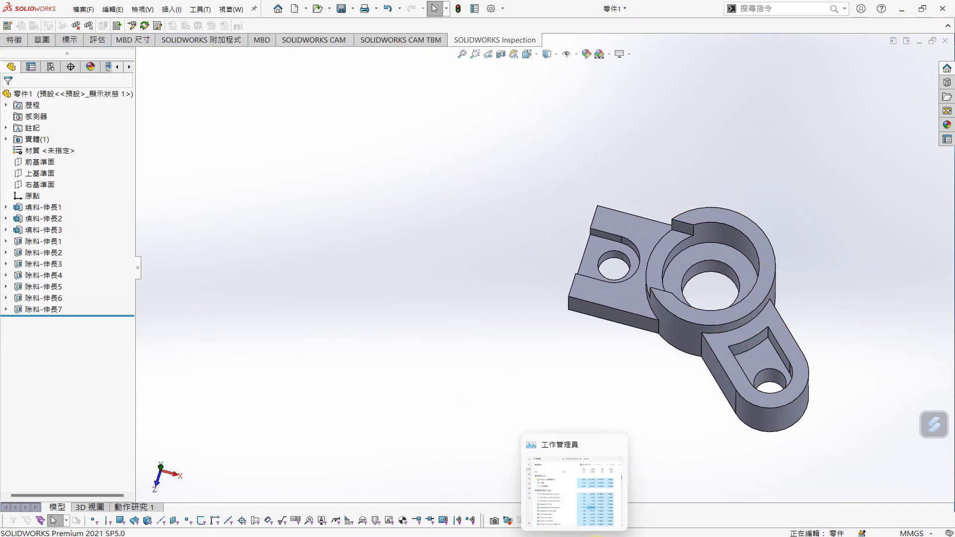
left_click(601, 535)
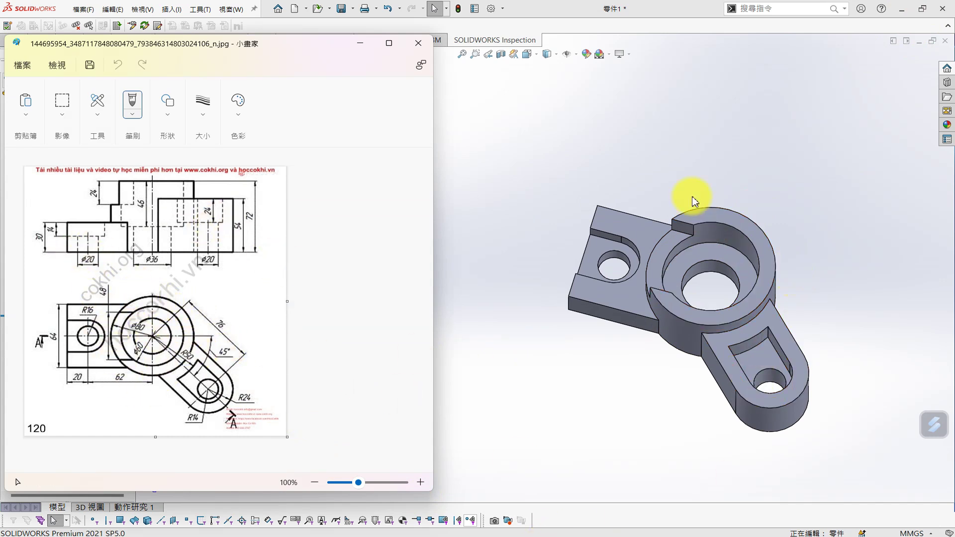
Step: Show the part from the front with Hidden Lines Visible display style
left_click(677, 166)
left_click(527, 54)
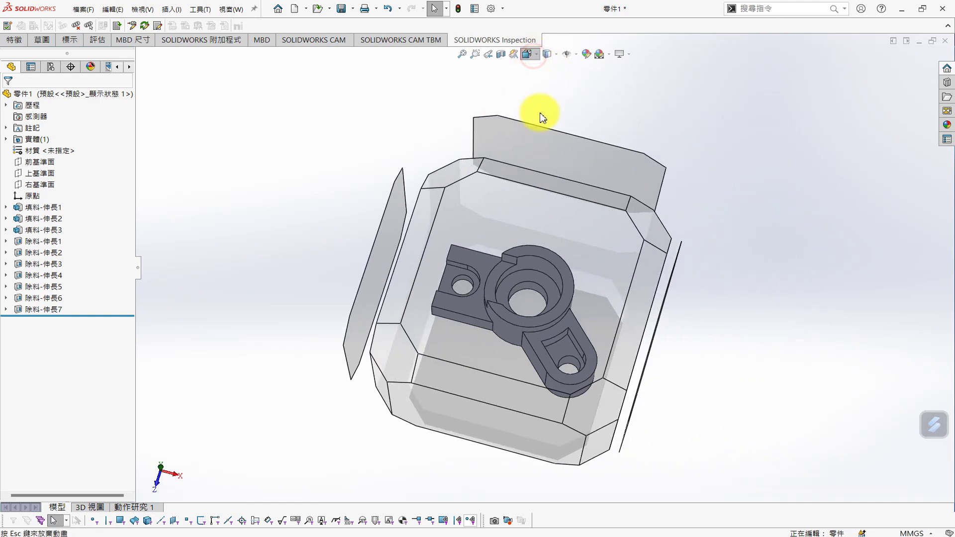
left_click(406, 429)
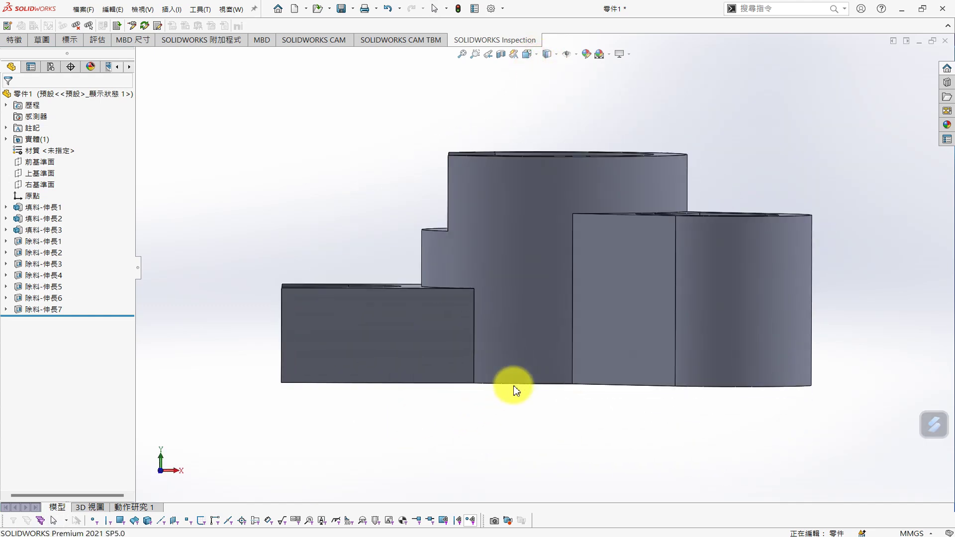
mouse_move(478, 301)
middle_mouse_down("ctrl")
mouse_move(543, 304)
mouse_move(599, 288)
middle_mouse_up("ctrl")
scroll(592, 299, "up", 5)
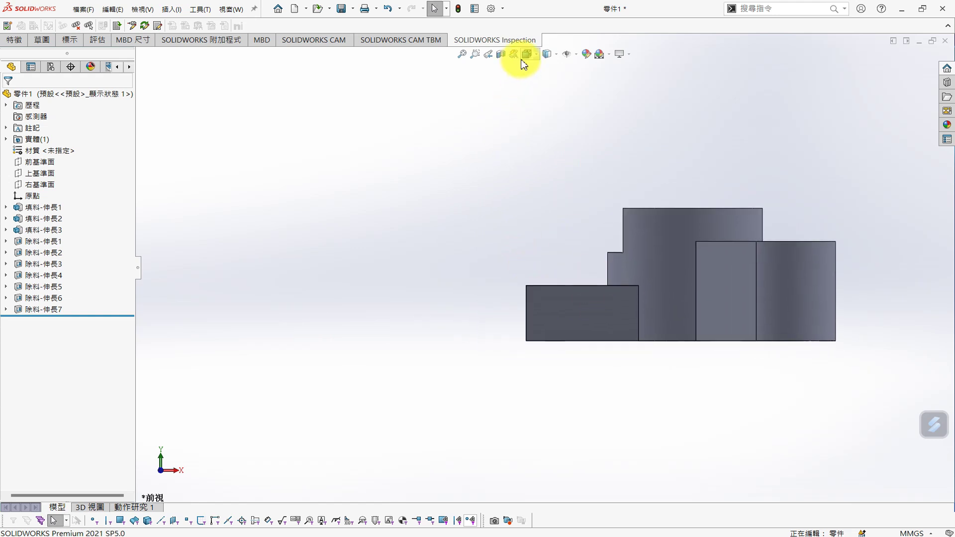
left_click(556, 55)
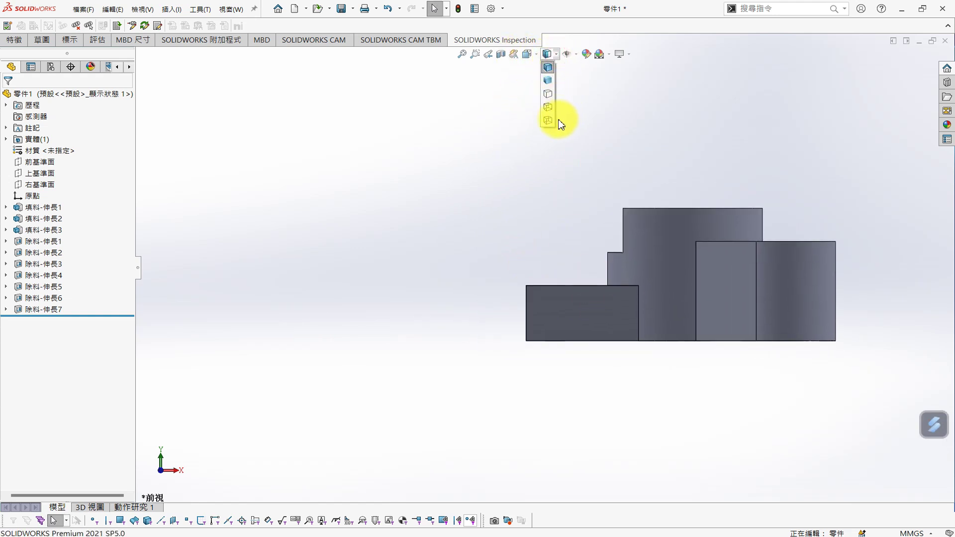
left_click(547, 108)
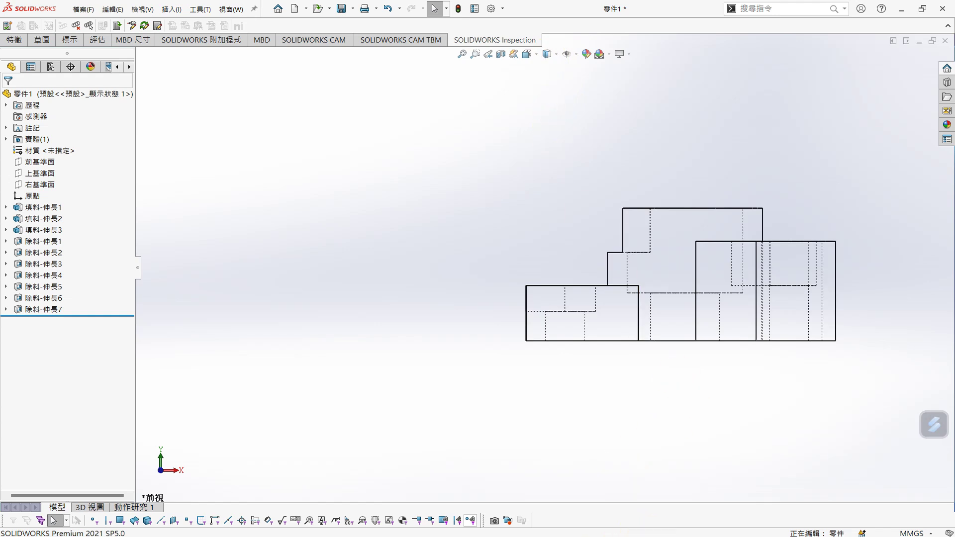
Step: Compare the front view with the drawing, then orbit to a tilted 3D view
left_click(602, 535)
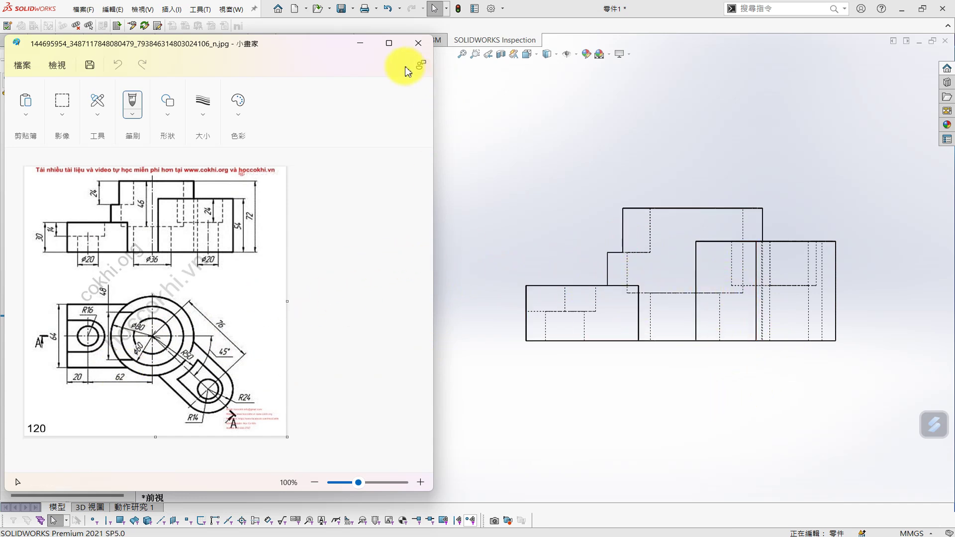
left_click(517, 200)
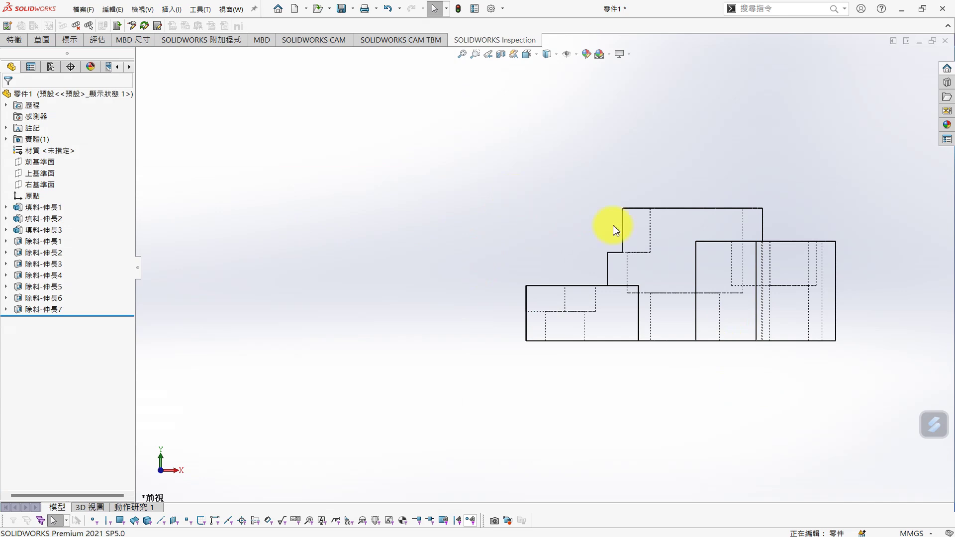
middle_click_drag(601, 229, 583, 320)
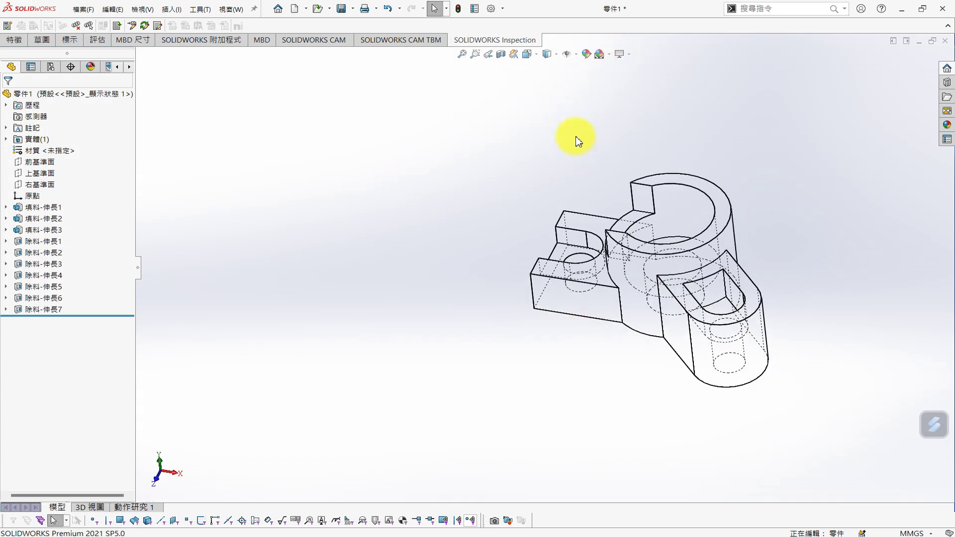
Step: Save the part as 零件1.SLDPRT in the 2023-05-28 folder
key("ctrl+s")
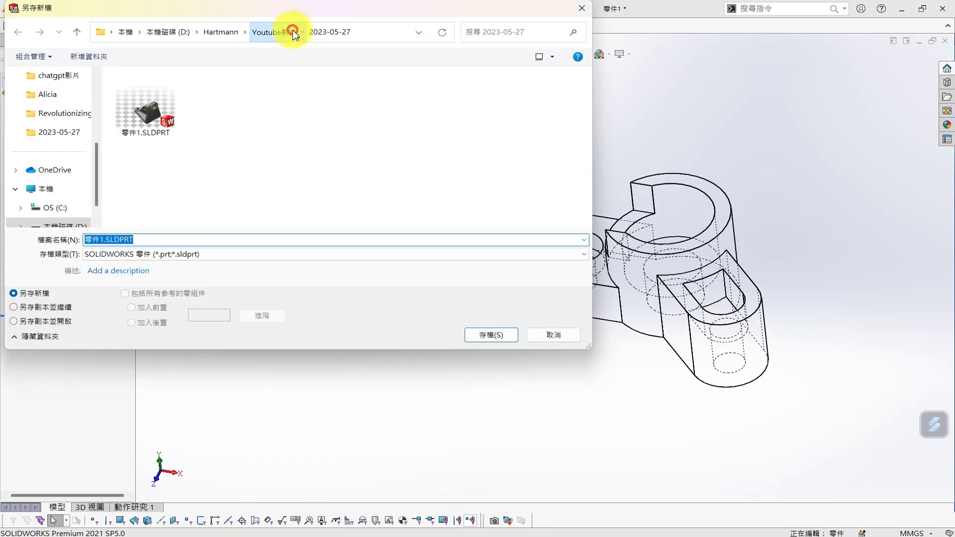
left_click(273, 32)
double_click(174, 130)
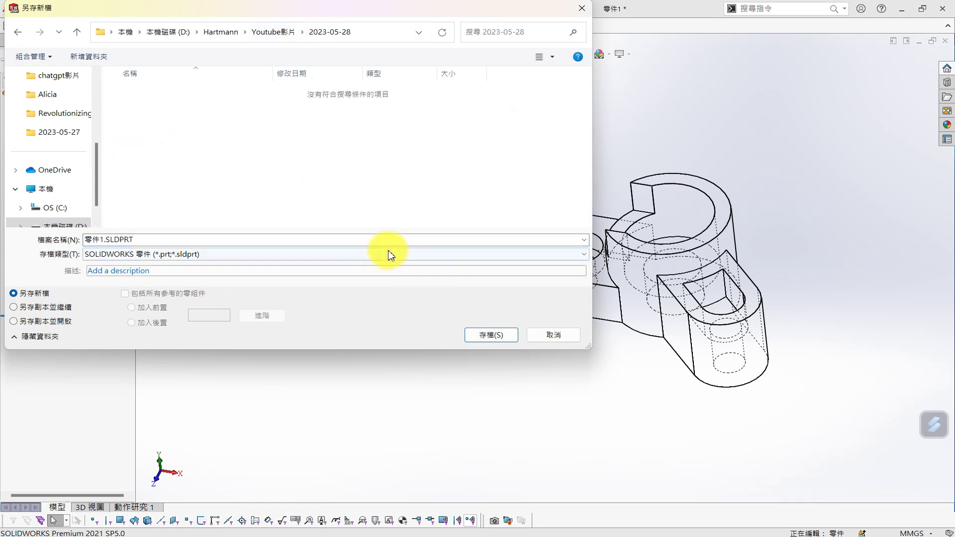
left_click(491, 336)
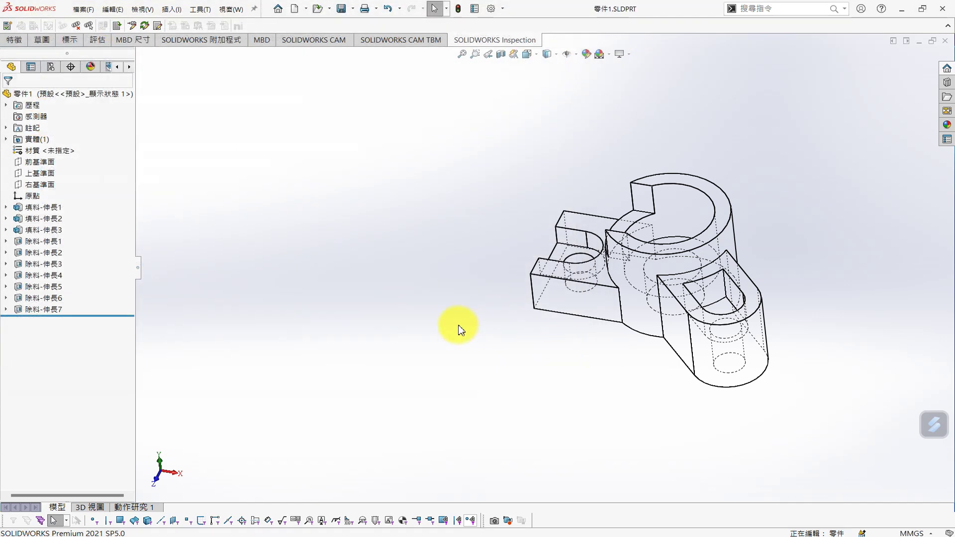